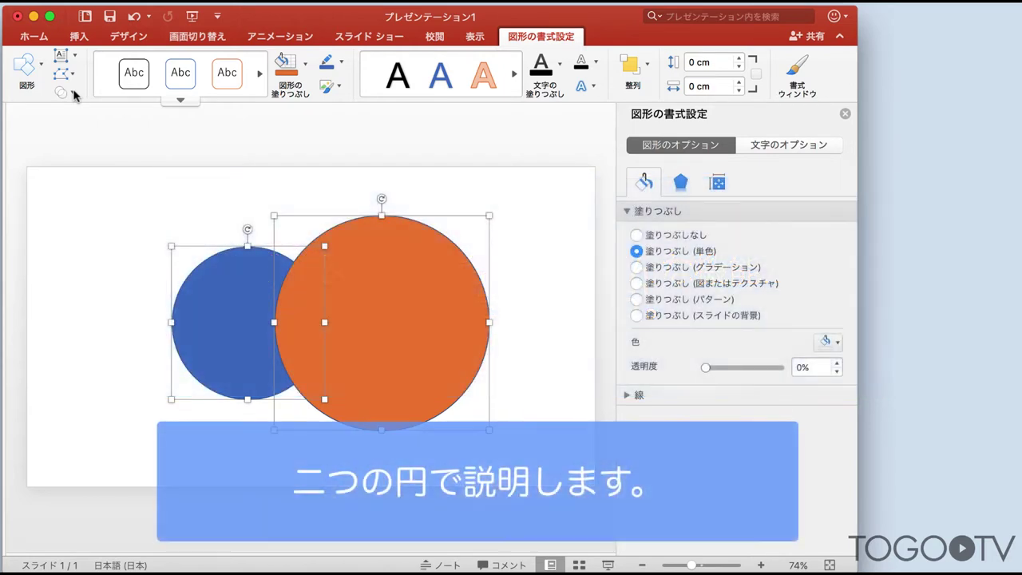
Step: Try merging the two circles with Union, then undo it
click(72, 94)
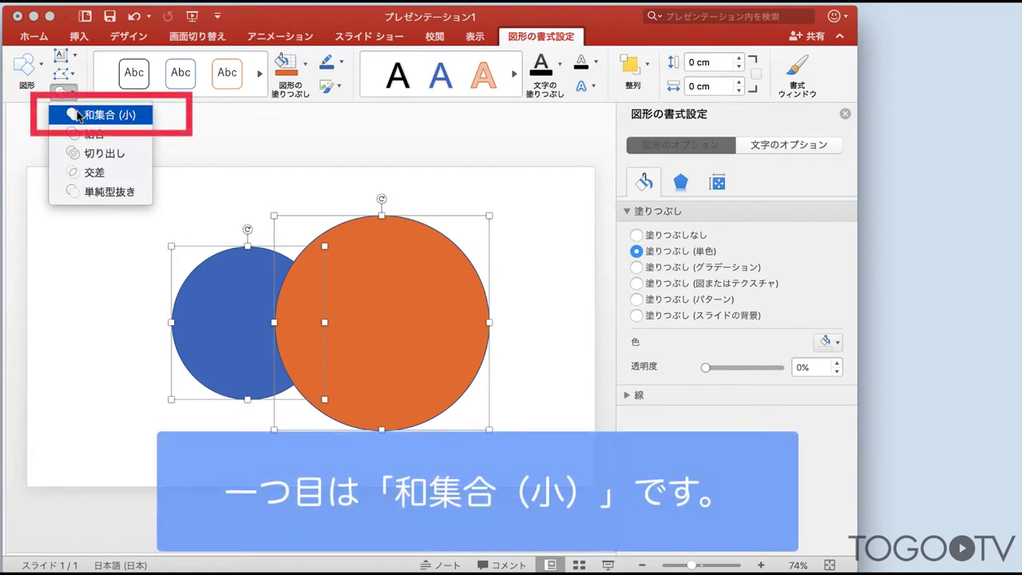
click(78, 115)
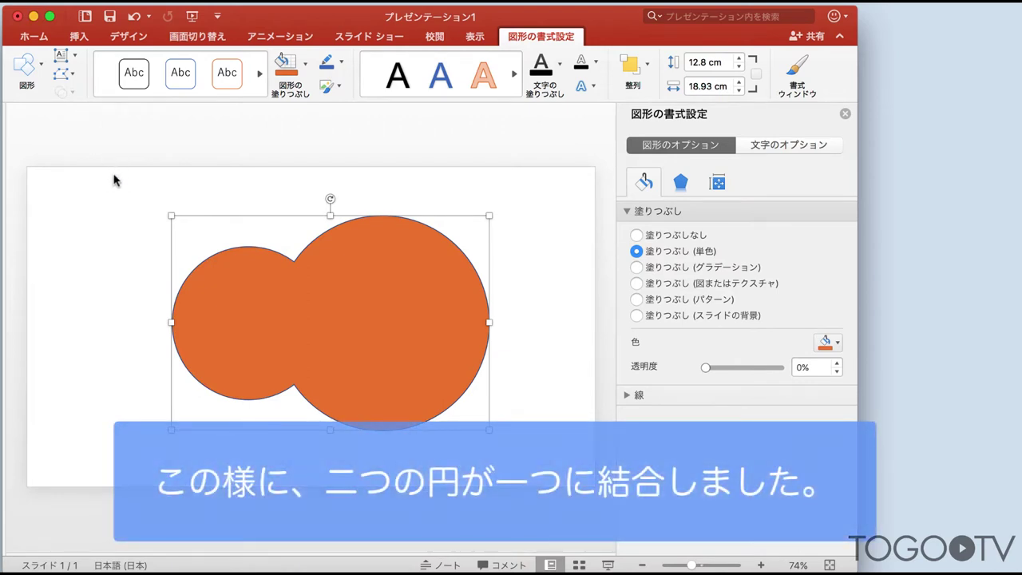
key(super+z)
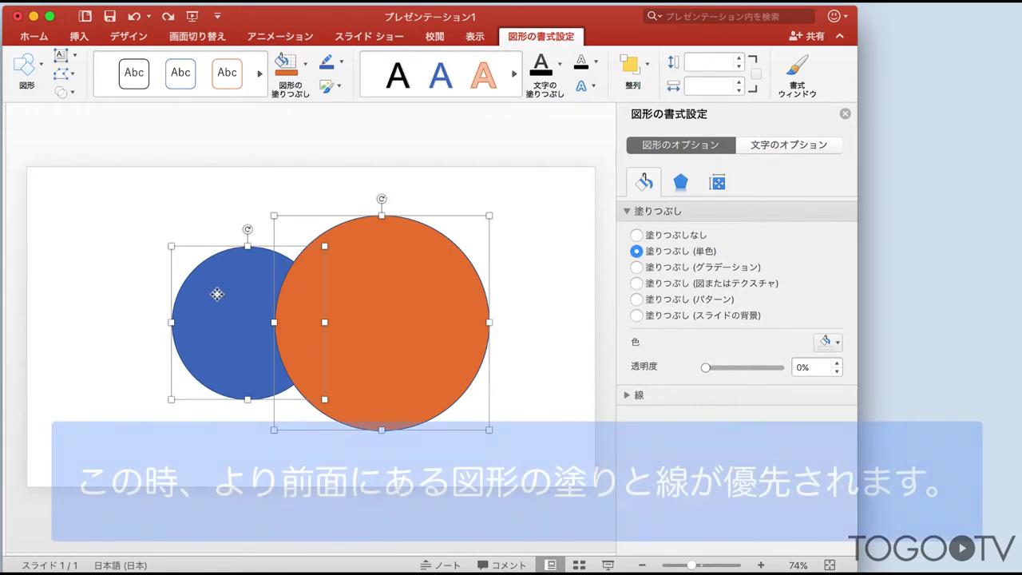
click(162, 256)
Step: Bring the blue circle in front of the orange circle
click(217, 276)
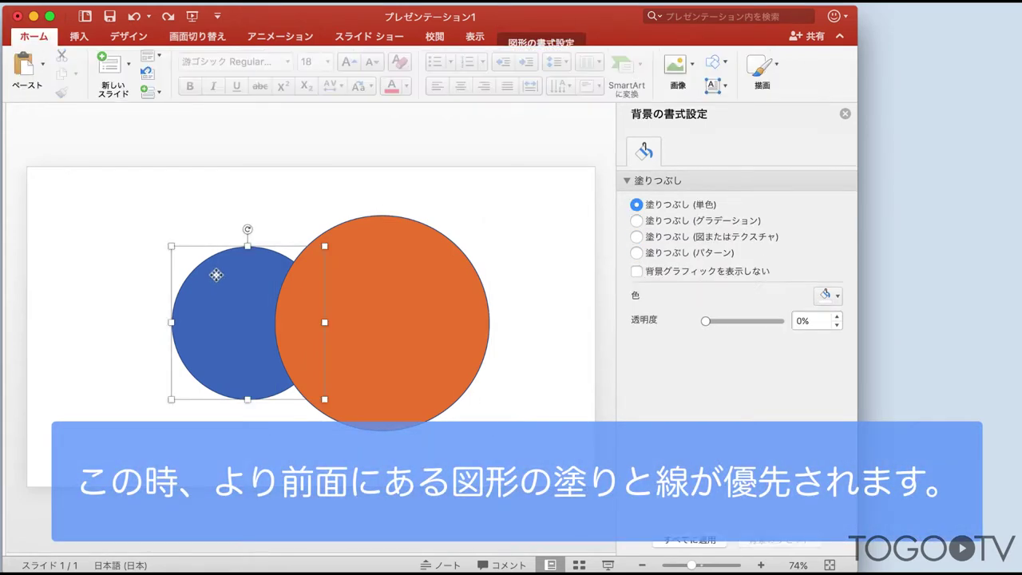
right_click(216, 275)
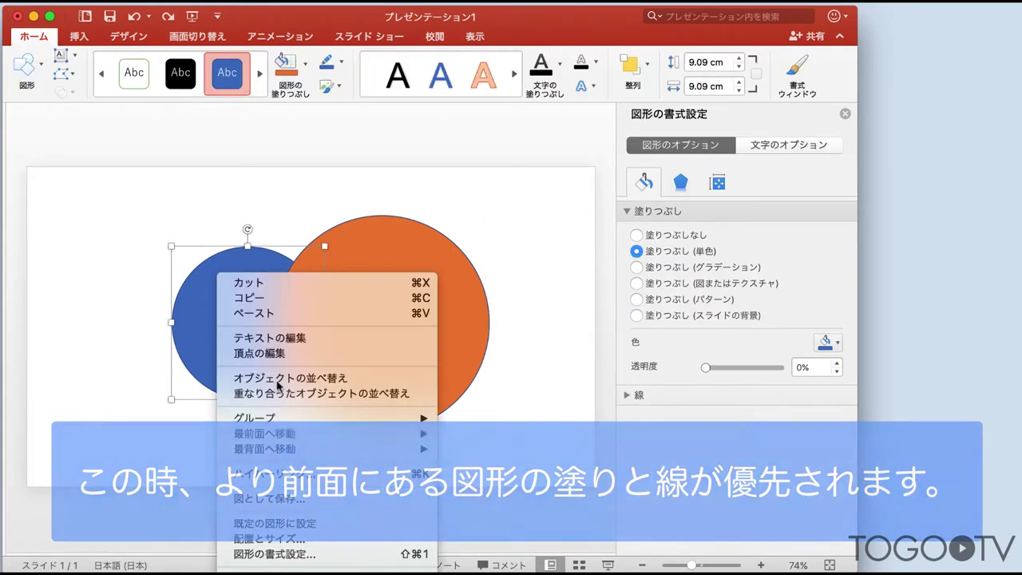
mouse_move(264, 433)
click(469, 437)
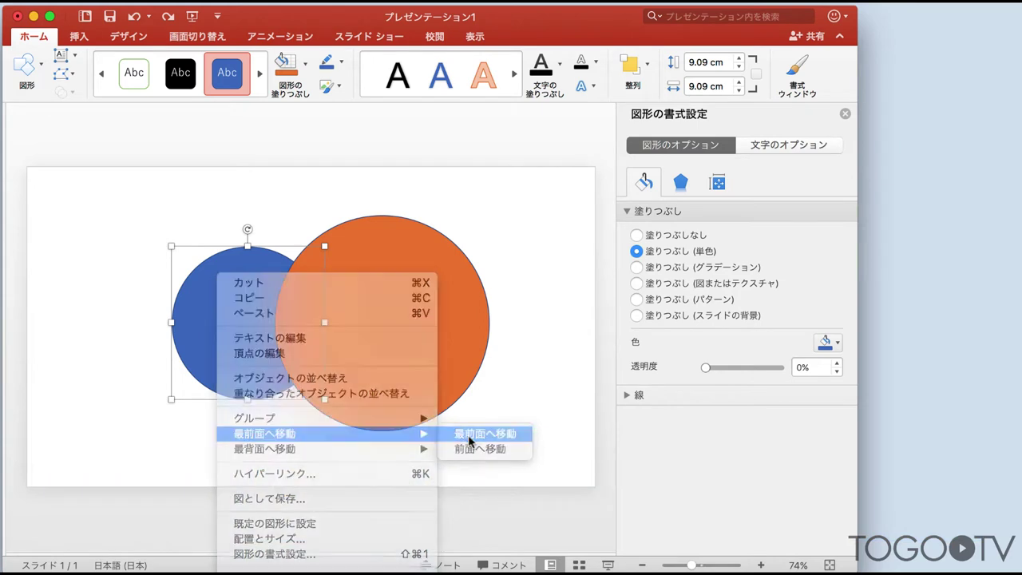
Step: Union both circles again, then undo so they stay separate shapes
shift+click(385, 297)
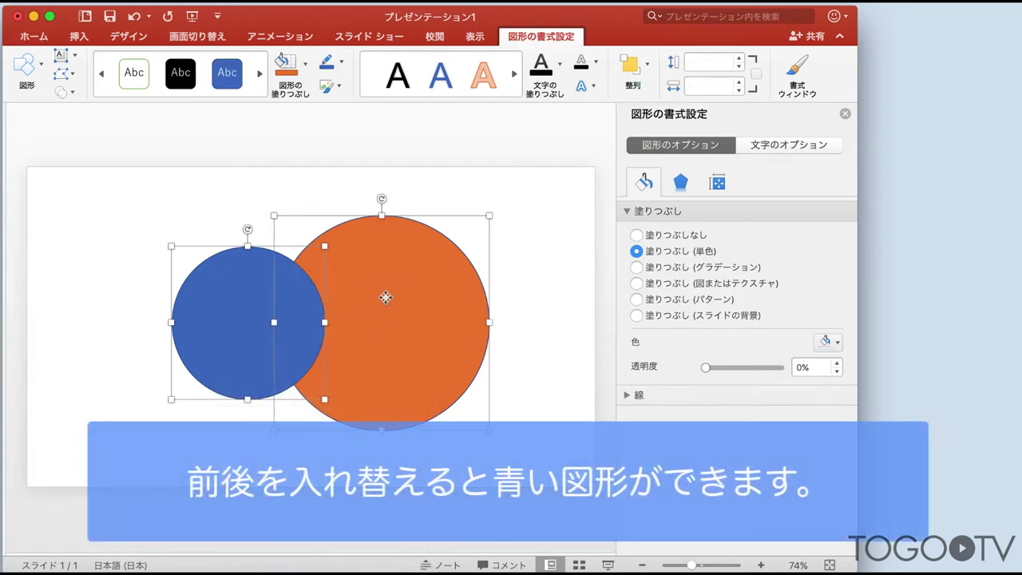
click(71, 94)
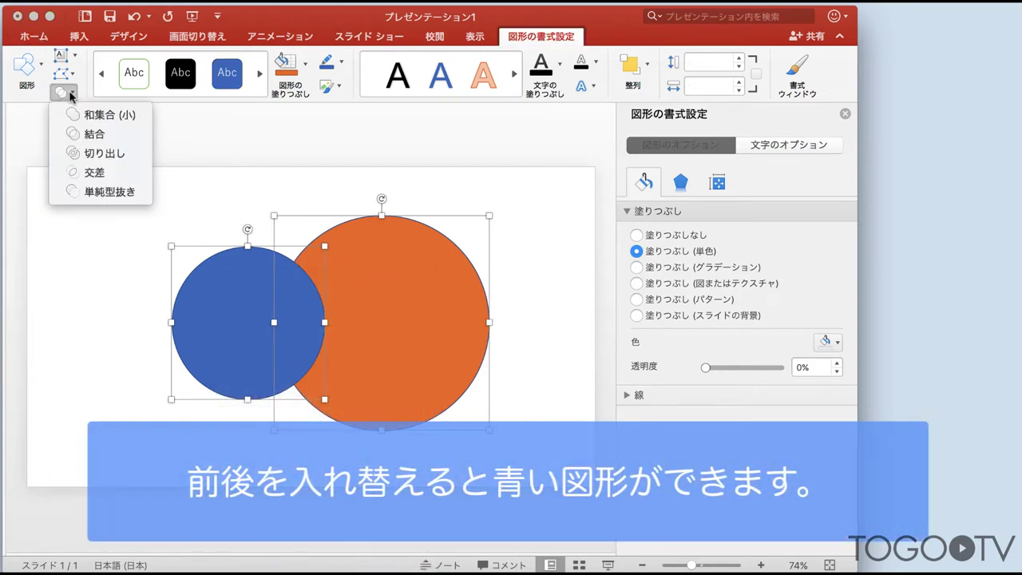
click(74, 117)
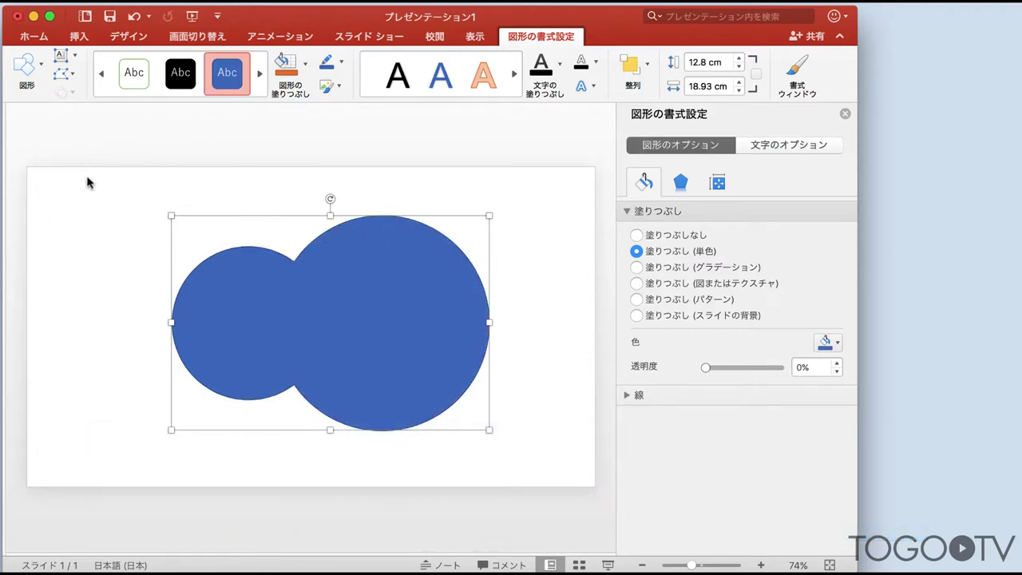
click(91, 200)
key(super+z)
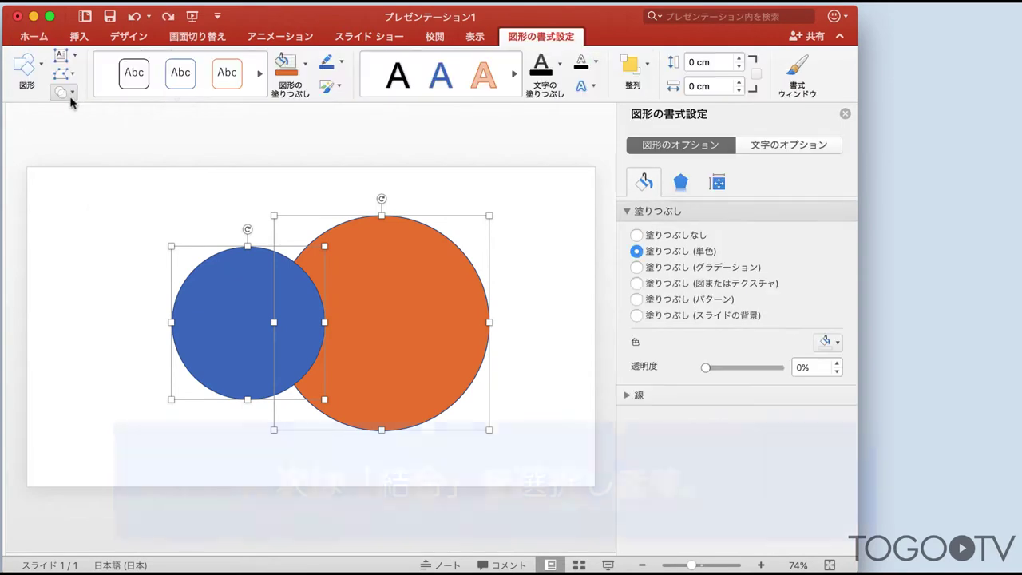
click(67, 93)
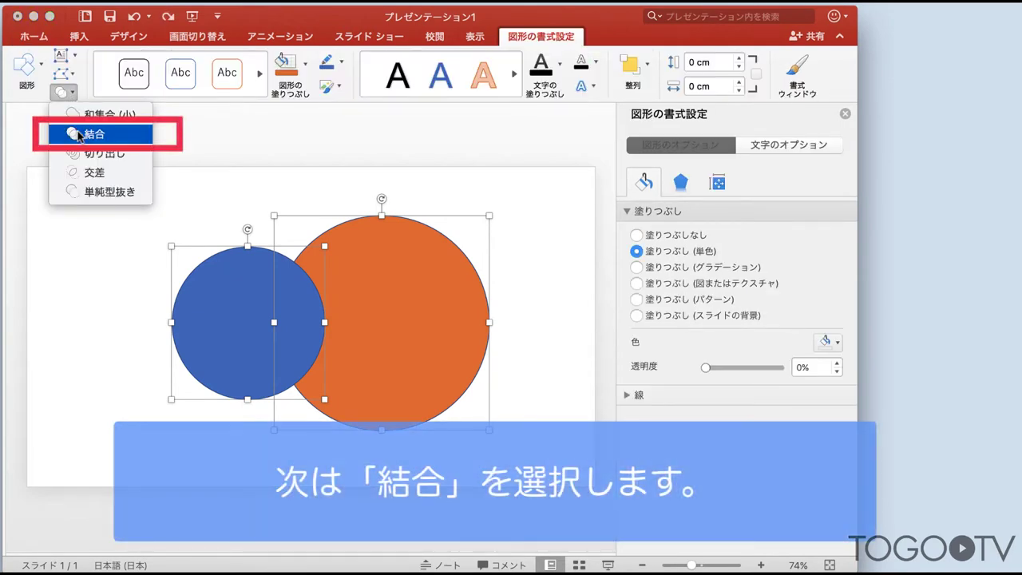
click(78, 134)
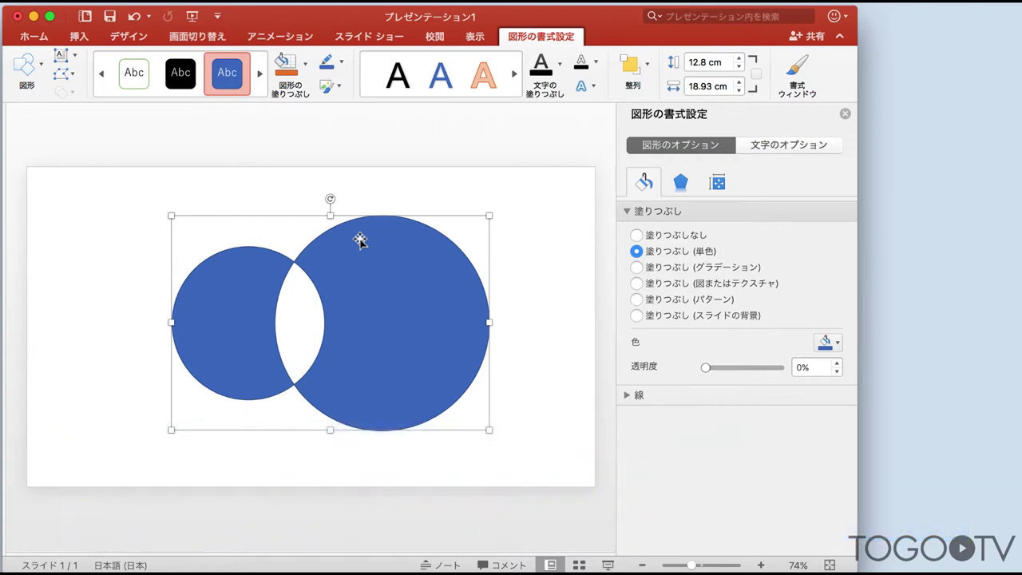
key(ctrl+z)
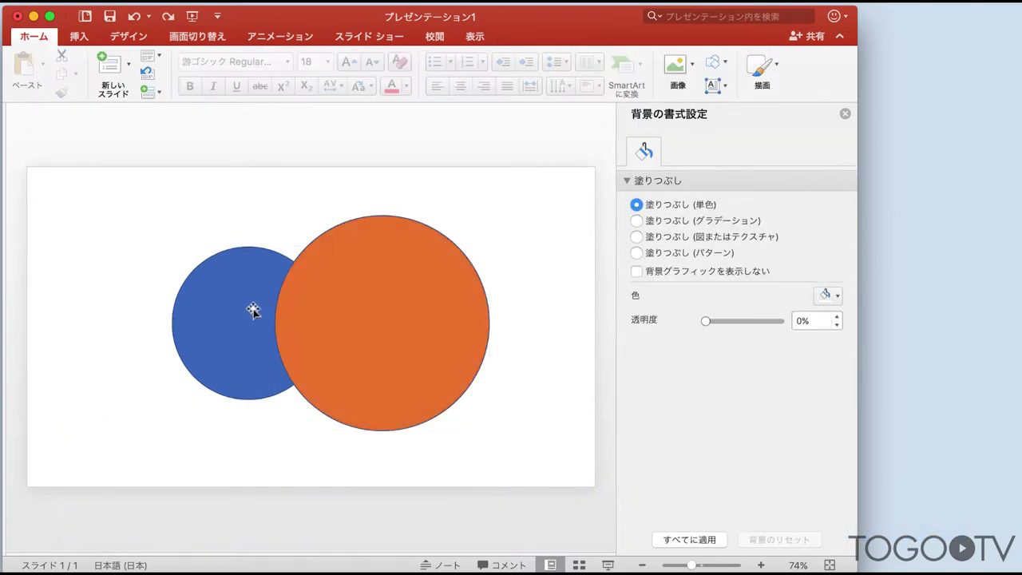
Step: Move the orange circle apart from the blue one and union the two
drag(291, 300, 340, 299)
shift+click(269, 300)
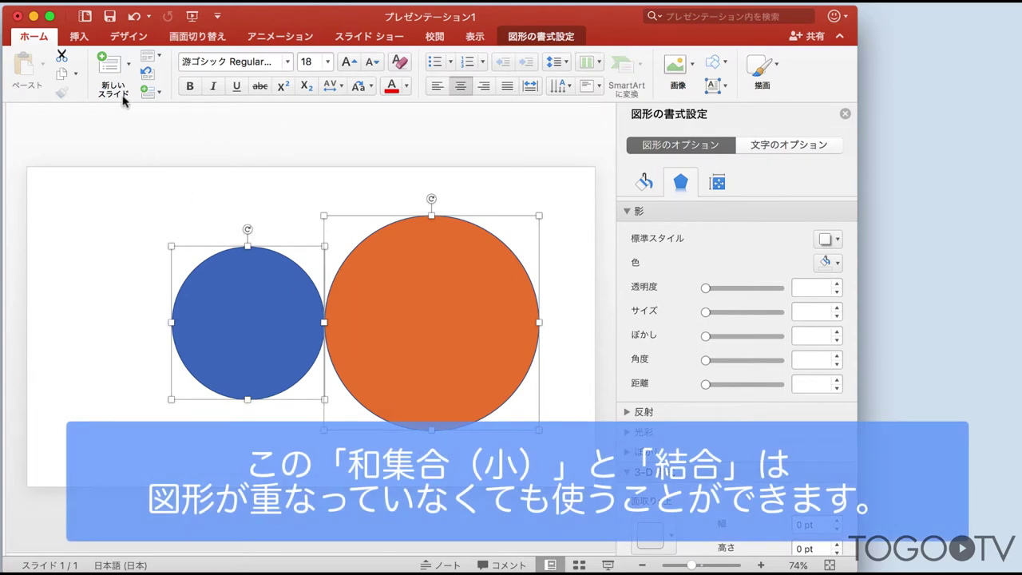
click(64, 92)
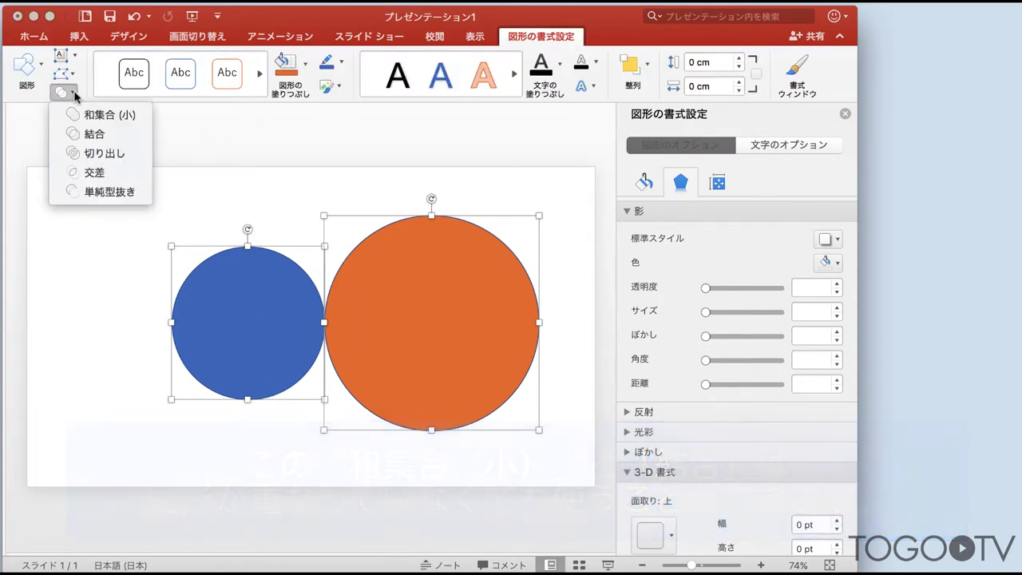
click(78, 116)
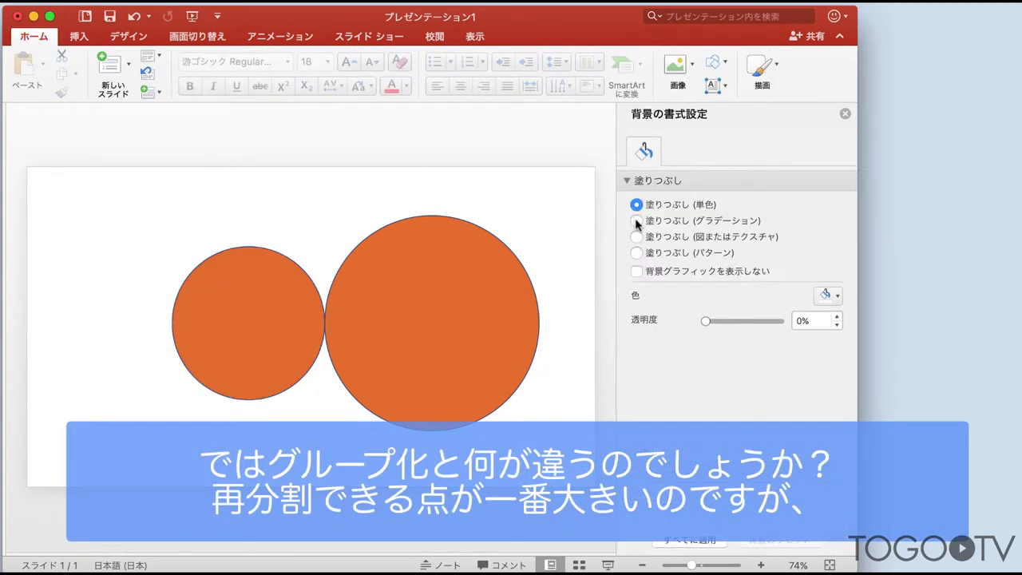
Step: Give the circles a gradient fill, glancing at the preset gradients
click(636, 233)
click(834, 344)
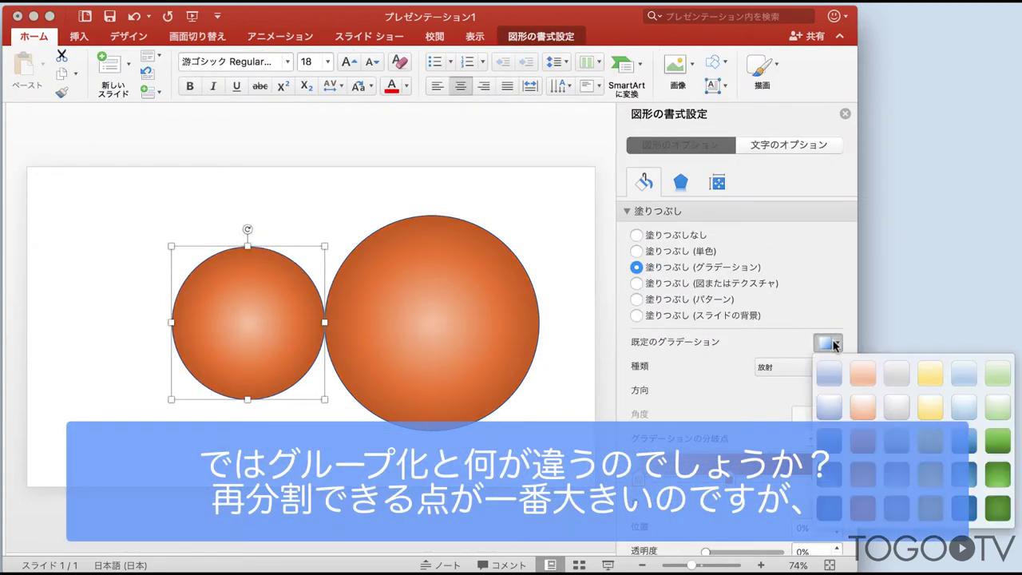
click(814, 267)
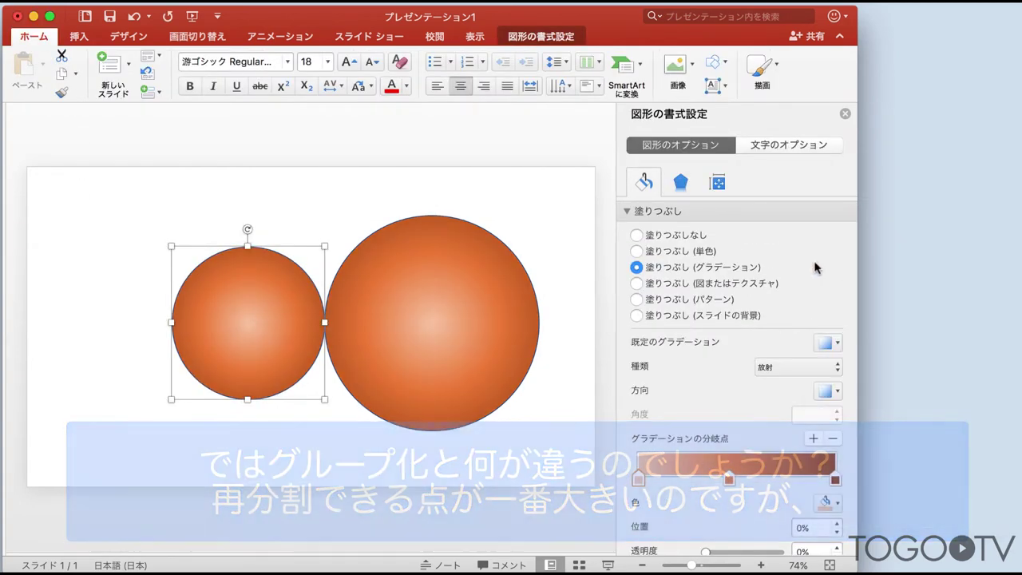
Step: Group the gradient circles, undo that, and union them into one gradient shape
shift+click(460, 291)
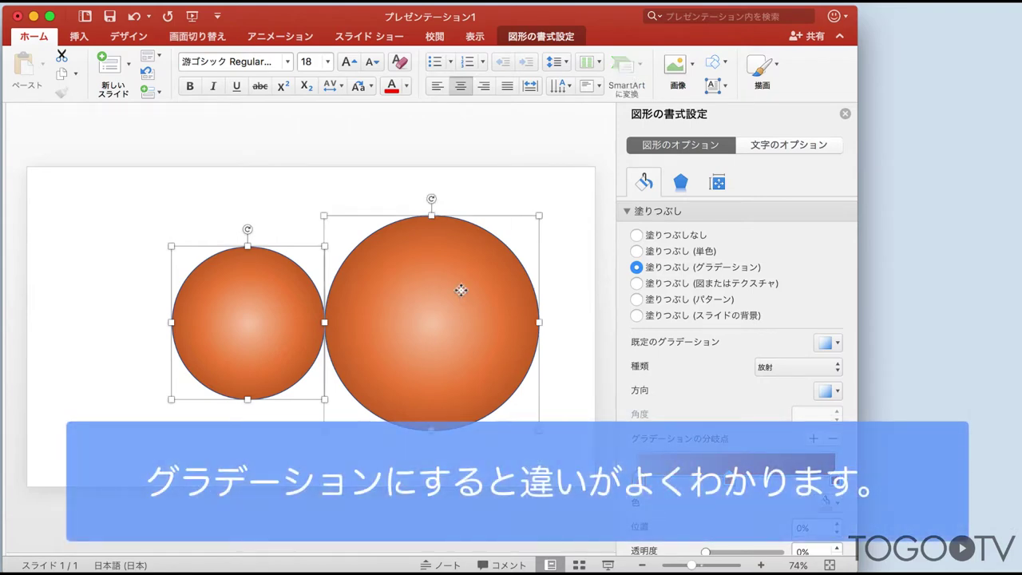
right_click(460, 290)
mouse_move(499, 353)
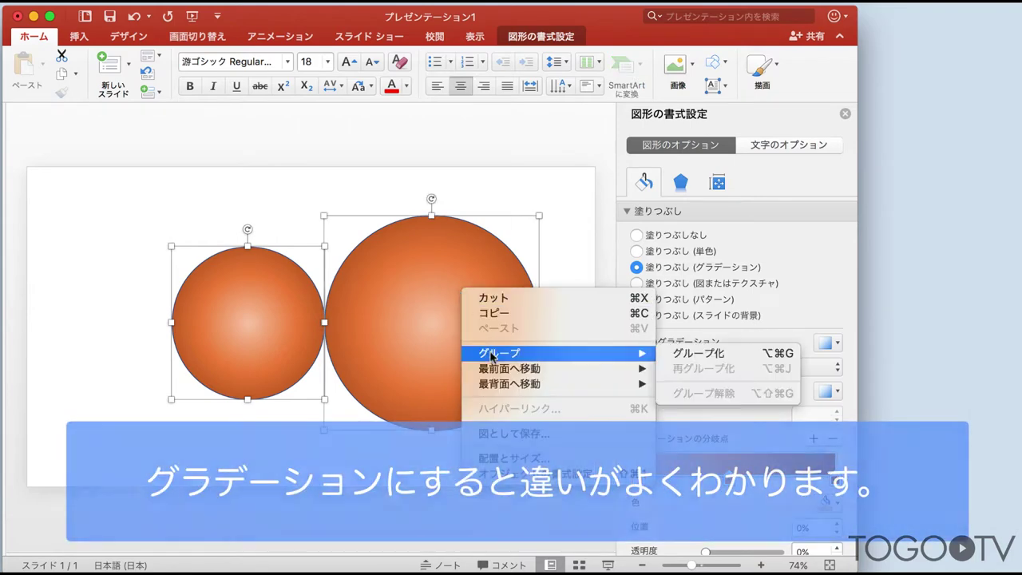
click(691, 355)
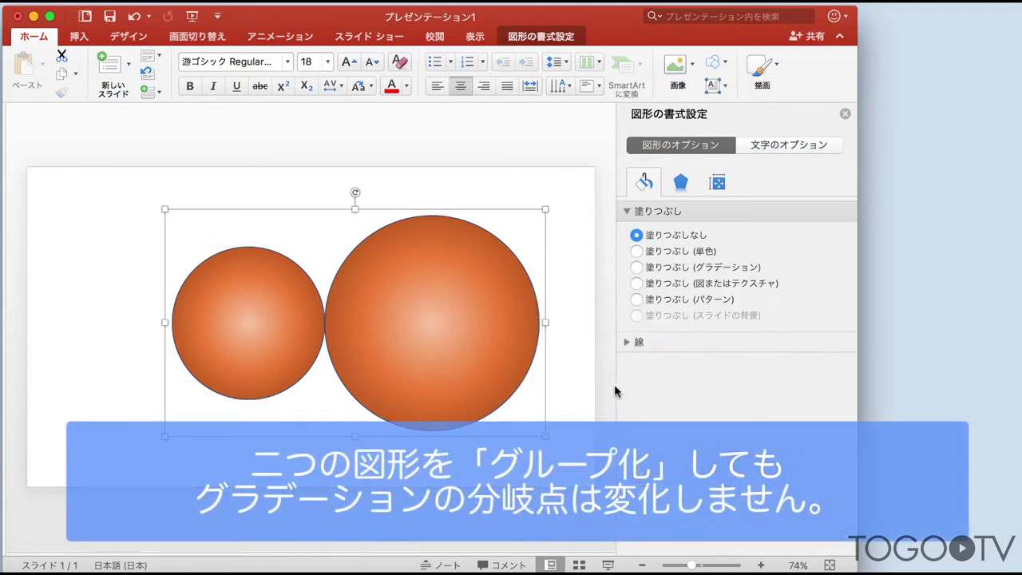
key(ctrl+z)
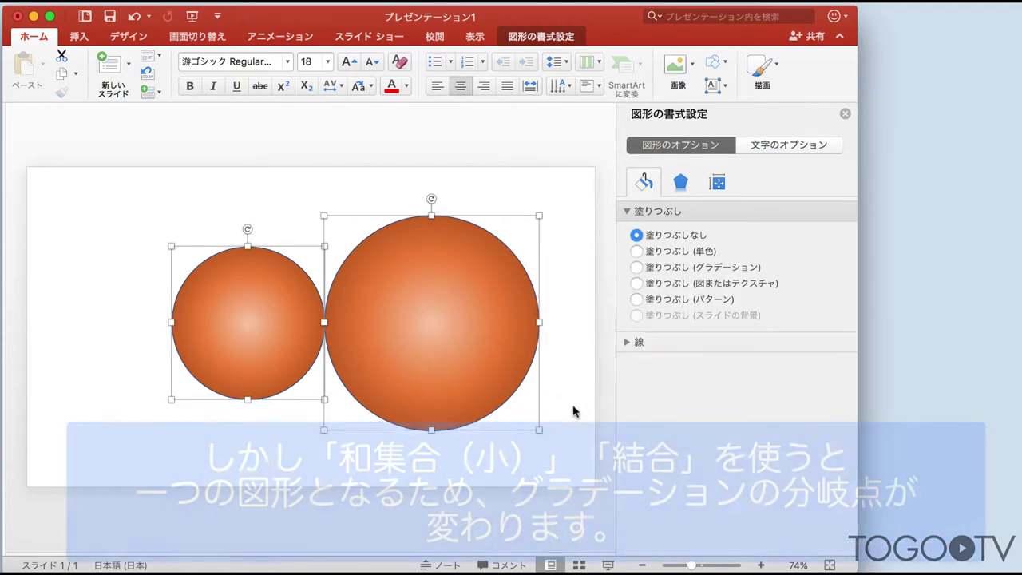
click(67, 93)
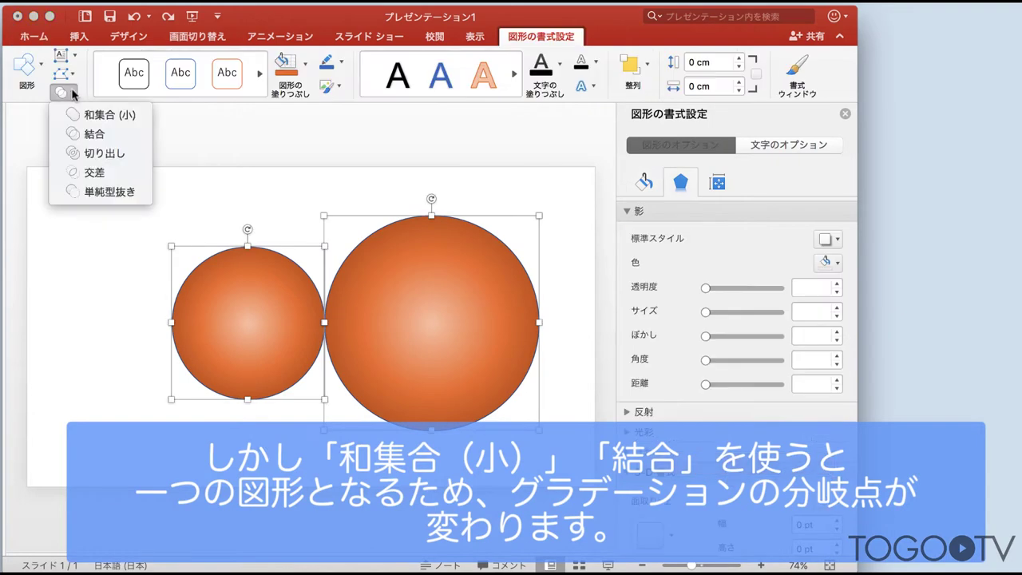
click(78, 116)
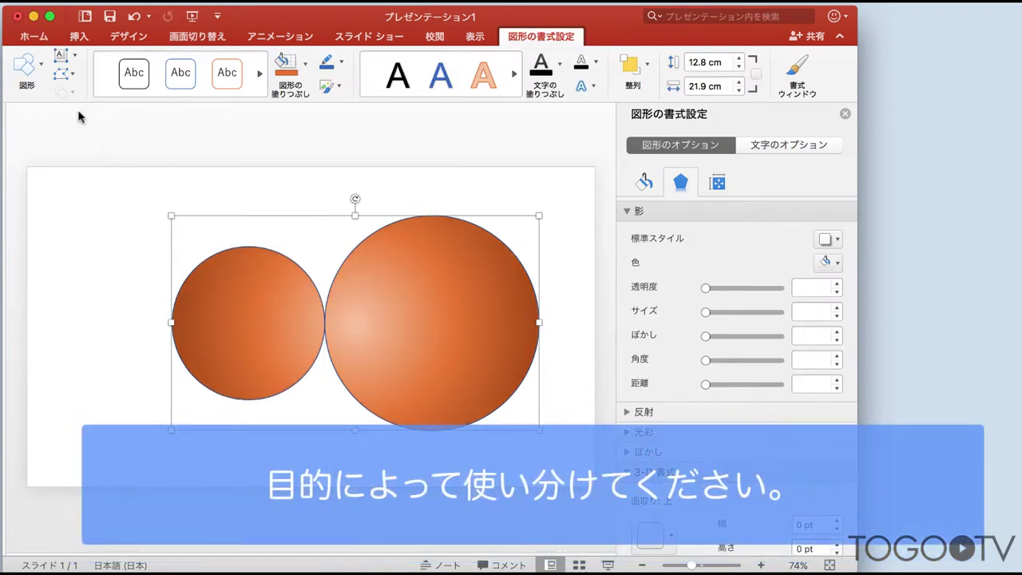
Step: Undo the union and Fragment the overlapping circles into separate pieces
key(ctrl+z)
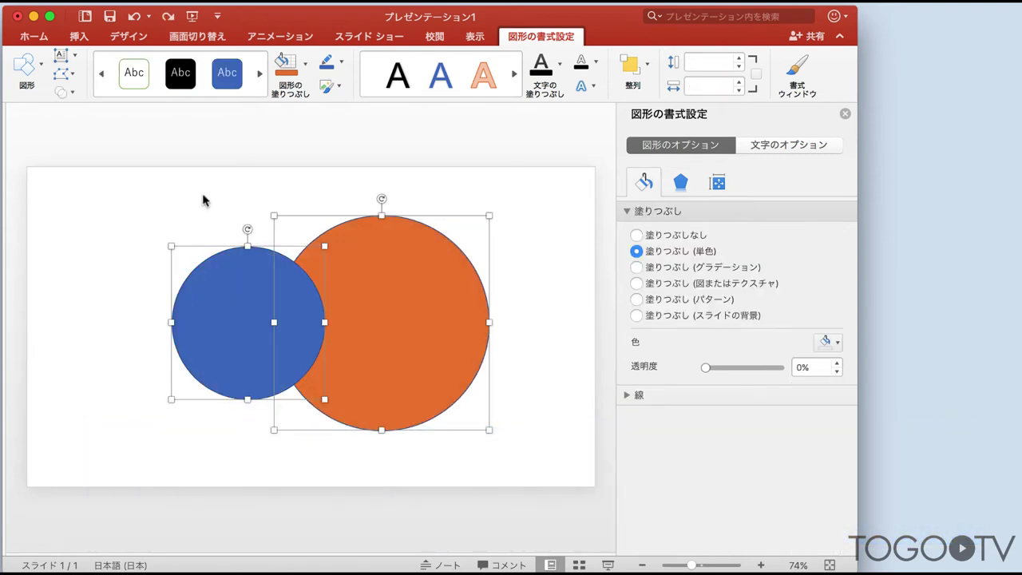
click(74, 94)
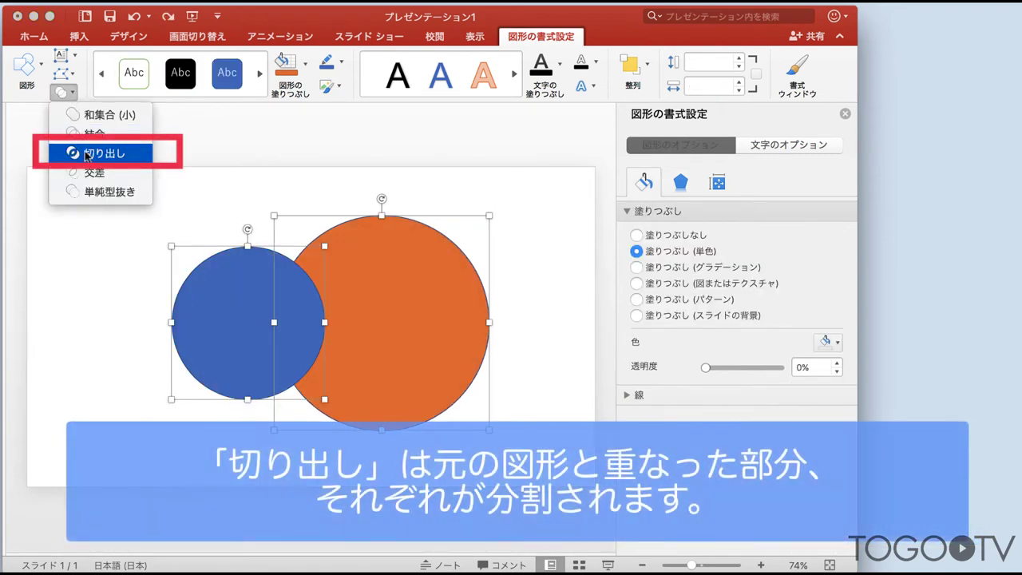
click(90, 156)
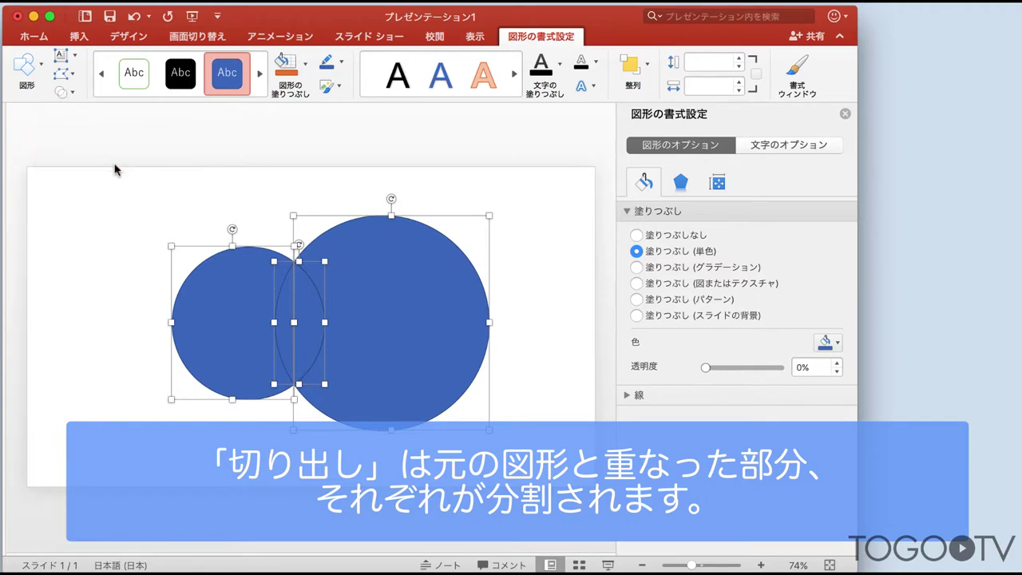
click(246, 175)
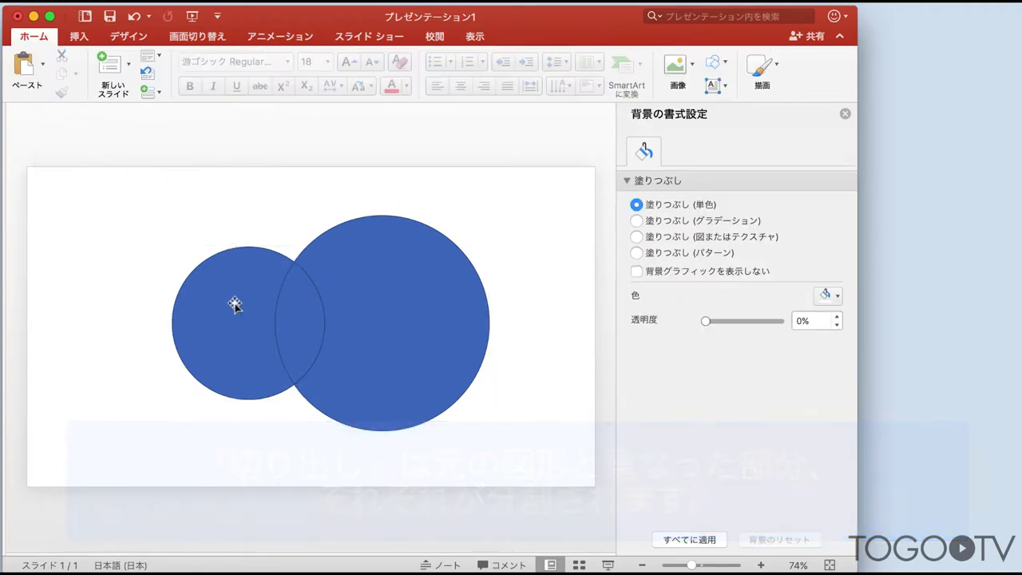
Step: Fill the lens-shaped overlap piece with green
click(234, 303)
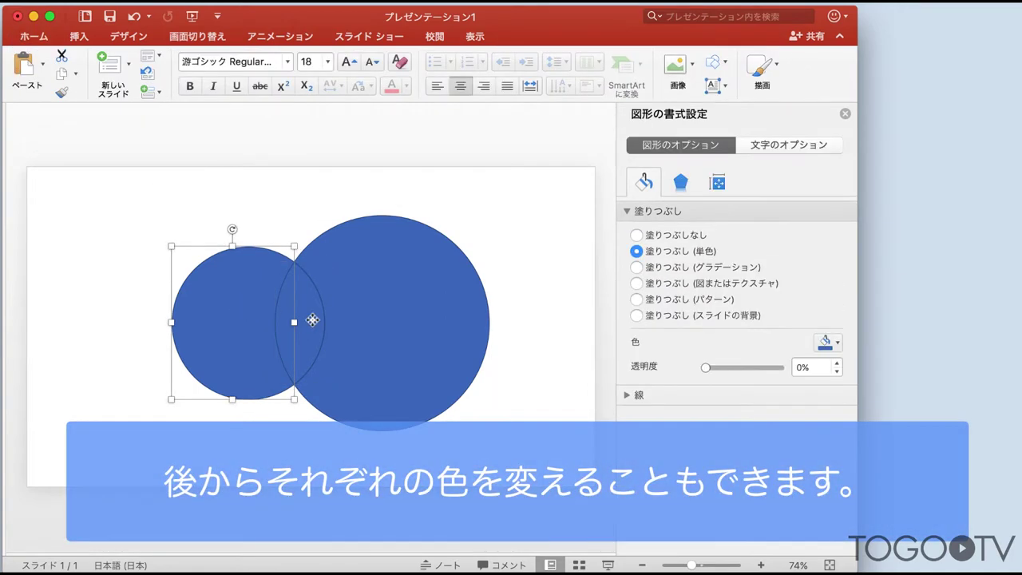
click(314, 320)
click(836, 345)
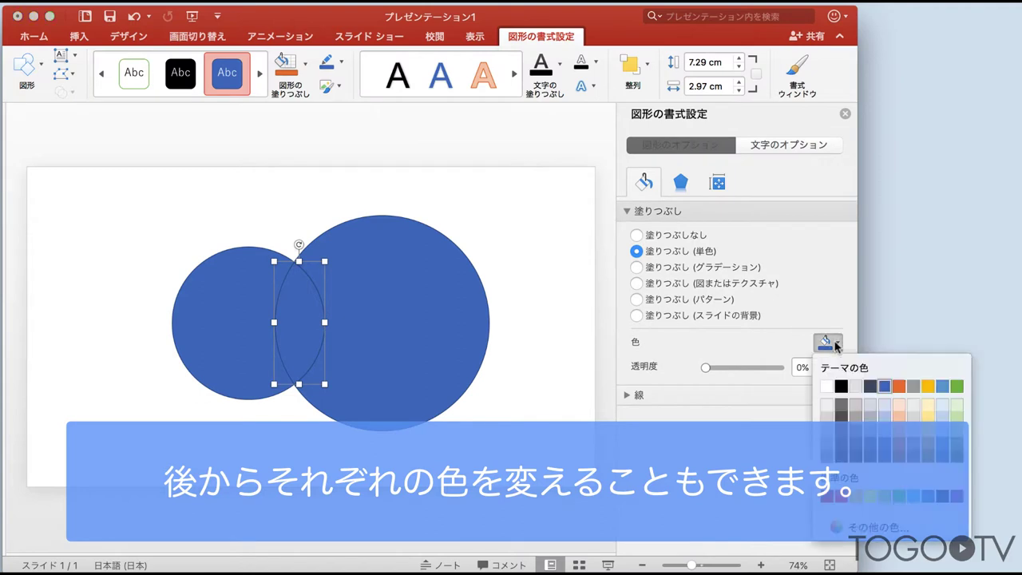
click(957, 387)
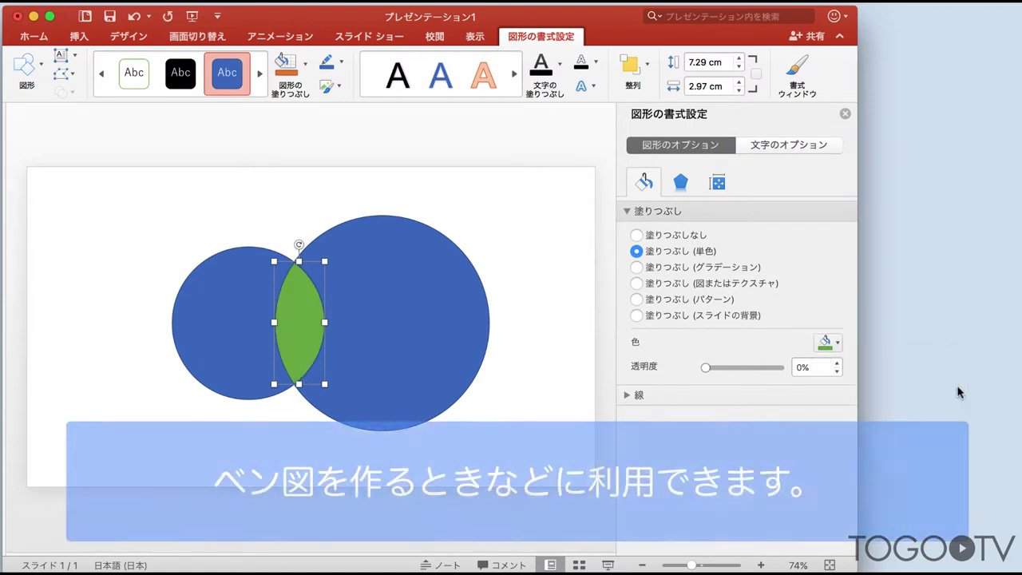
Step: Fill the large right circle with orange
click(413, 330)
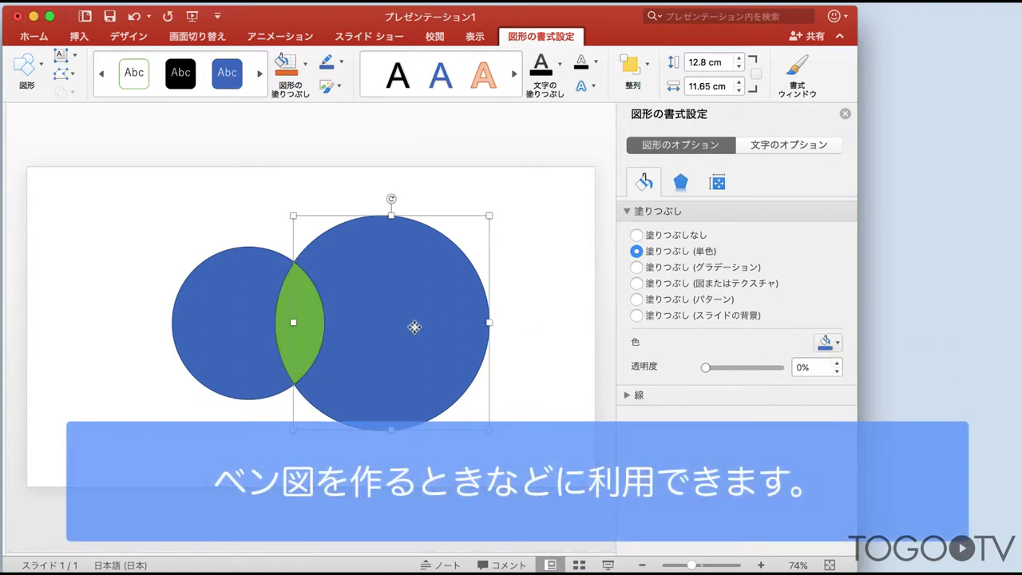
click(835, 343)
click(899, 388)
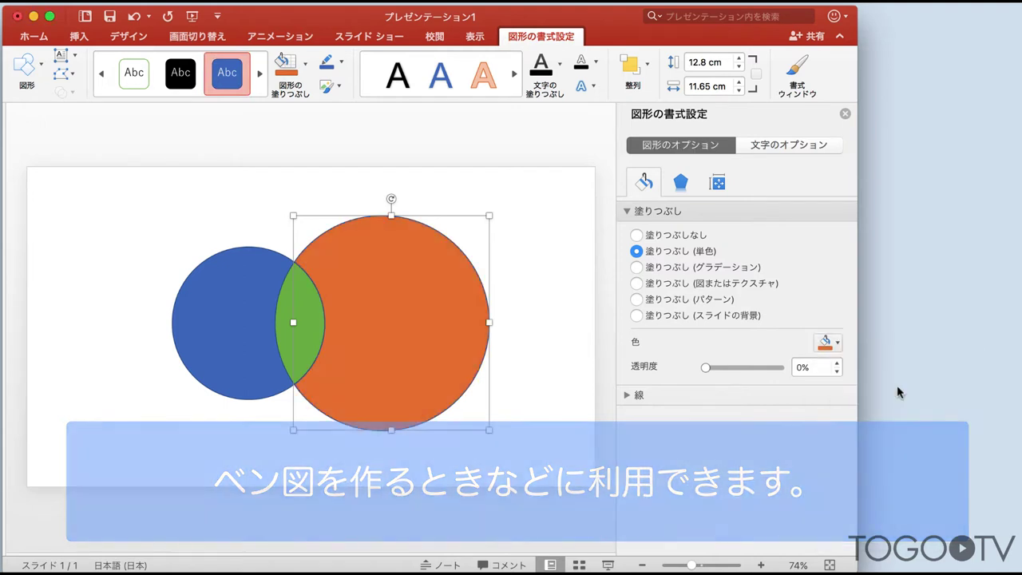
click(538, 307)
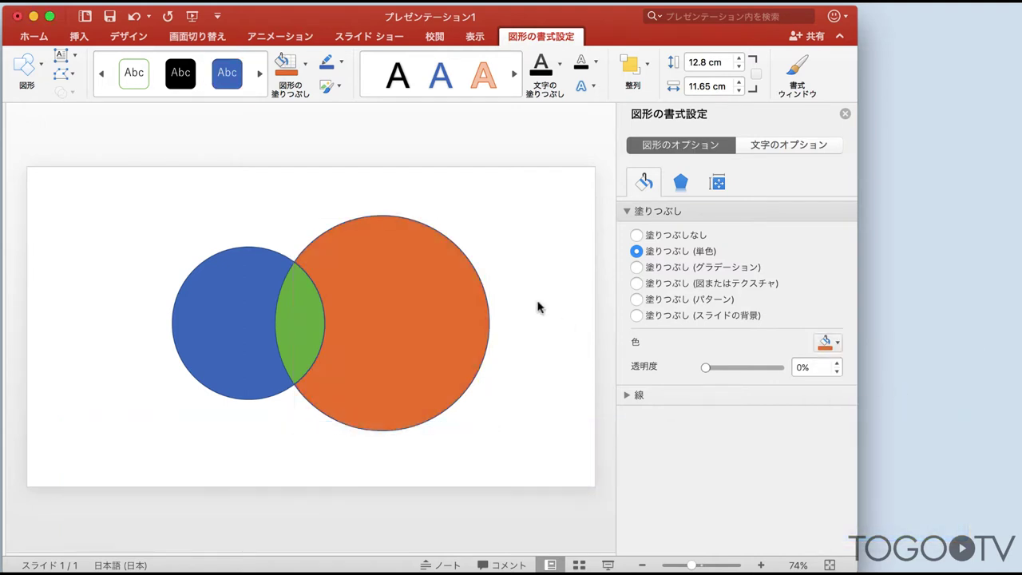
click(62, 93)
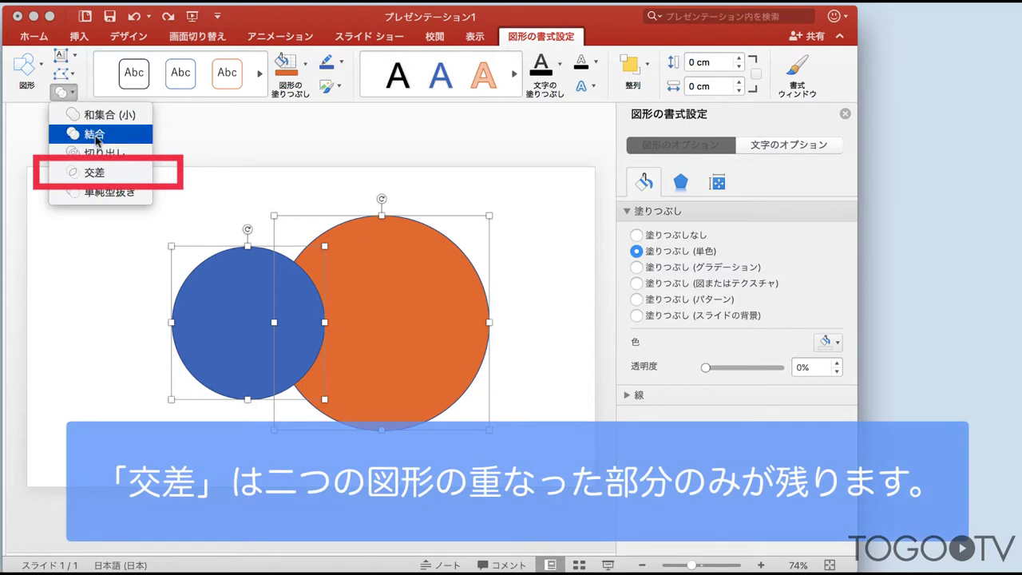
Step: Try Intersect, undo it, then Subtract the orange circle to leave a blue crescent
click(107, 172)
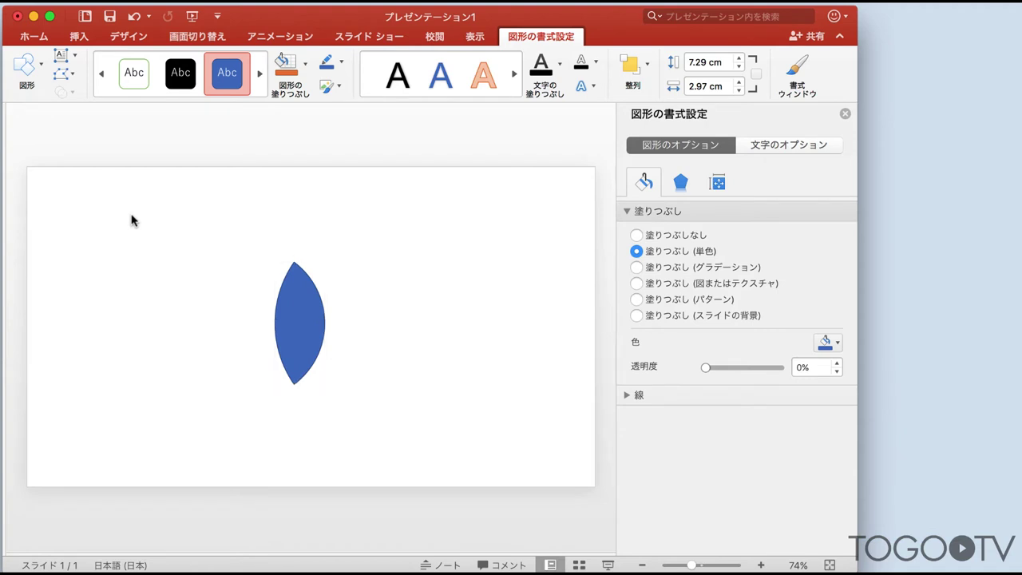
key(ctrl+z)
click(63, 93)
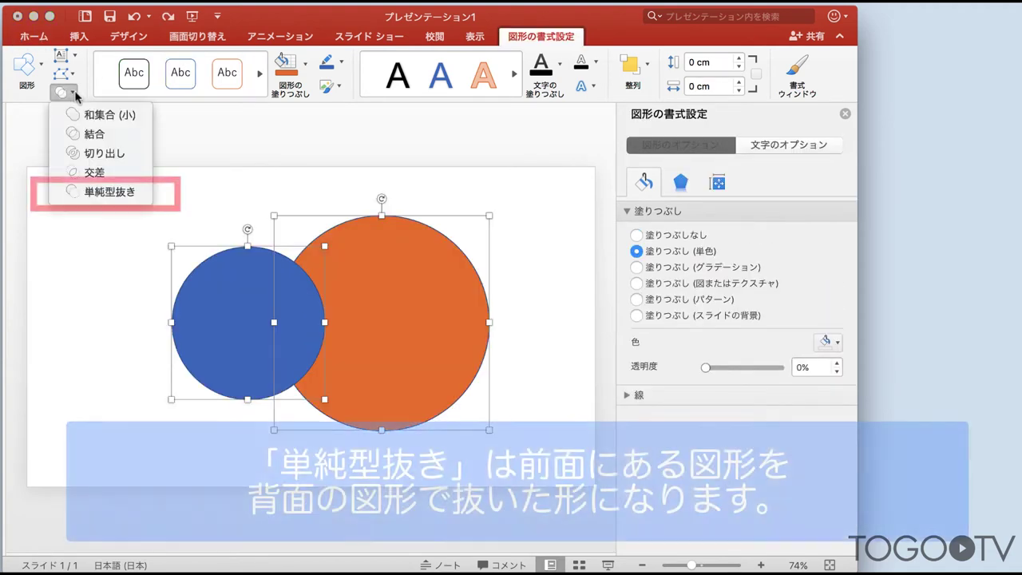
click(86, 193)
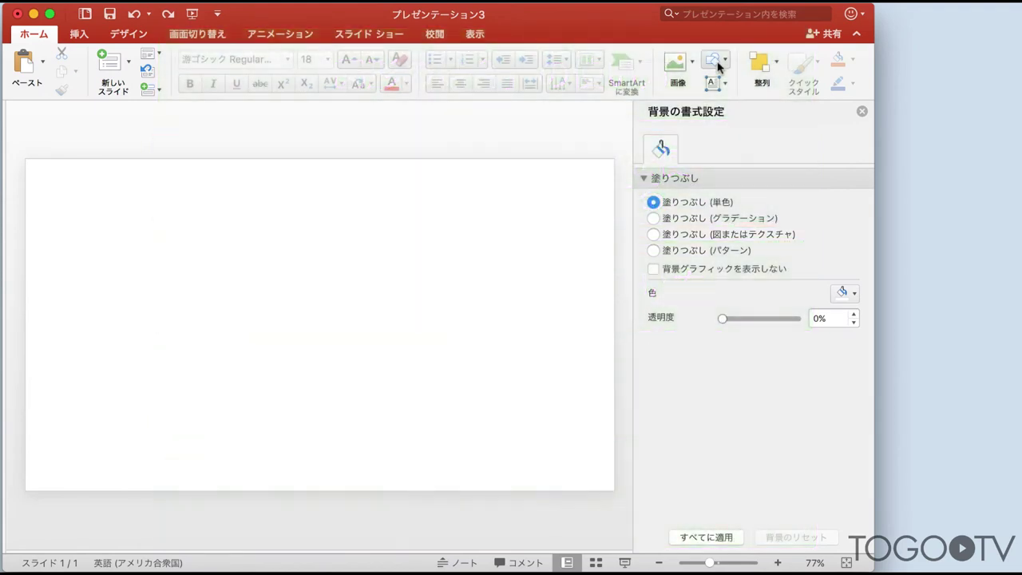
Step: Draw a tall rectangle near the slide centre and remove its fill
click(716, 63)
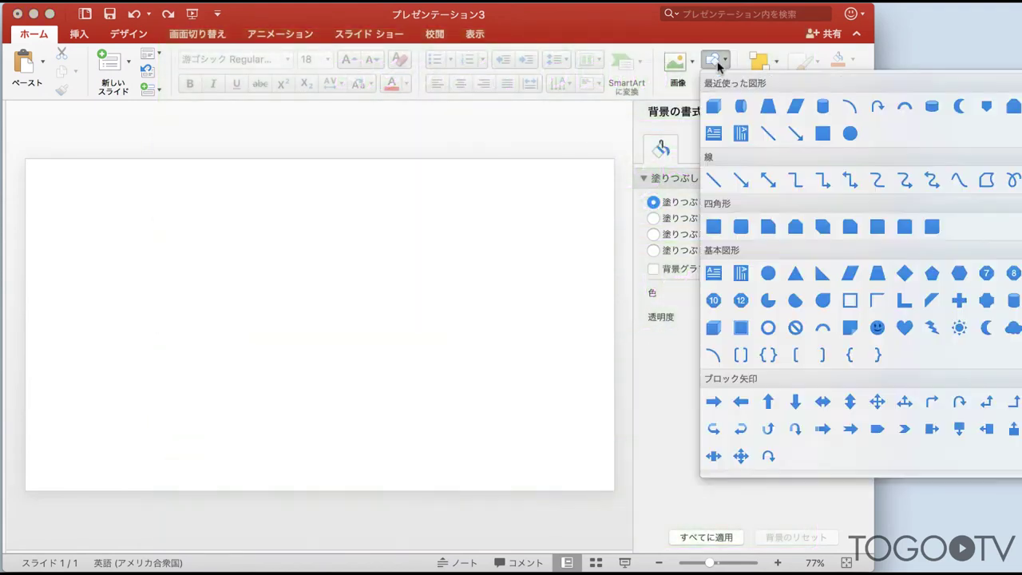
click(713, 227)
mouse_move(274, 273)
mouse_down()
mouse_move(345, 363)
mouse_move(329, 365)
mouse_move(327, 377)
mouse_up()
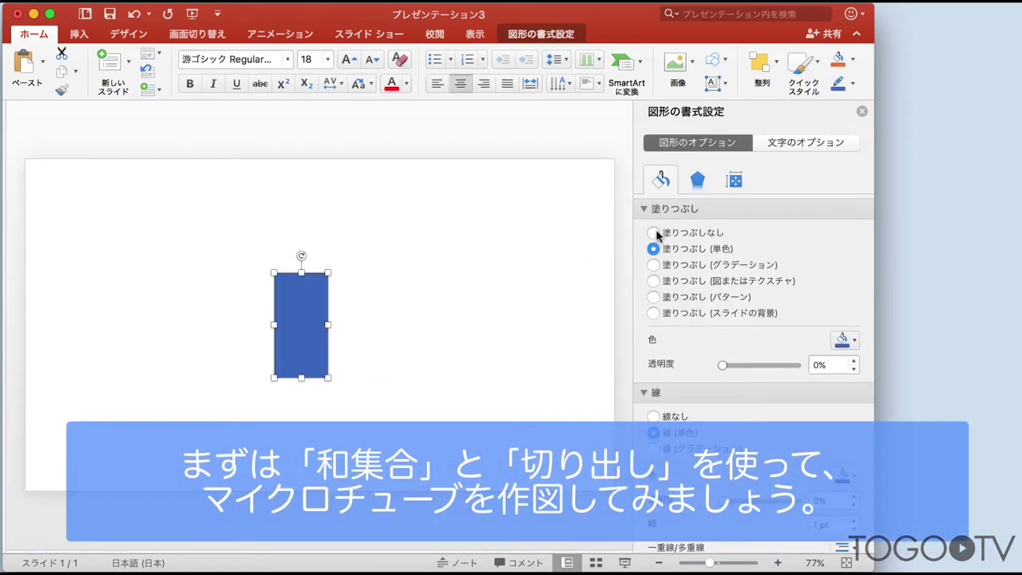
click(655, 233)
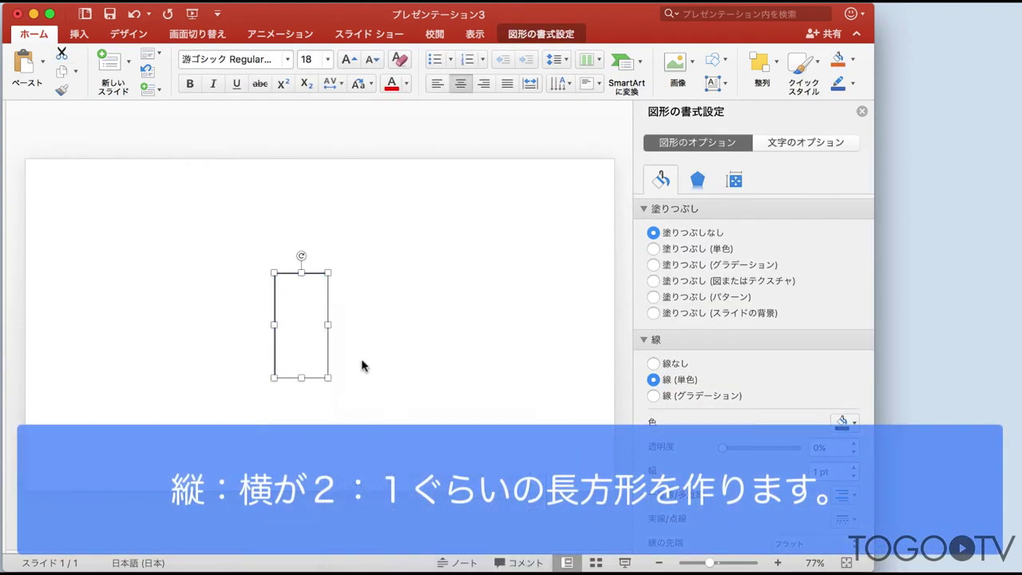
Step: Draw an ellipse as wide as the rectangle, stretched well below it
click(715, 59)
click(765, 269)
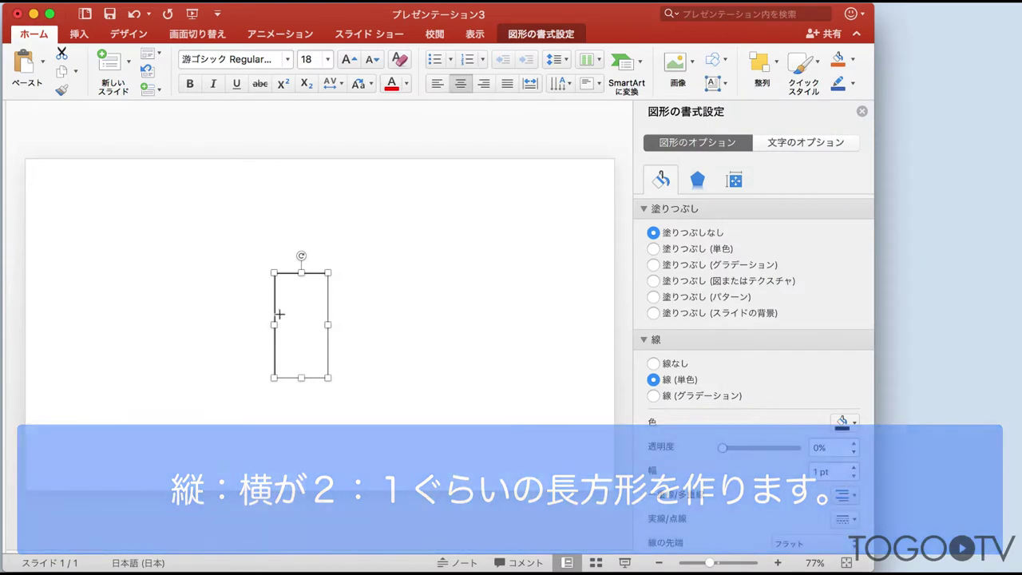
mouse_move(276, 377)
mouse_down()
mouse_move(327, 469)
mouse_move(326, 312)
mouse_up()
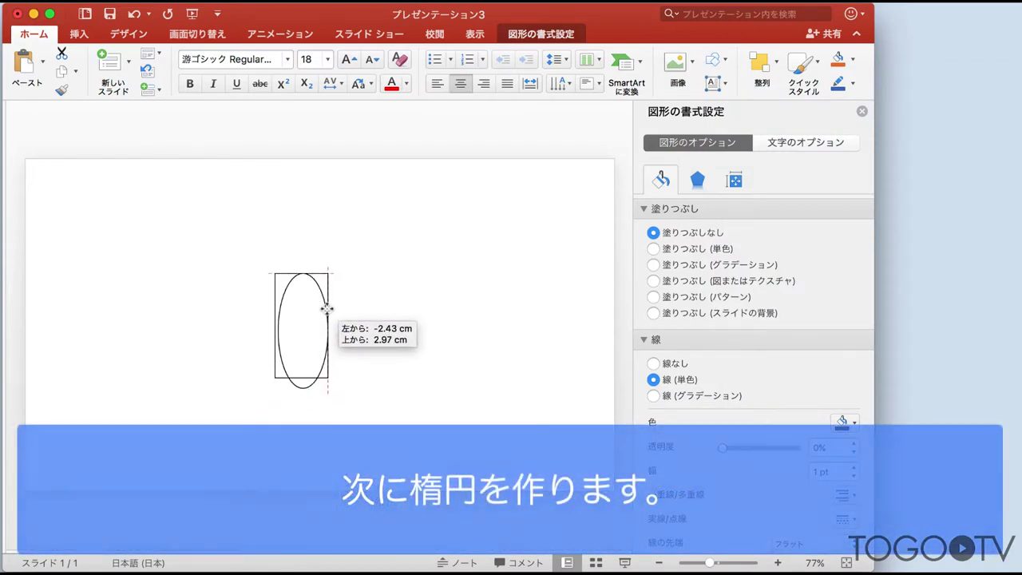
drag(302, 387, 302, 459)
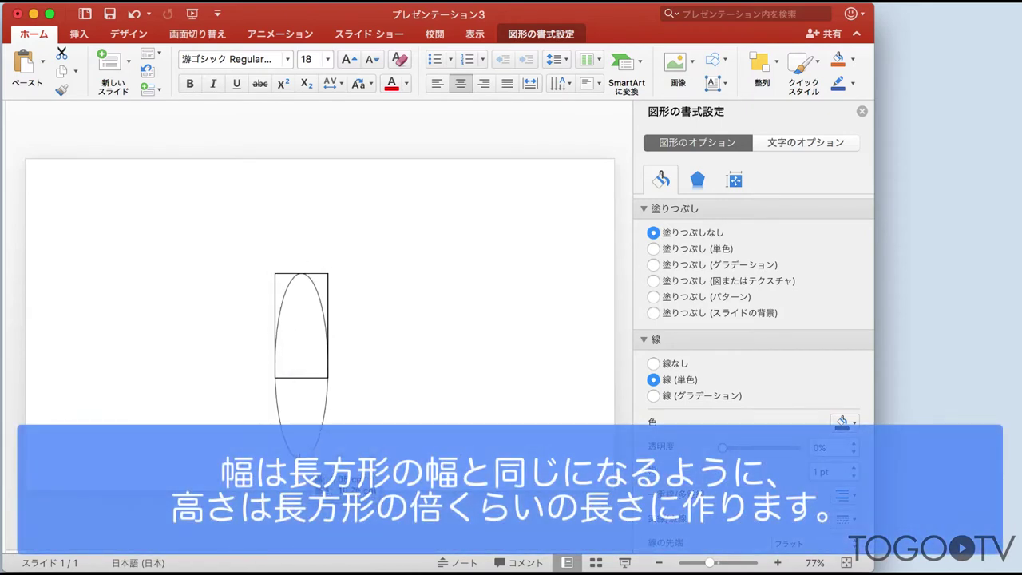
drag(302, 459, 302, 465)
click(394, 361)
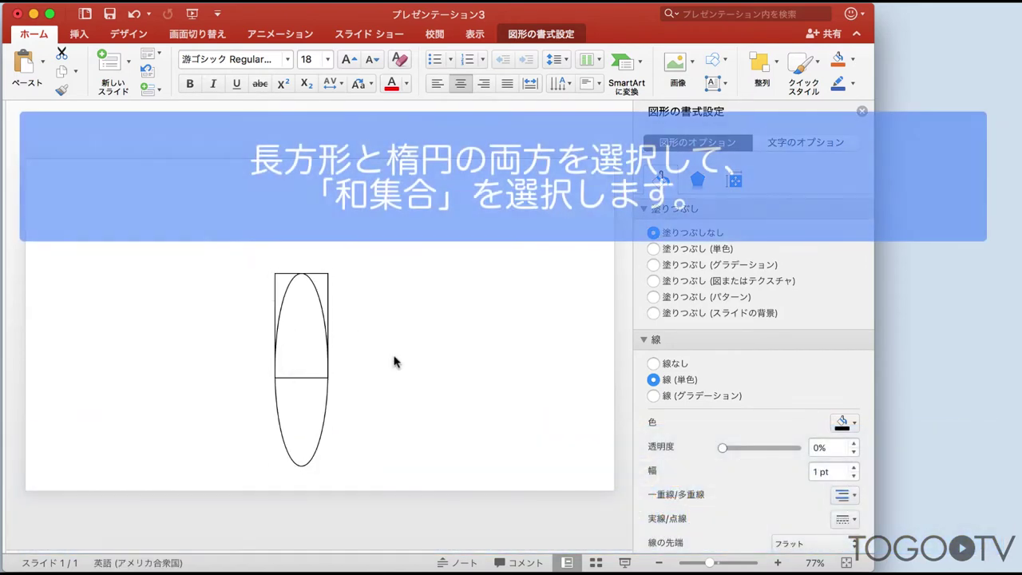
Step: Union the rectangle and ellipse into one tube shape
drag(221, 248, 376, 474)
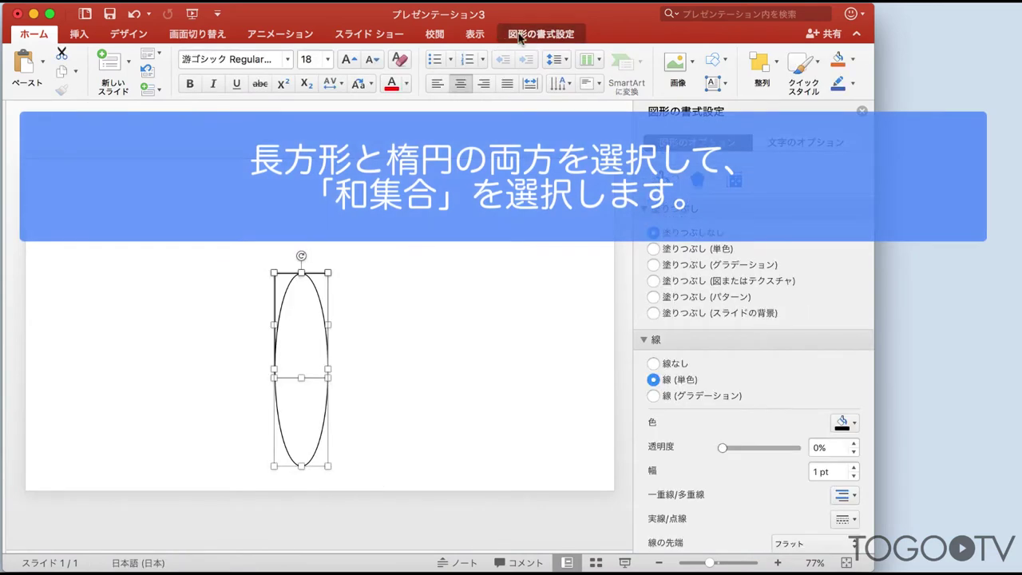
click(519, 37)
click(62, 70)
click(87, 109)
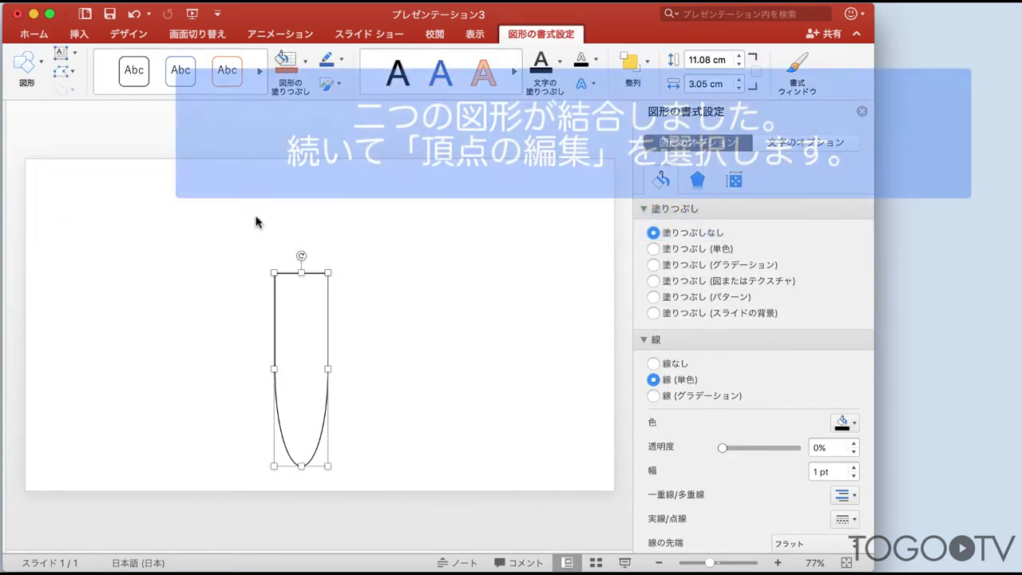
click(256, 222)
Step: Edit the tube's points so its bottom tapers to a point
click(325, 394)
right_click(325, 399)
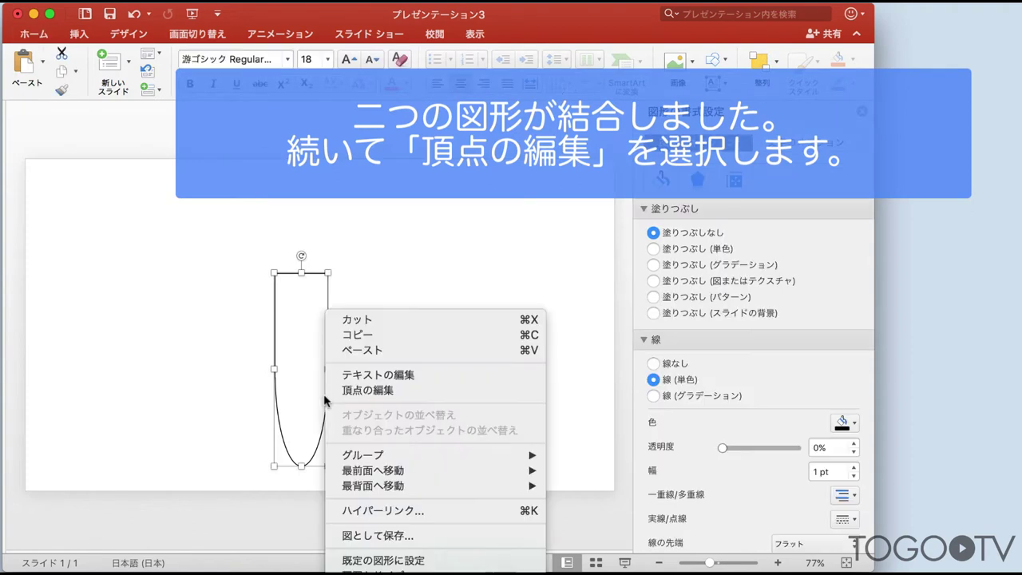
click(335, 389)
click(301, 465)
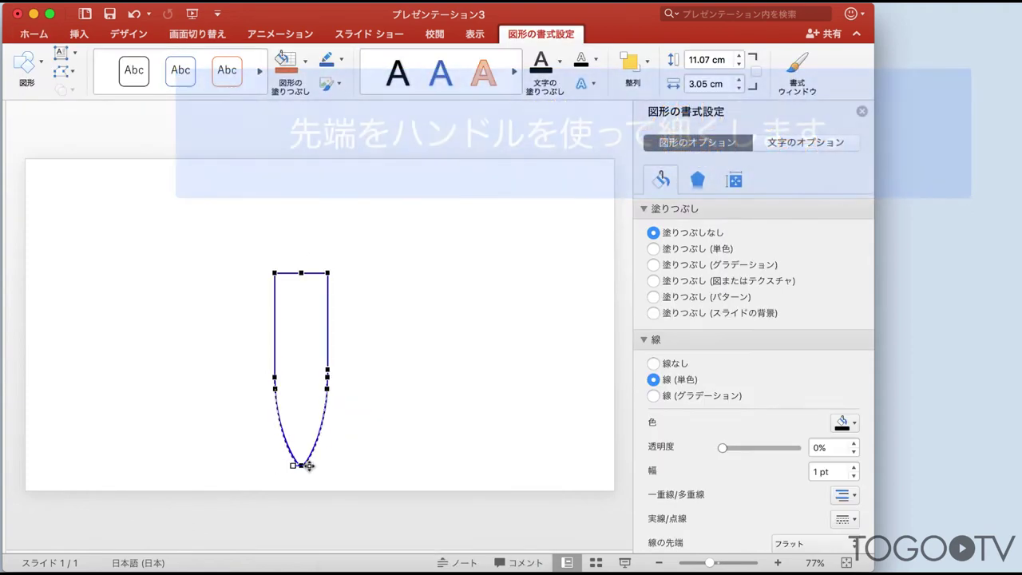
click(335, 467)
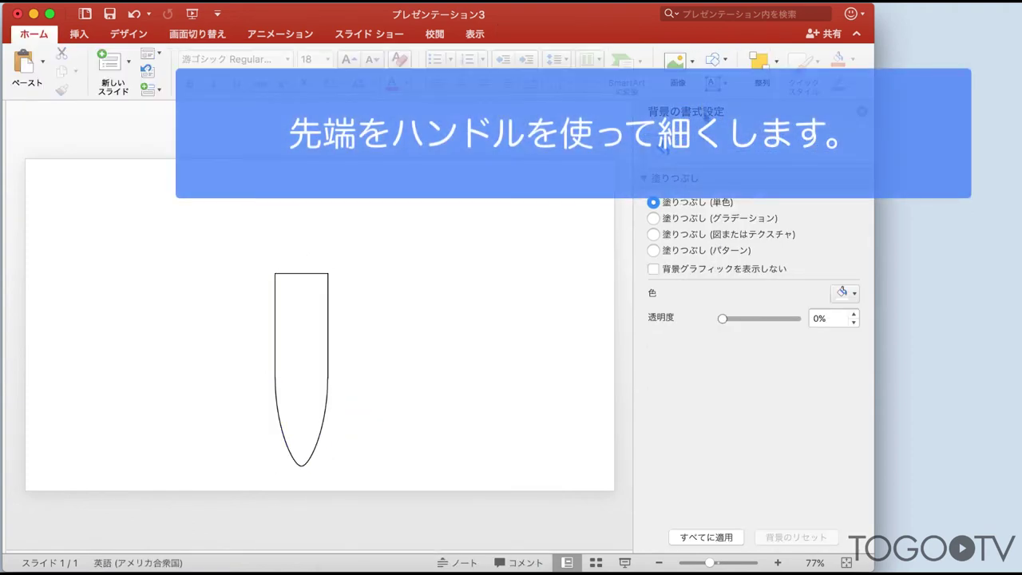
click(716, 60)
click(715, 226)
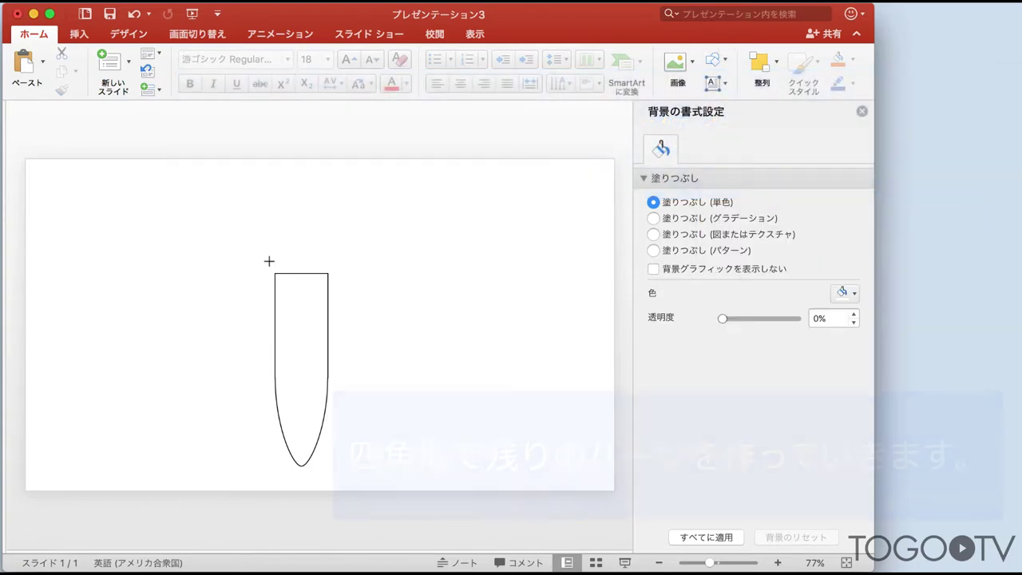
Step: Draw a thin rim rectangle on the tube top, a small rectangle above, and a wide lid
drag(269, 262, 322, 271)
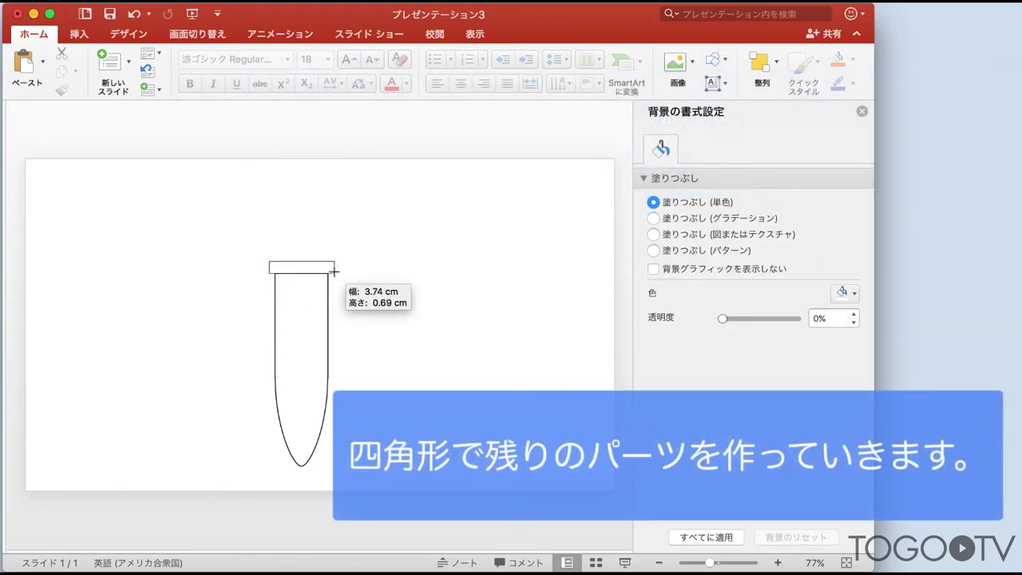
click(713, 59)
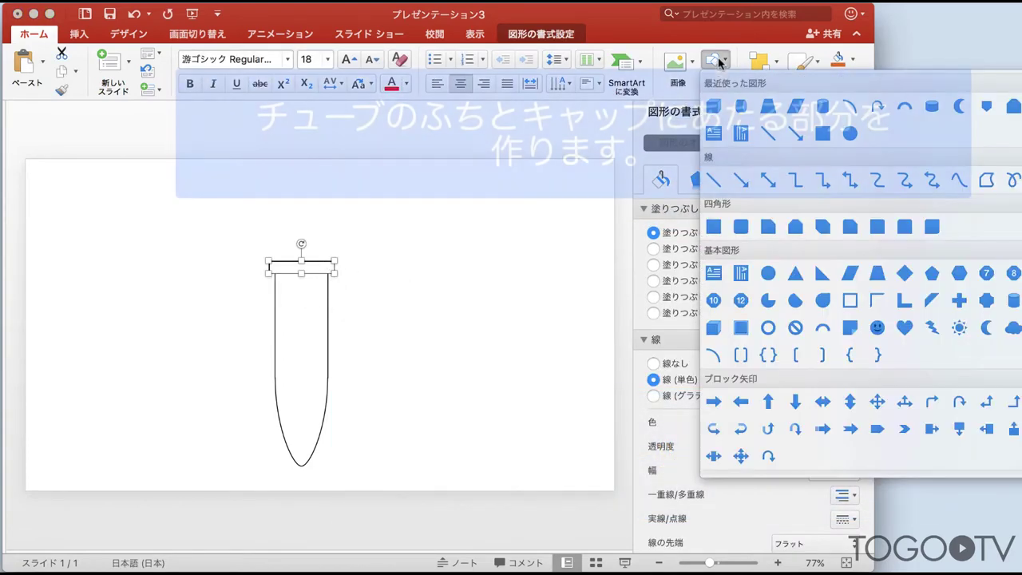
click(715, 226)
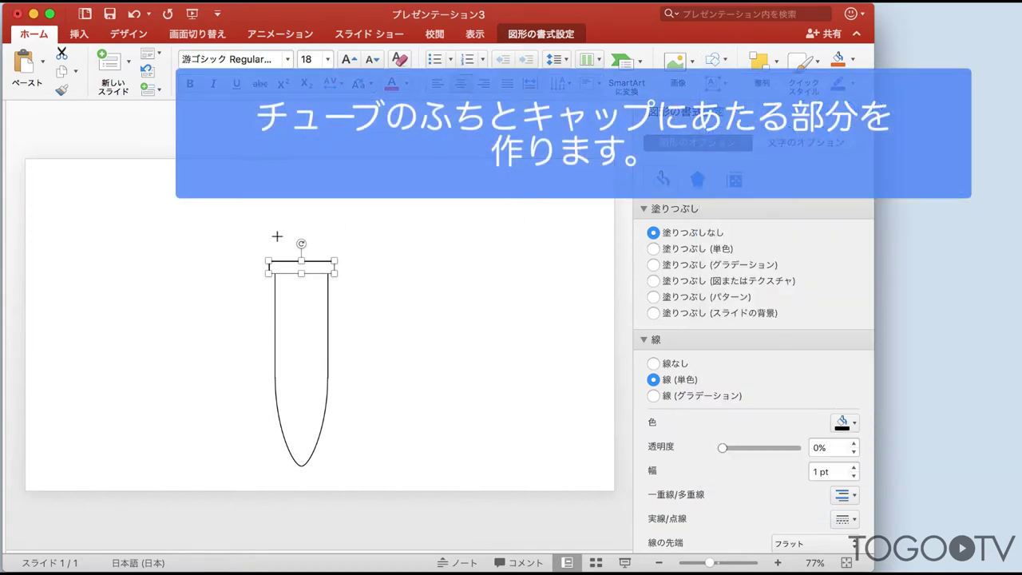
drag(322, 253, 327, 256)
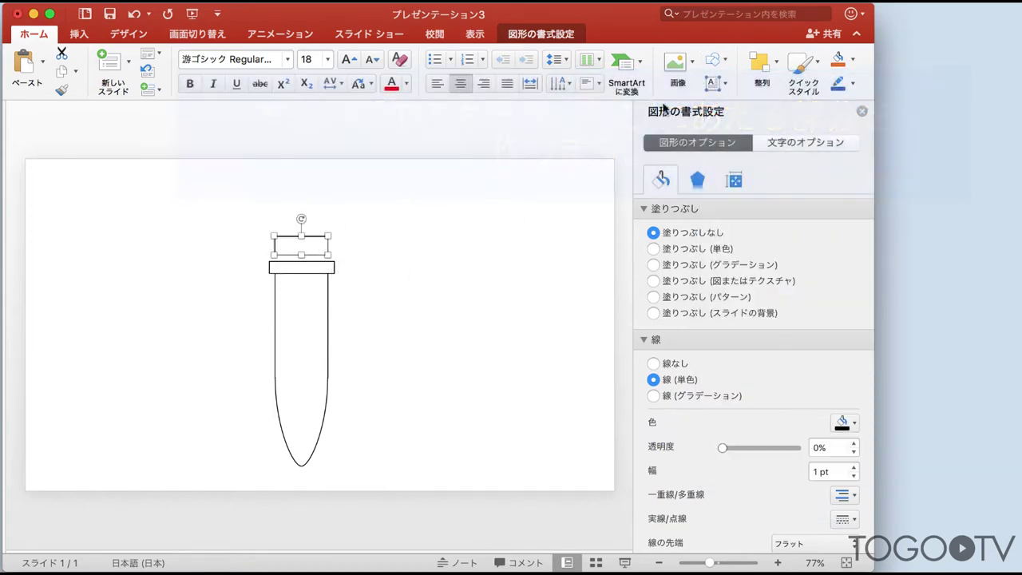
click(712, 59)
click(713, 227)
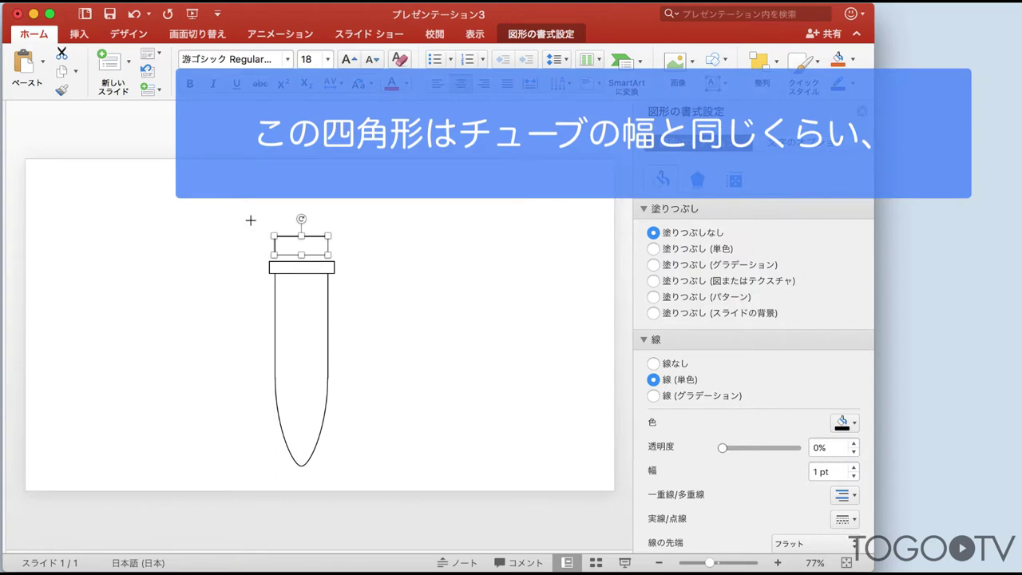
drag(258, 226, 327, 232)
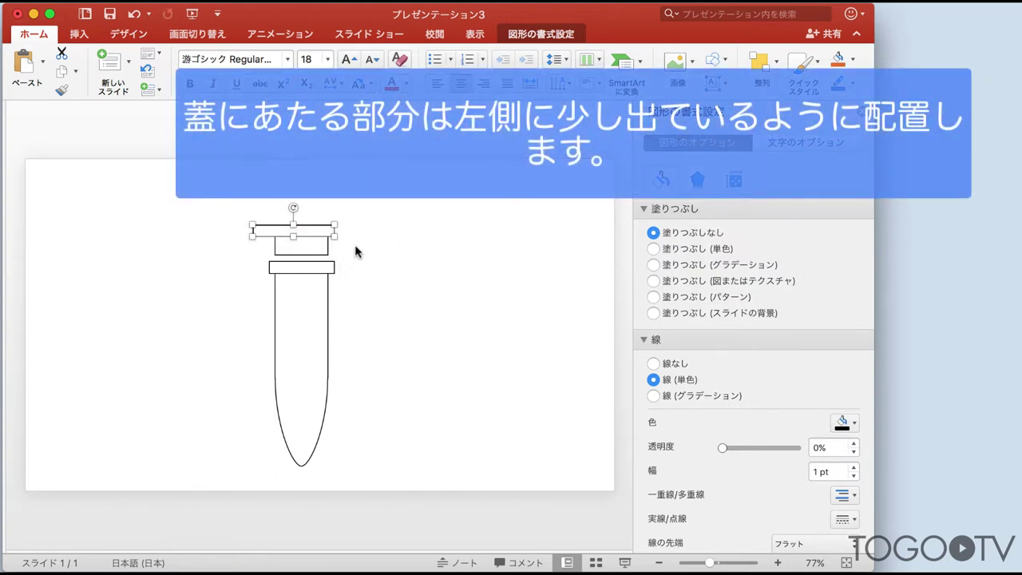
Step: Group the two cap rectangles and move the cap slightly upward
click(356, 252)
click(308, 240)
shift+click(316, 228)
right_click(316, 227)
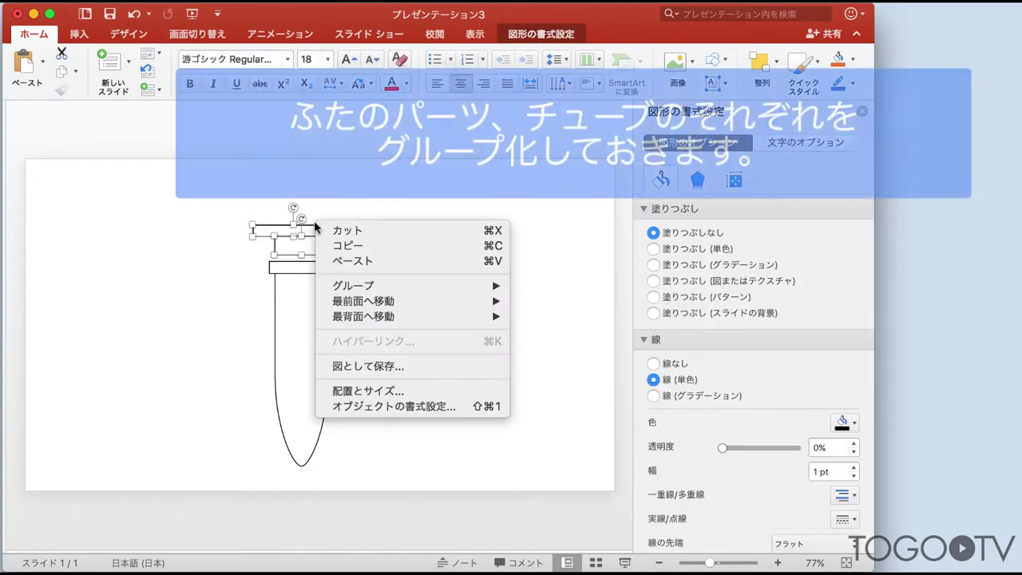
click(539, 291)
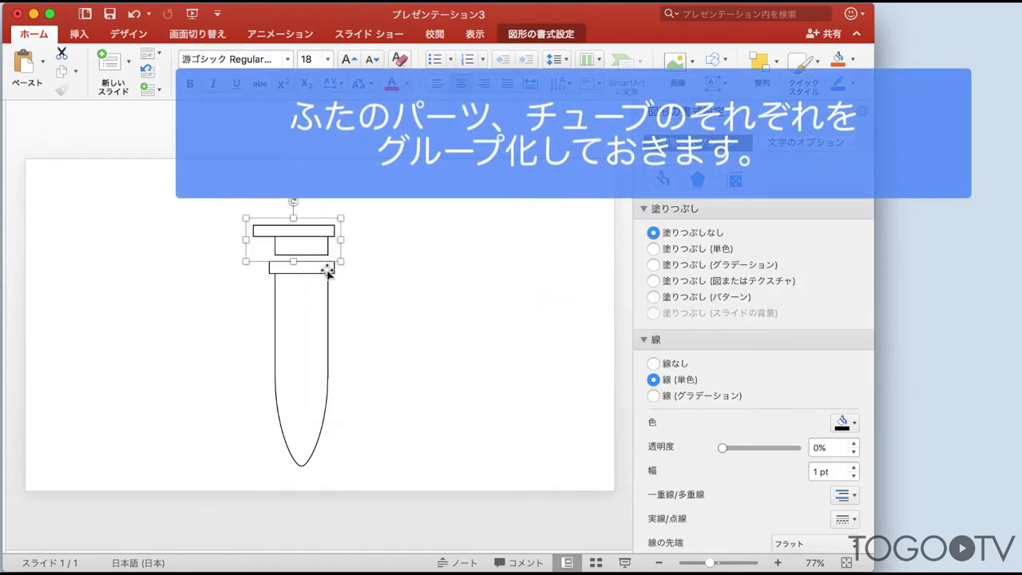
drag(319, 217, 322, 206)
Step: Group the rim with the tube body
click(306, 270)
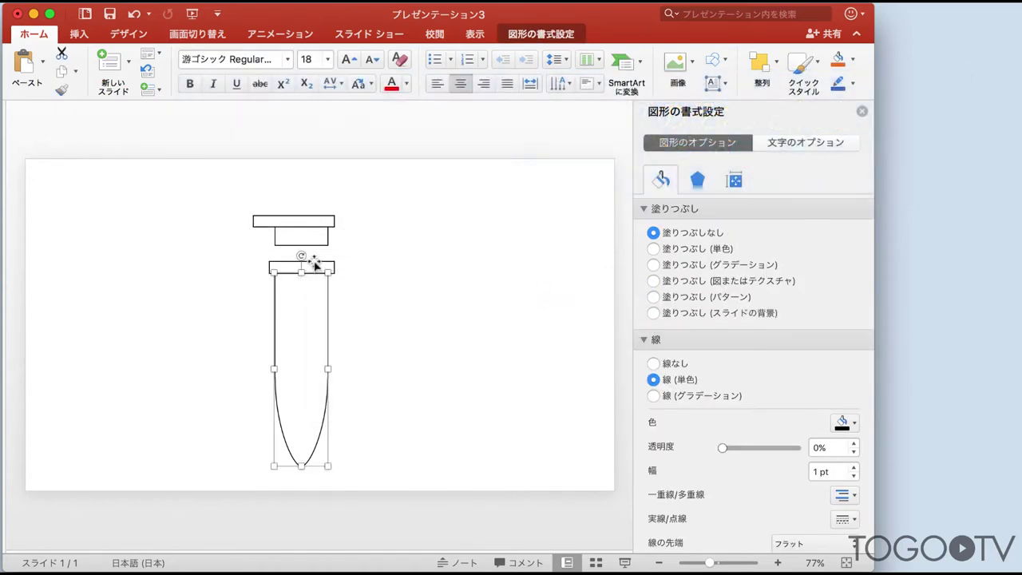
right_click(312, 261)
click(549, 326)
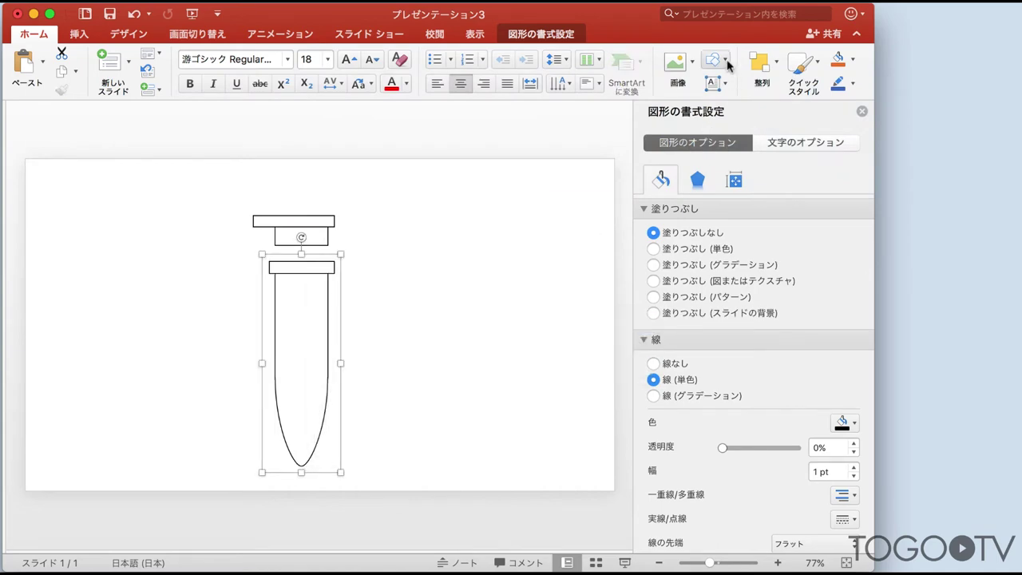
click(713, 60)
click(827, 329)
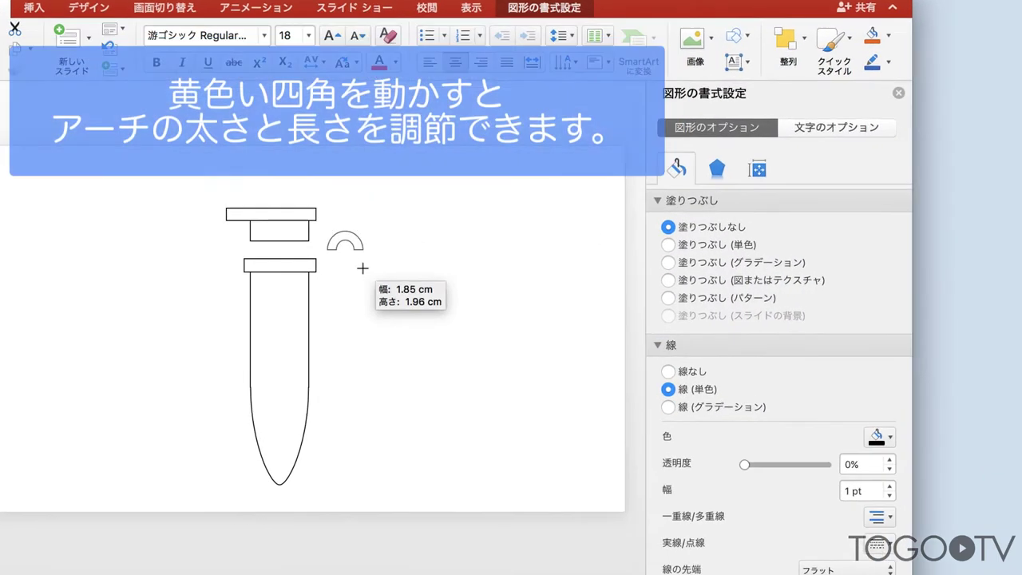
Step: Draw an arc, rotate it, and place it as a hinge joining cap and rim
mouse_move(341, 233)
mouse_down()
mouse_move(362, 277)
mouse_move(331, 305)
mouse_up()
mouse_move(303, 194)
mouse_down()
mouse_move(346, 252)
mouse_move(304, 243)
mouse_move(317, 205)
mouse_up()
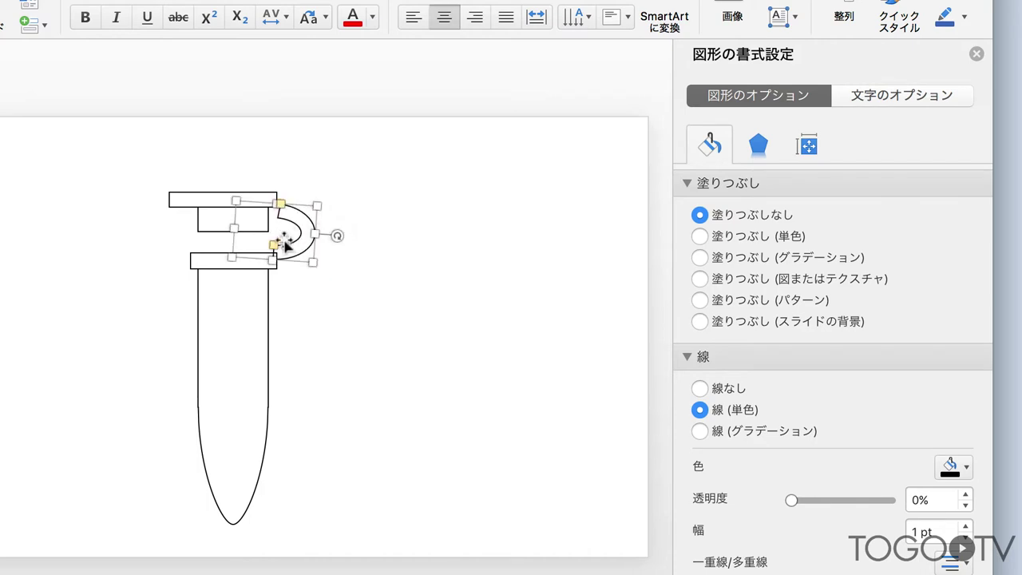
drag(302, 248, 304, 246)
Step: Tilt the cap open about 9° and set it onto the hinge end
drag(222, 162, 231, 158)
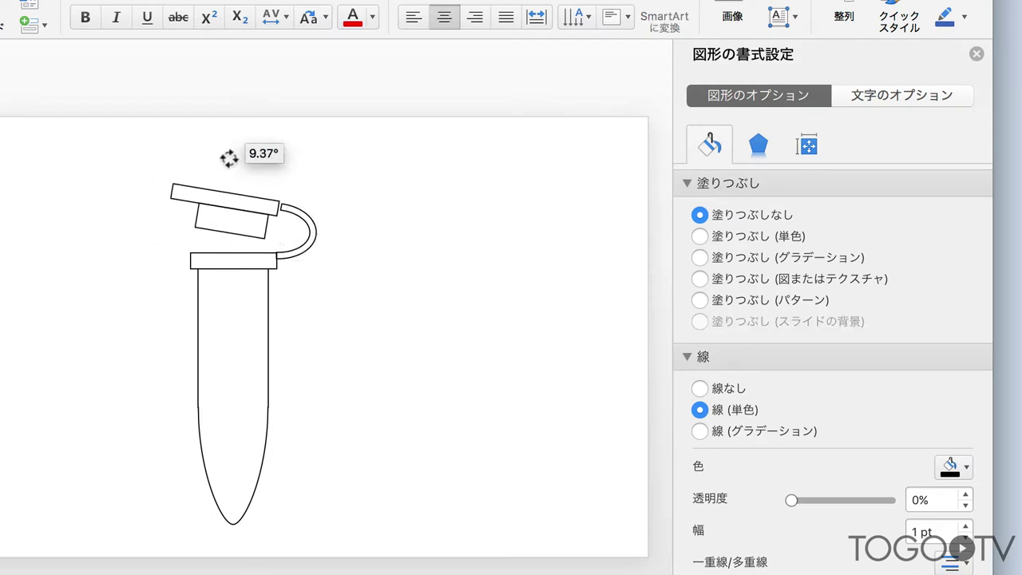
drag(228, 200, 232, 199)
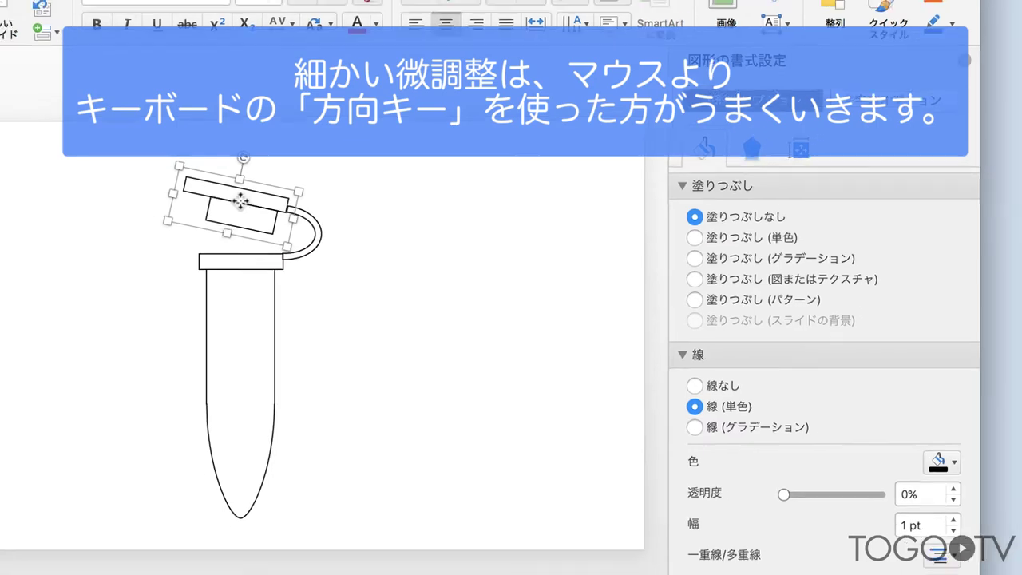
click(417, 277)
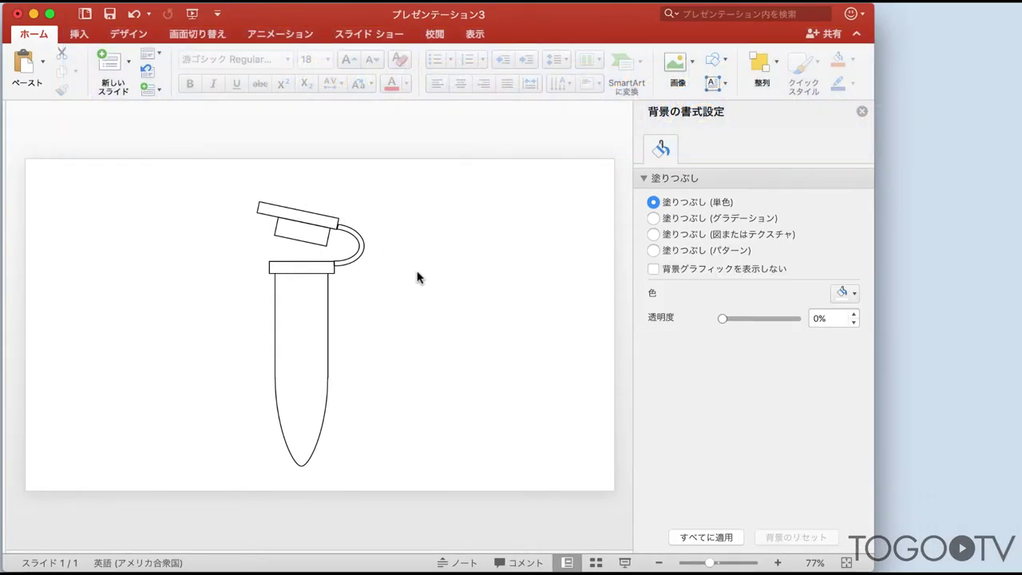
Step: Give all tube shapes a gradient fill with its stops at about 50% transparency
drag(210, 187, 413, 483)
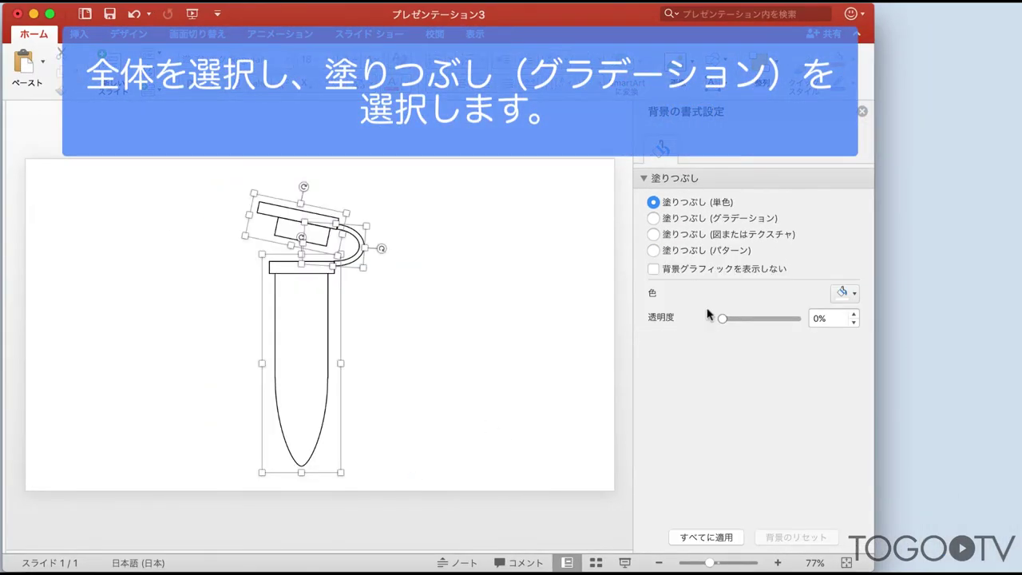
click(654, 264)
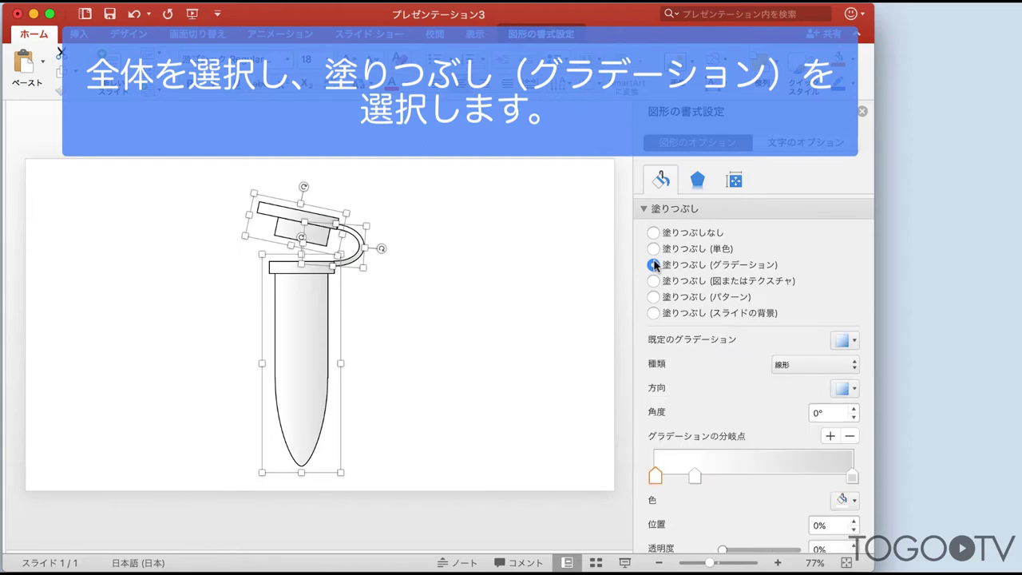
scroll(756, 364, down, 5)
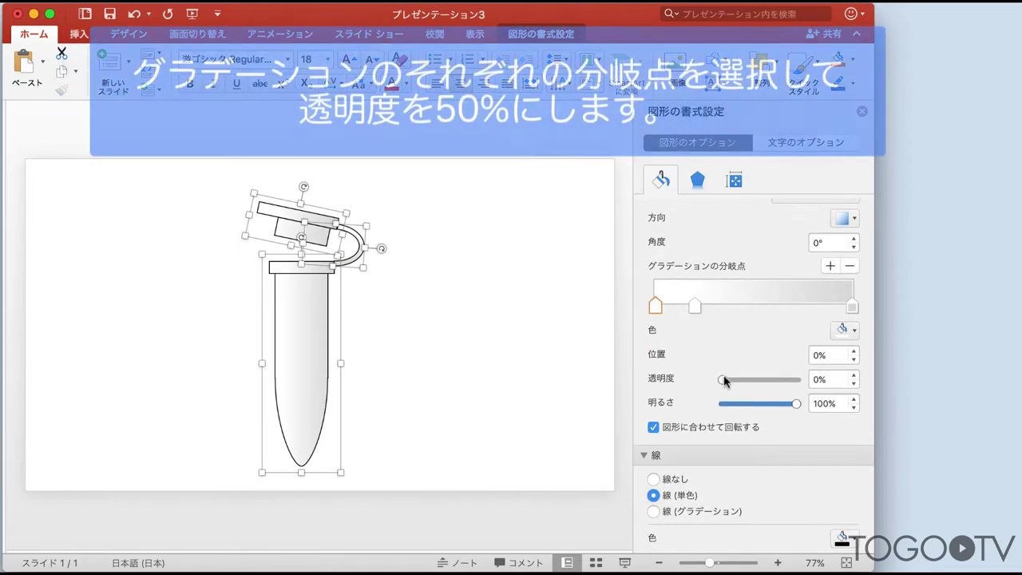
drag(723, 380, 760, 380)
click(694, 306)
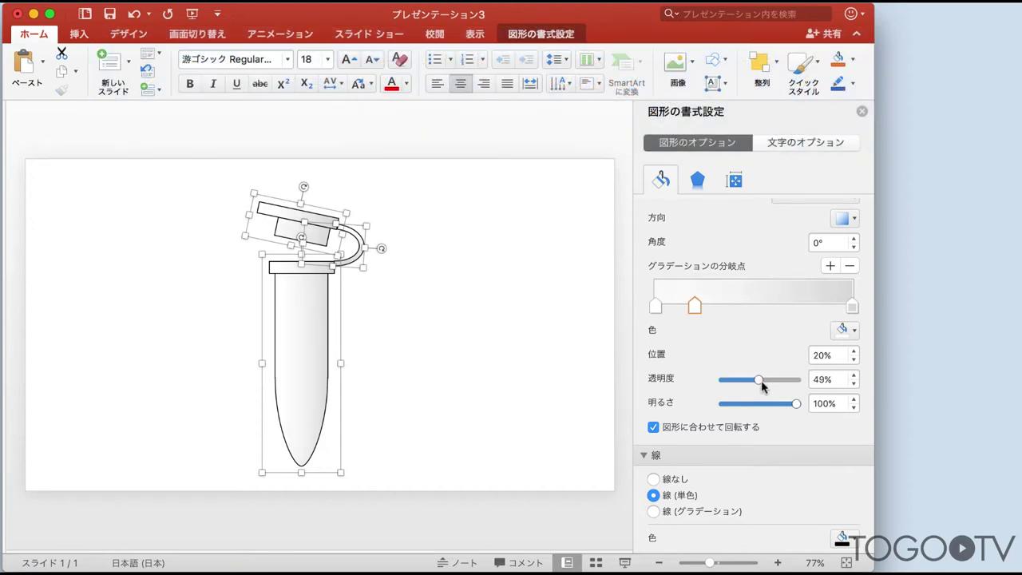
click(851, 305)
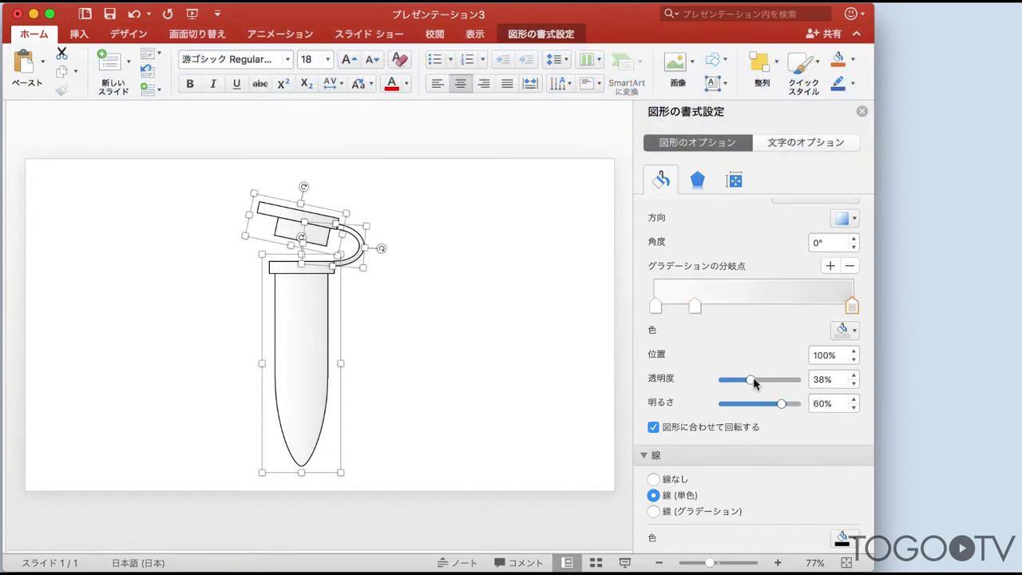
drag(753, 380, 761, 380)
click(459, 369)
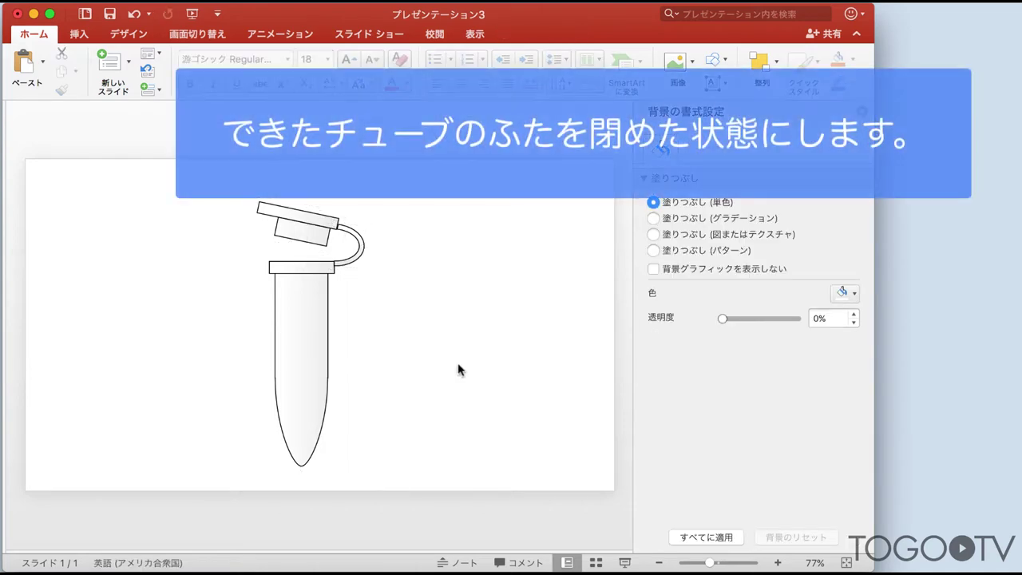
Step: Copy the whole tube and place the duplicate to the right of the original
drag(225, 186, 400, 482)
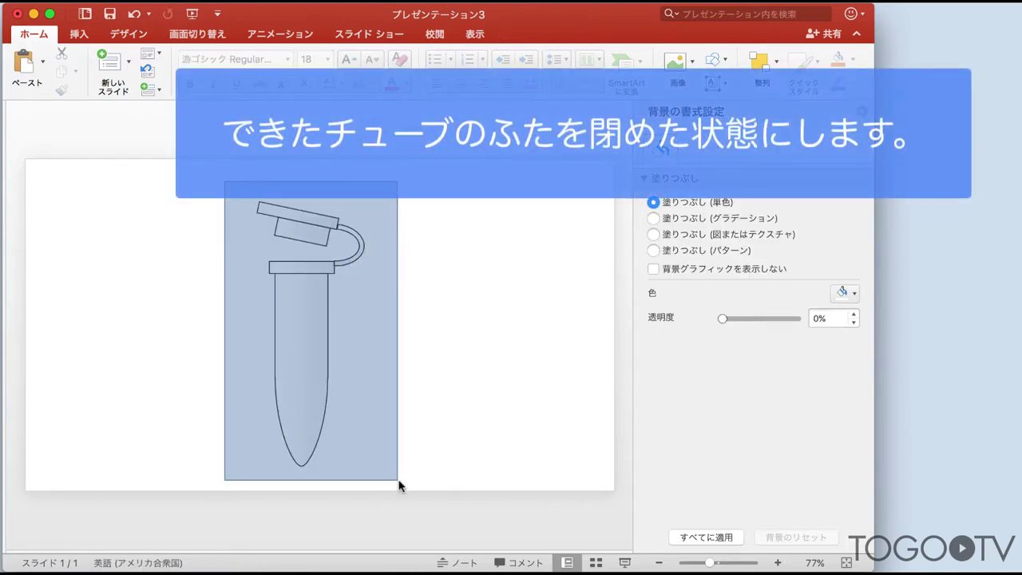
right_click(297, 347)
click(318, 372)
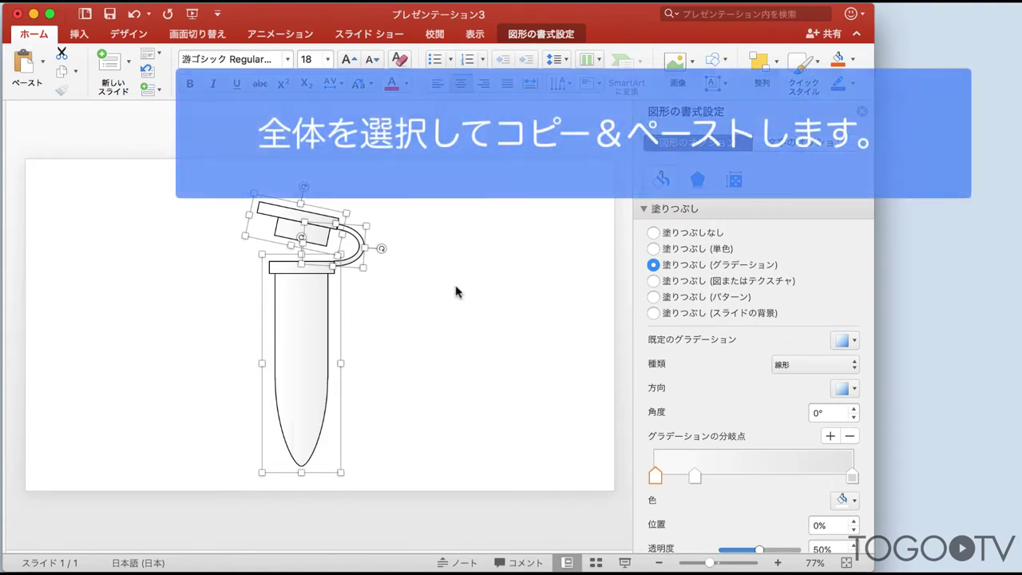
right_click(456, 290)
click(479, 322)
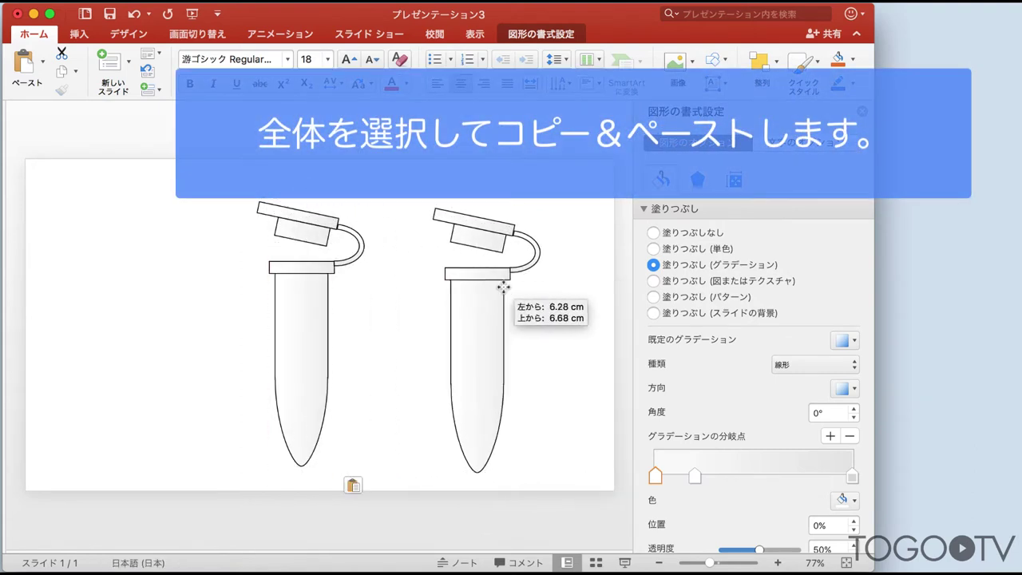
drag(339, 291, 518, 292)
Step: Lower the duplicate's cap onto its rim and shrink its arc into a small hinge loop
click(502, 249)
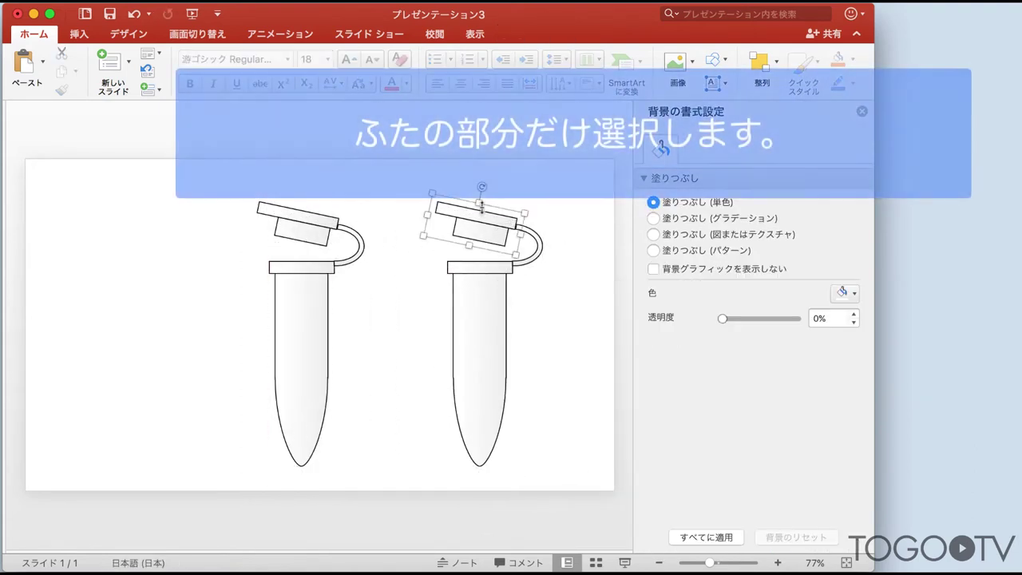
drag(483, 210, 483, 247)
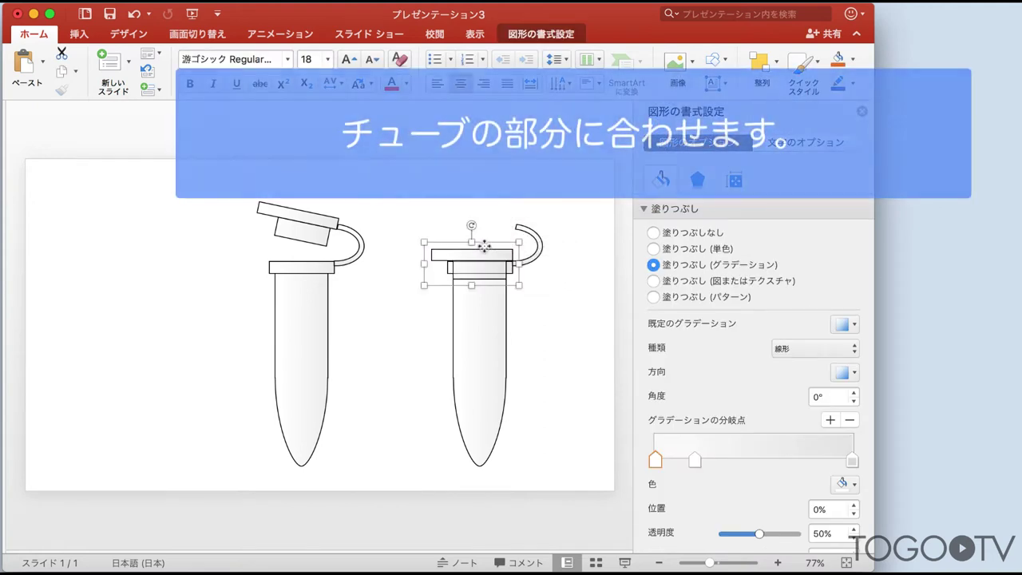
click(528, 232)
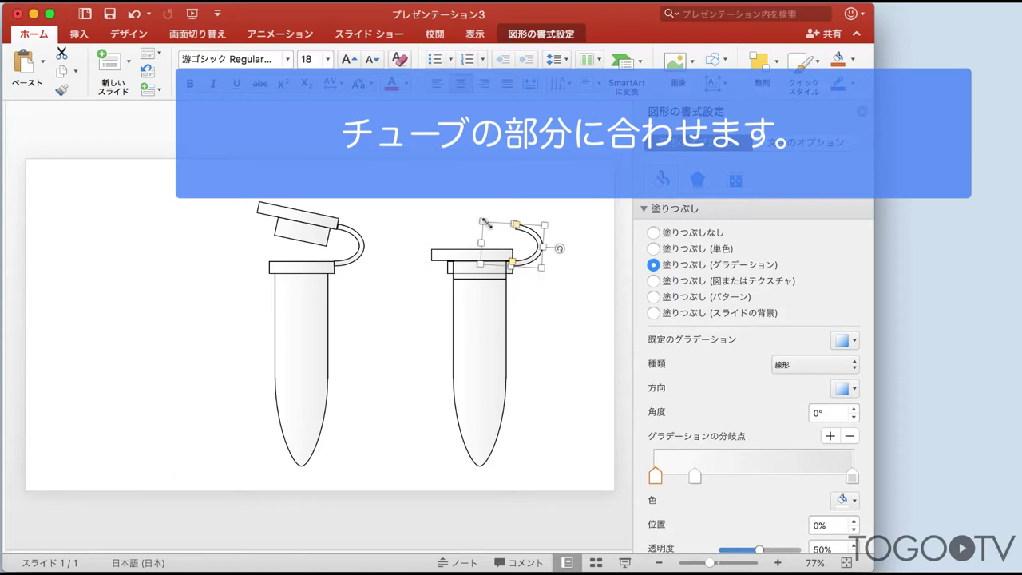
mouse_move(484, 222)
mouse_down()
mouse_move(520, 253)
mouse_move(521, 240)
mouse_move(513, 238)
mouse_move(528, 260)
mouse_up()
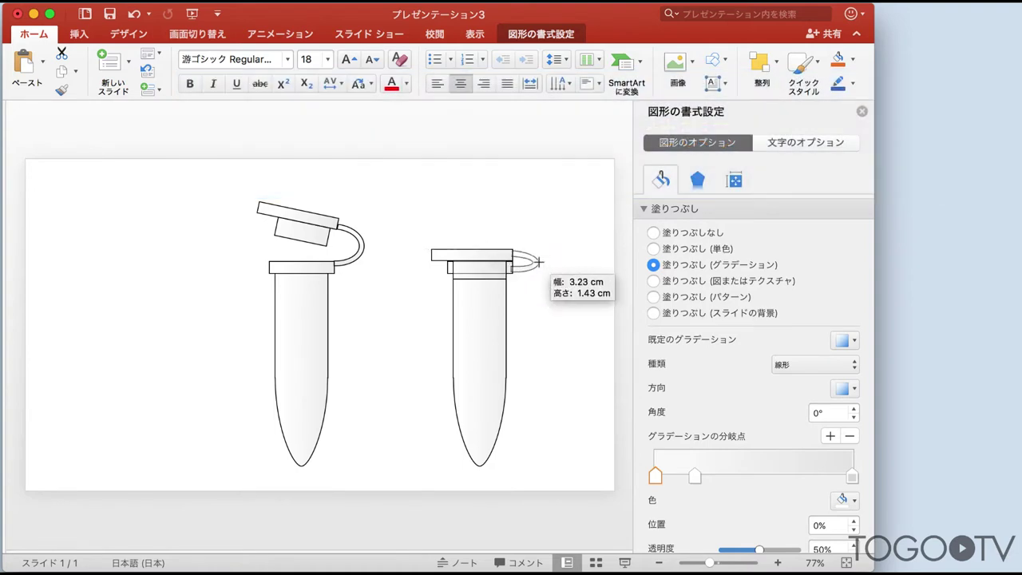
click(542, 308)
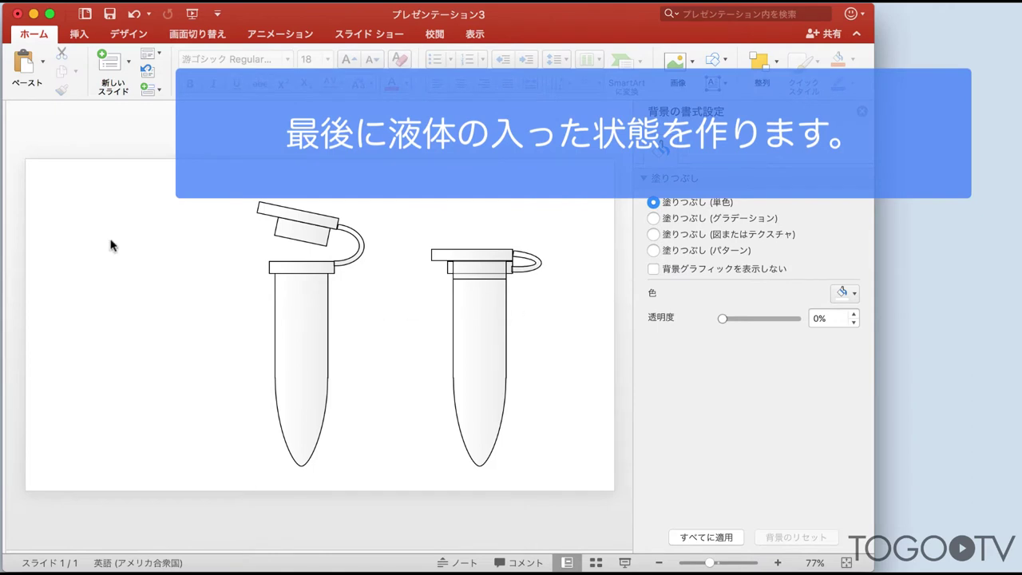
Step: Paste another tube copy and move it to the slide's left
click(327, 319)
right_click(124, 291)
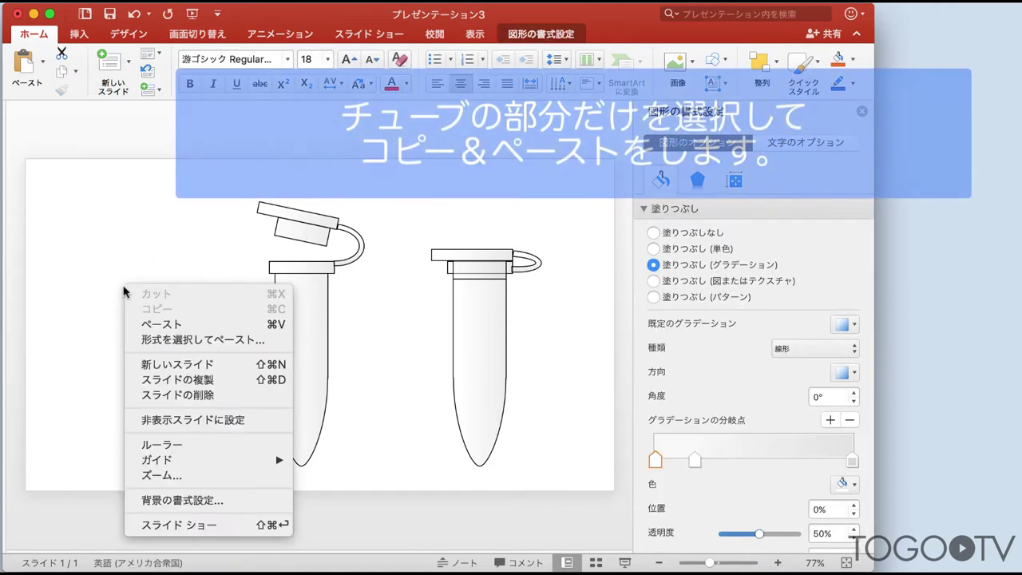
click(147, 325)
drag(282, 317, 127, 303)
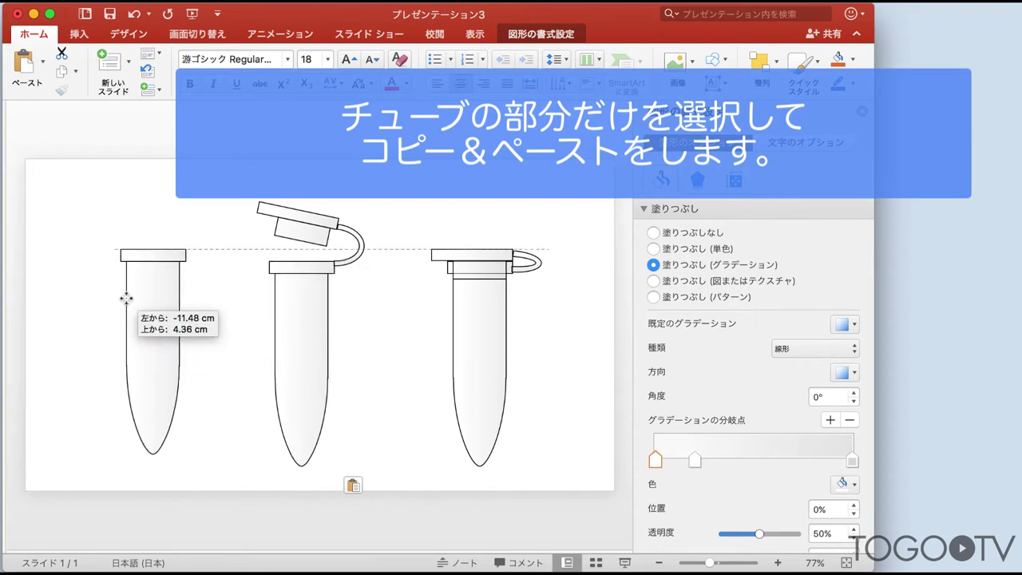
Step: Ungroup the left tube, delete its rim, and adjust the body's top edge
right_click(130, 312)
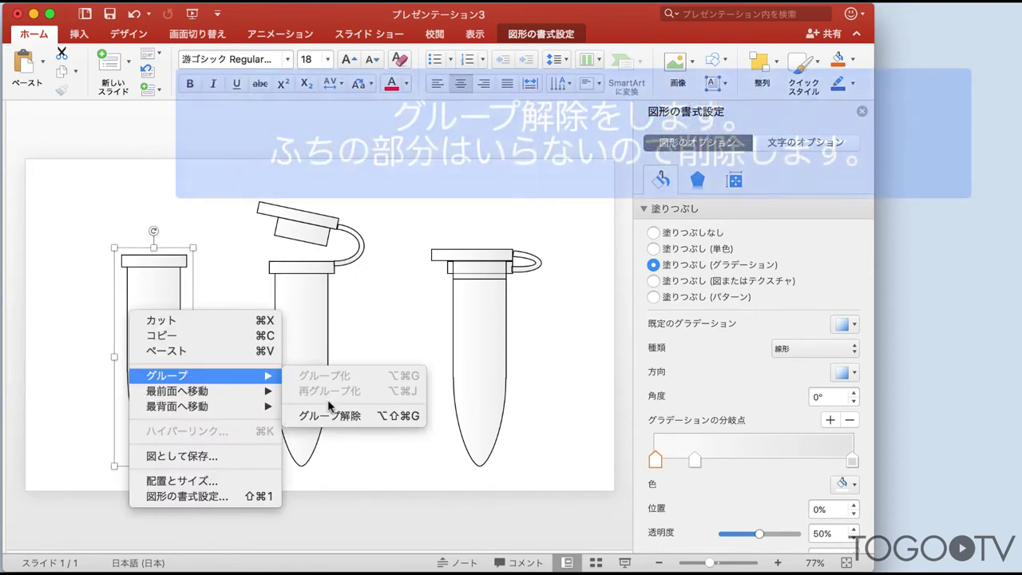
click(330, 412)
click(157, 252)
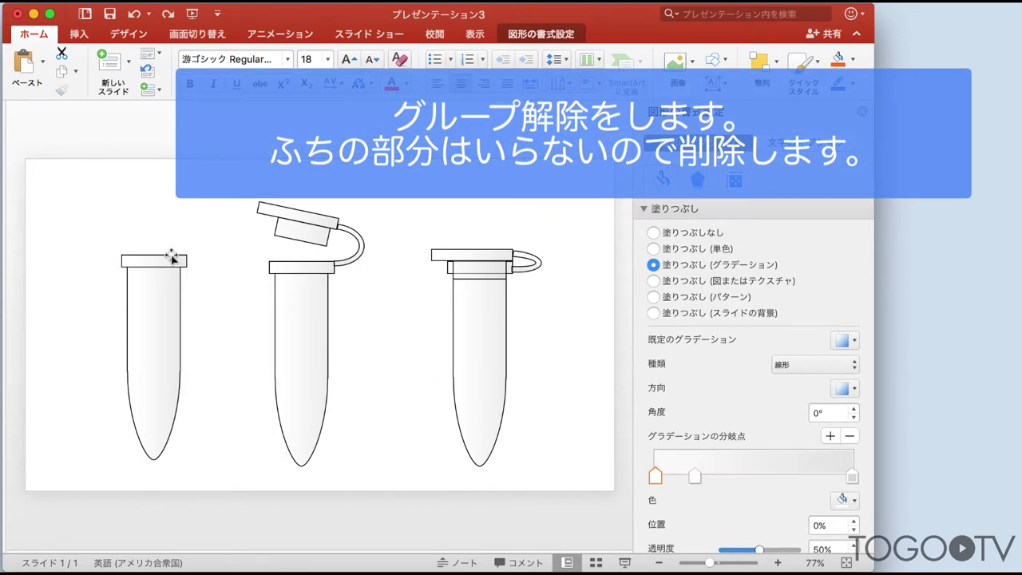
key(Delete)
click(155, 268)
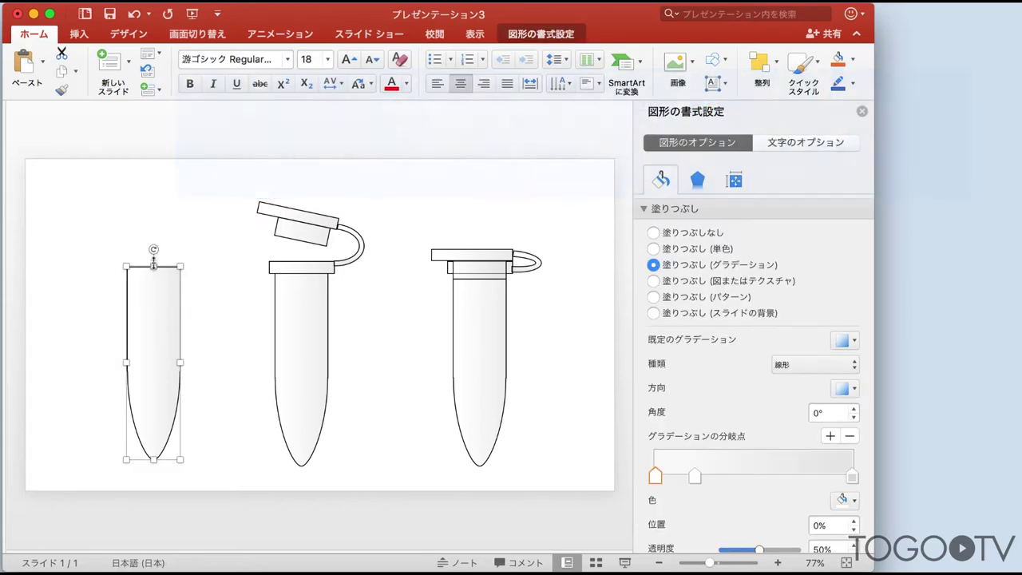
drag(154, 267, 154, 272)
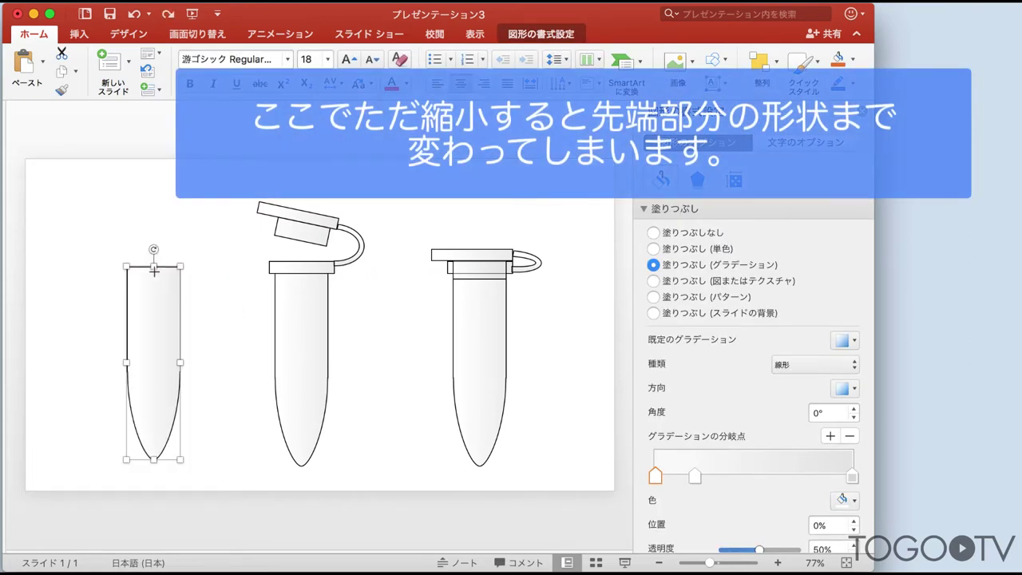
click(219, 248)
Step: Draw a rectangle over the body's upper part and Fragment it with the tube body
click(713, 59)
click(721, 226)
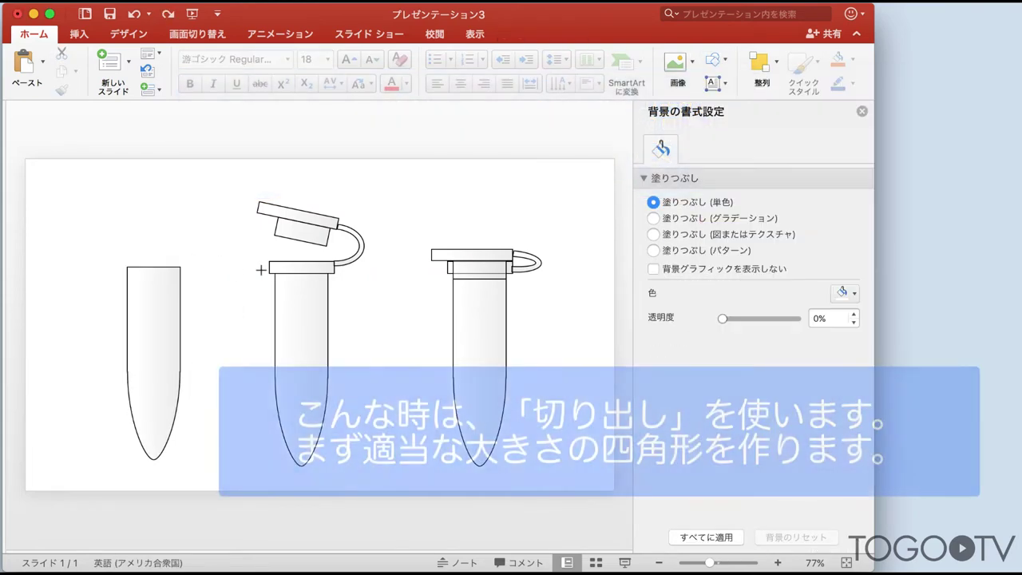
drag(161, 363, 193, 355)
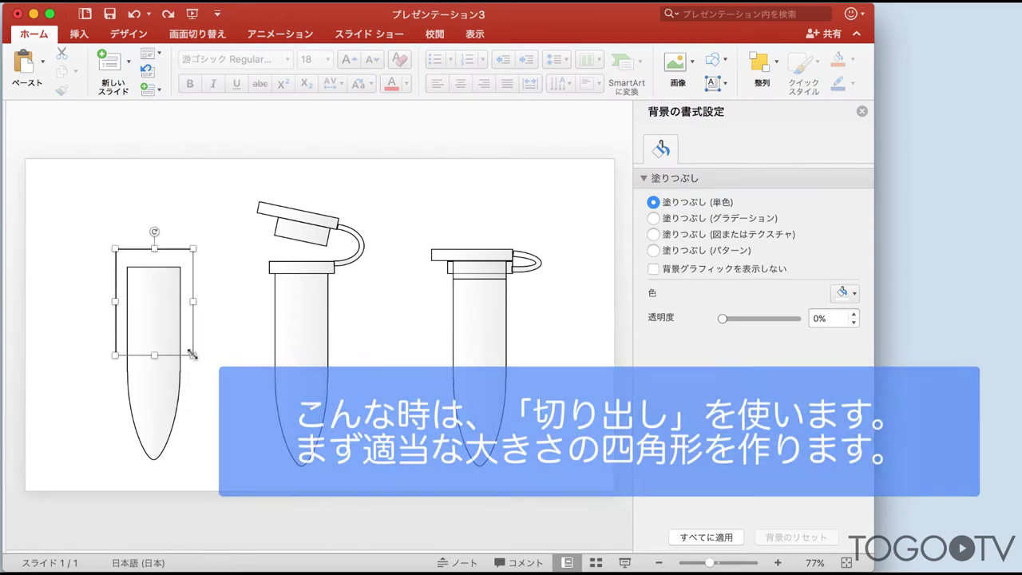
shift+click(177, 383)
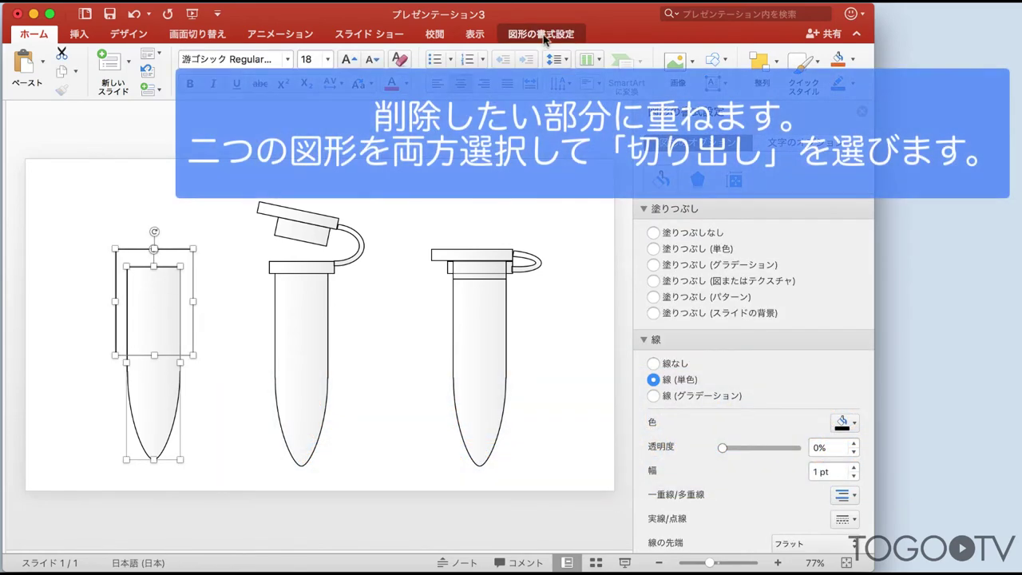
click(543, 36)
click(71, 91)
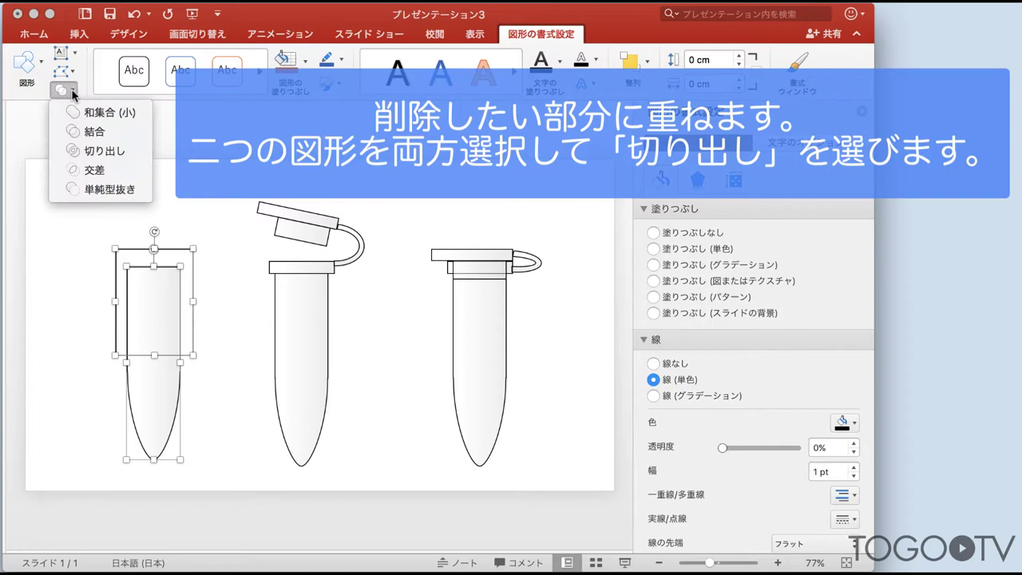
click(83, 152)
Step: Delete the leftover rectangle piece and the tube's upper piece
click(107, 183)
click(155, 248)
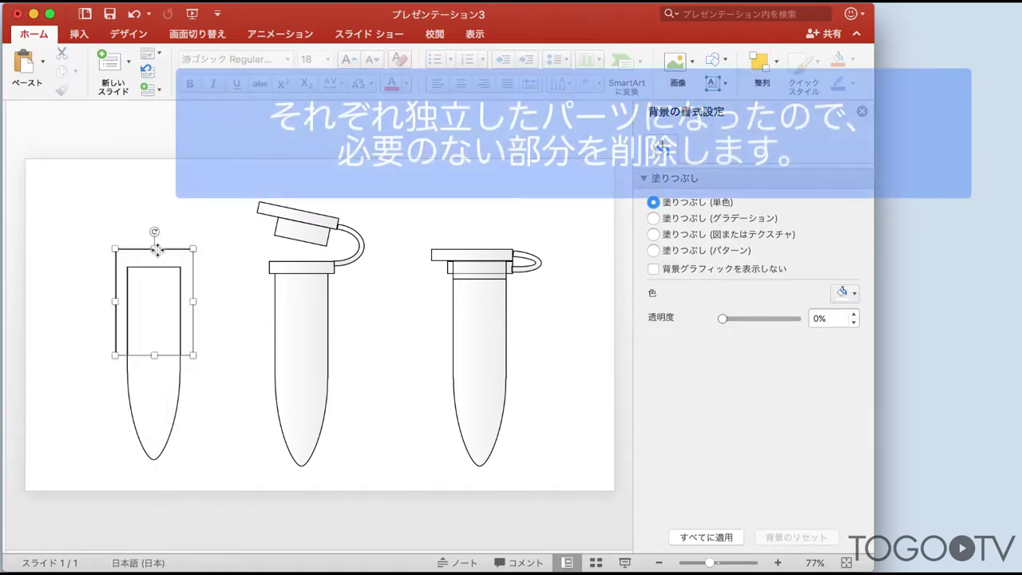
key(Delete)
click(155, 267)
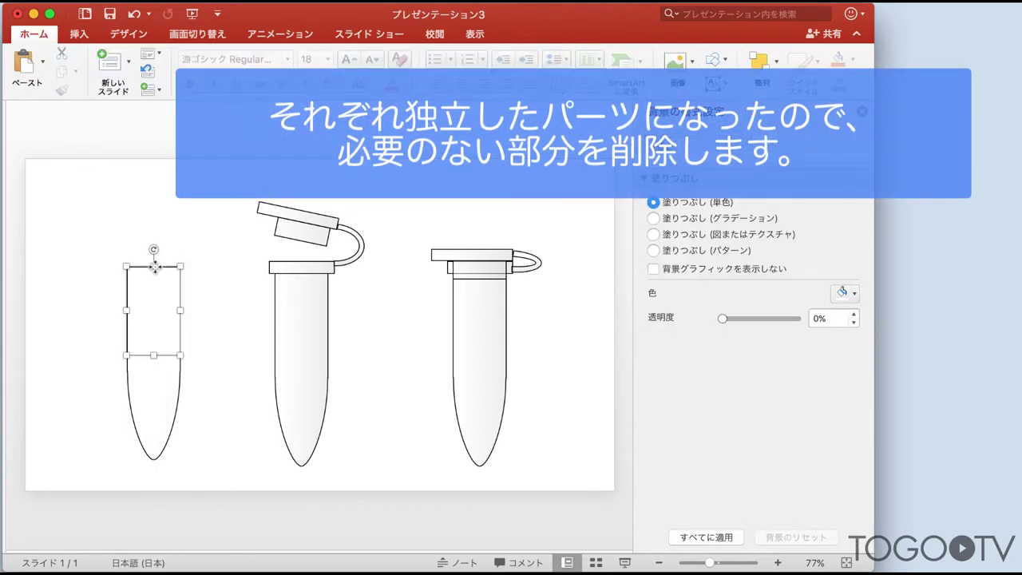
right_click(155, 266)
Step: Cut away the overlapping rectangle and give the leftover tube tip a solid pink fill with no outline
click(174, 273)
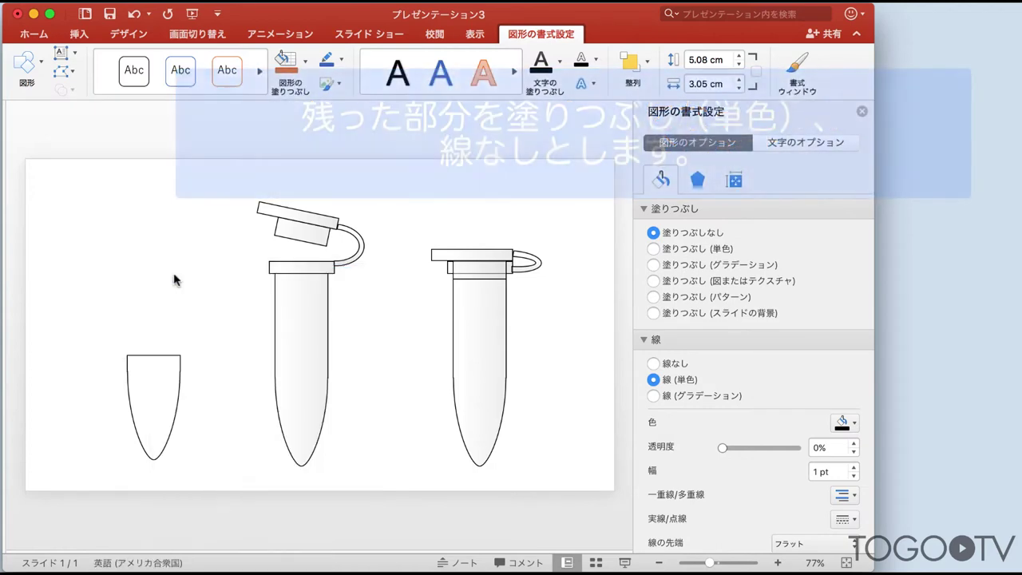
click(158, 361)
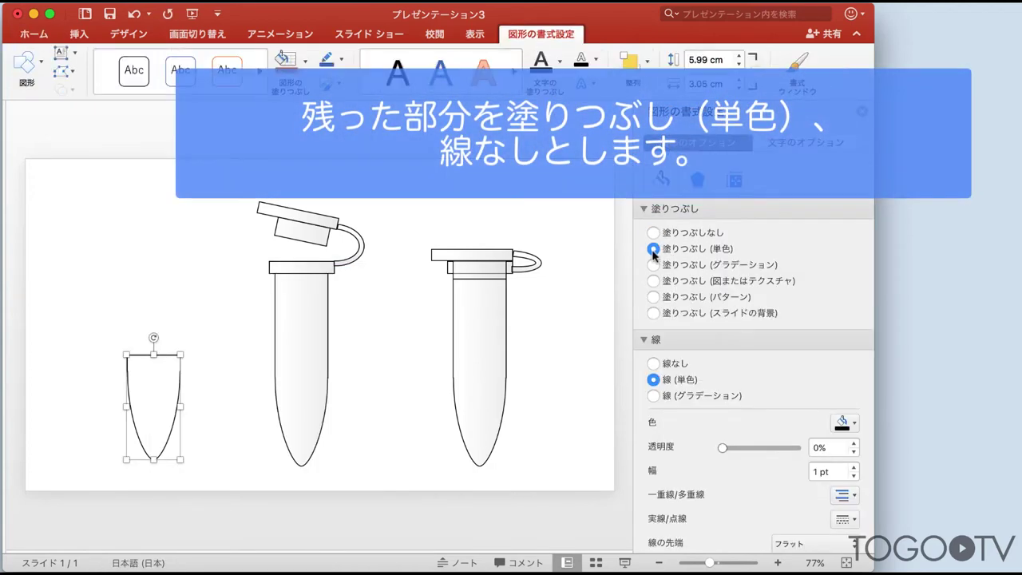
click(852, 341)
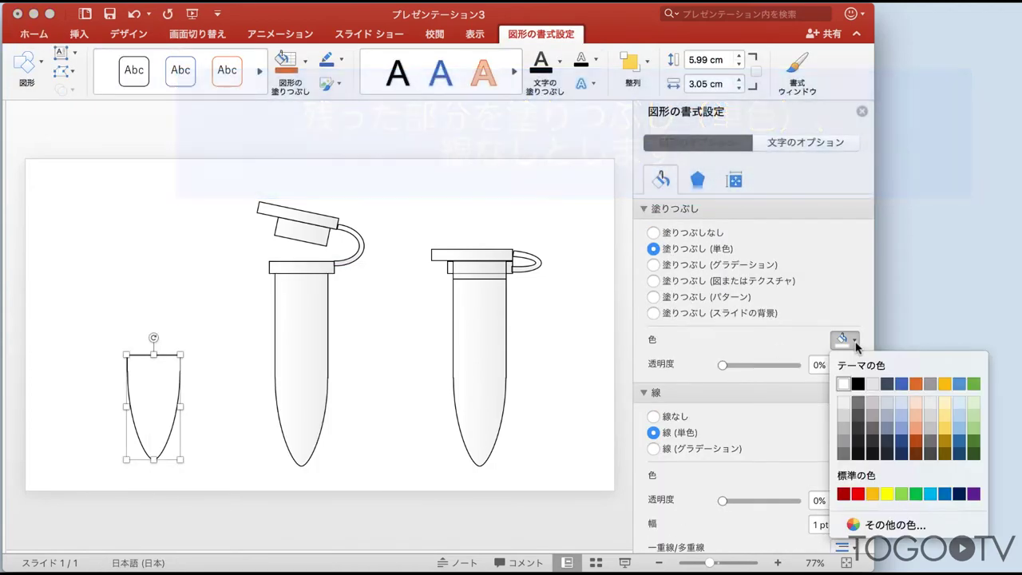
click(886, 525)
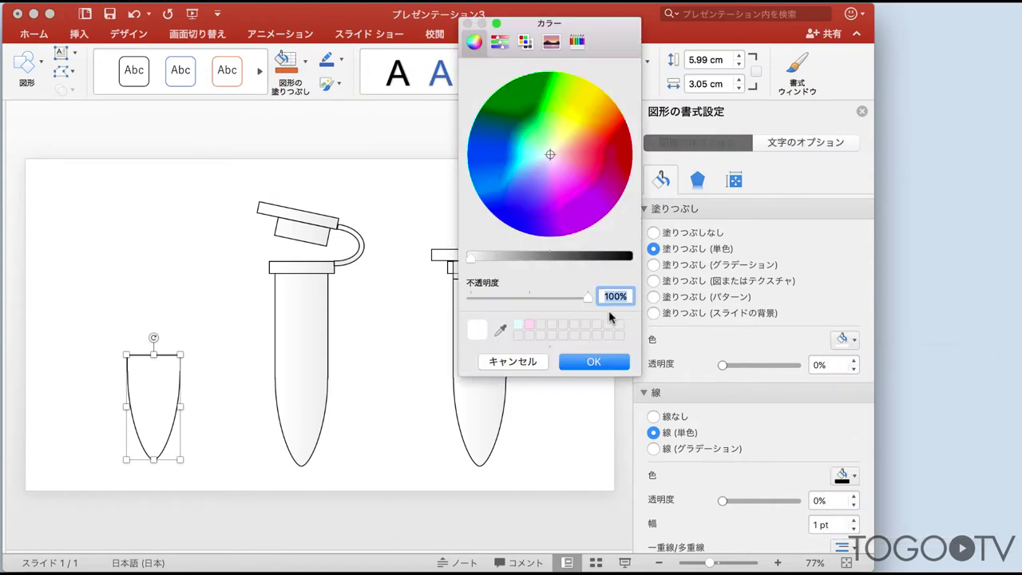
click(588, 363)
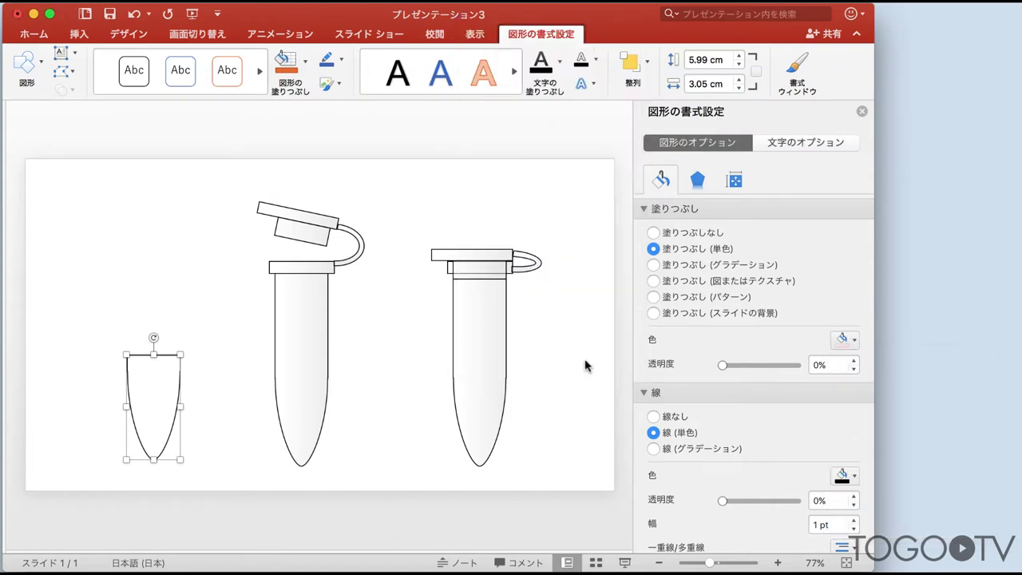
click(652, 416)
Step: Move the pink tip into the bottom of the left tube and send it behind the tube outline
drag(164, 365, 313, 372)
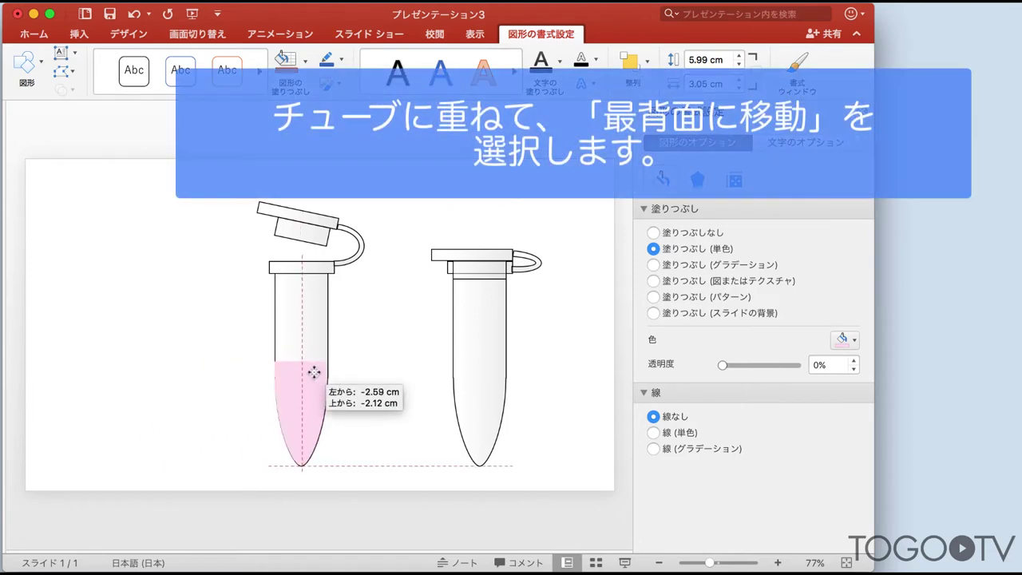
right_click(313, 372)
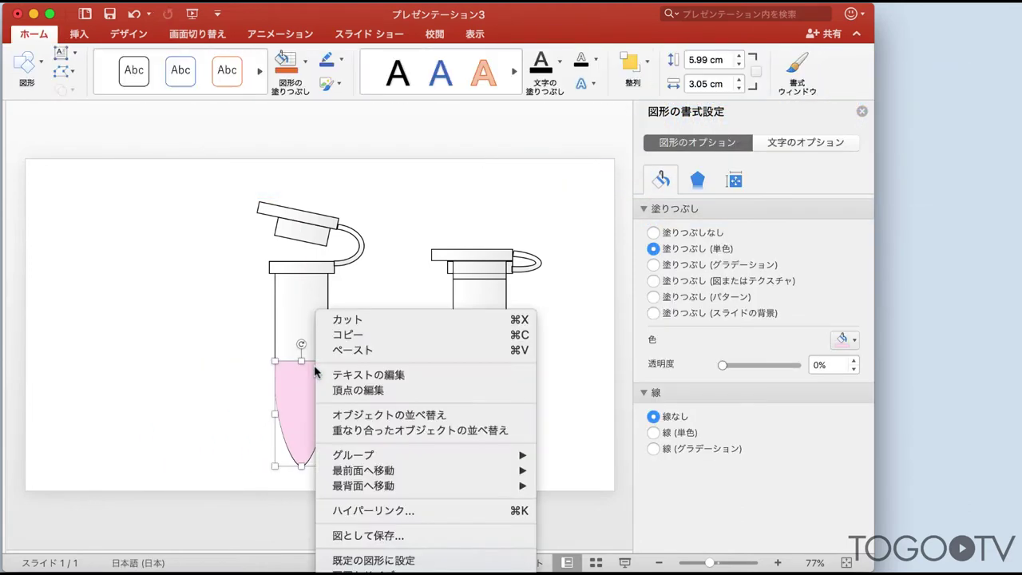
mouse_move(363, 486)
click(563, 492)
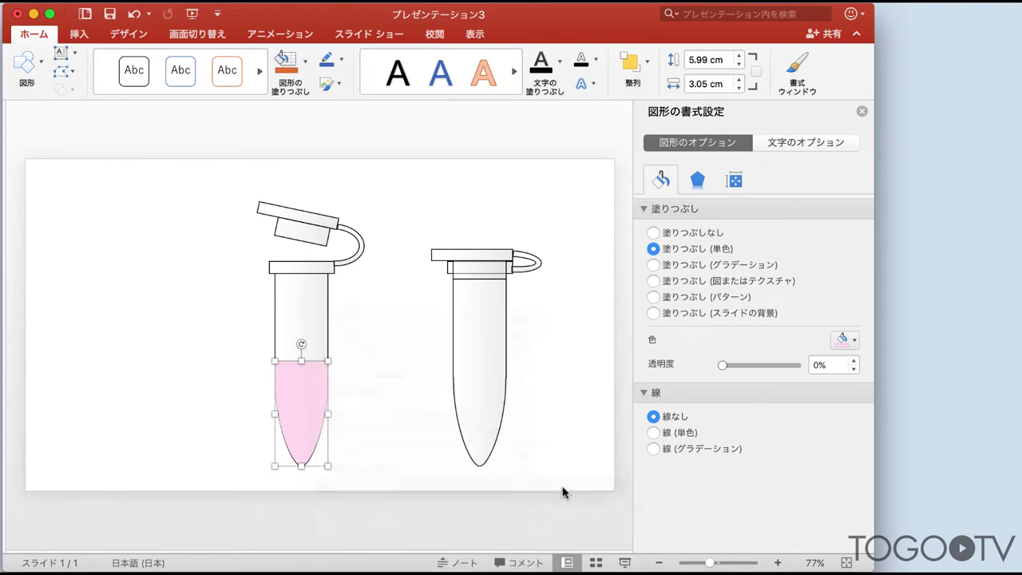
click(372, 387)
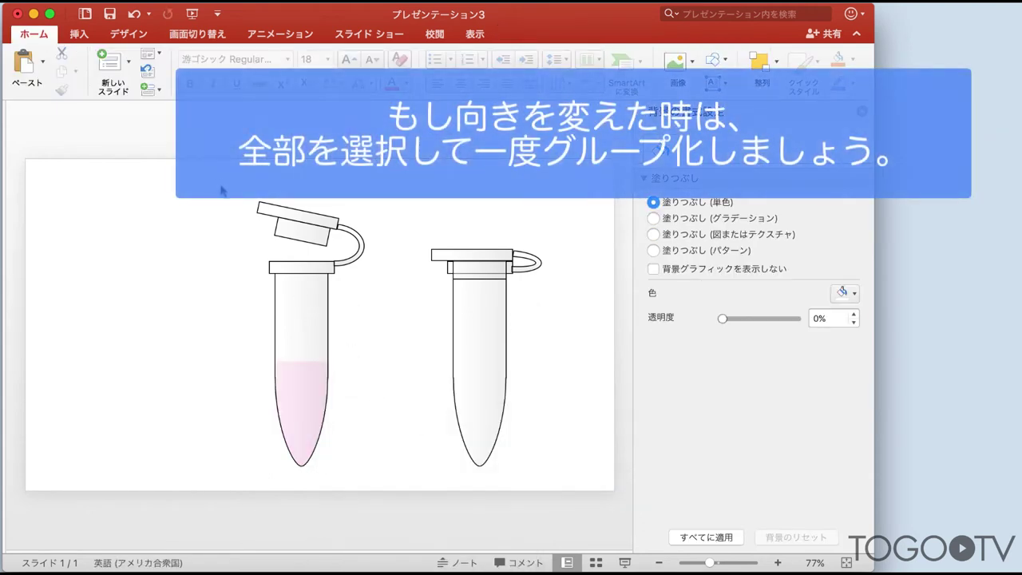
Step: Group all pieces of the left tube into one object
drag(222, 190, 396, 483)
right_click(298, 342)
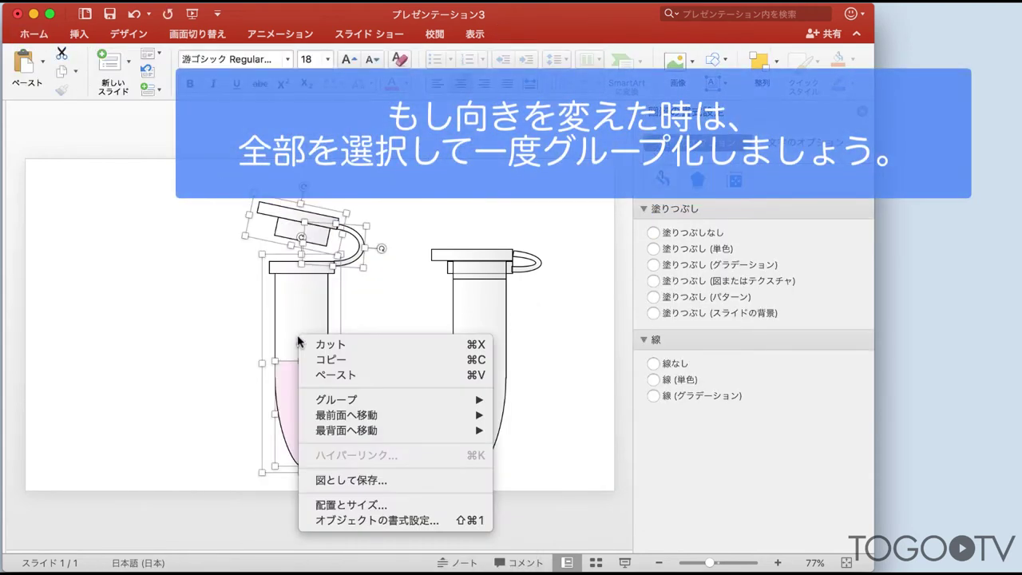
click(529, 402)
Step: Duplicate the grouped tube, place the copy to its left, and flip it horizontally
right_click(317, 330)
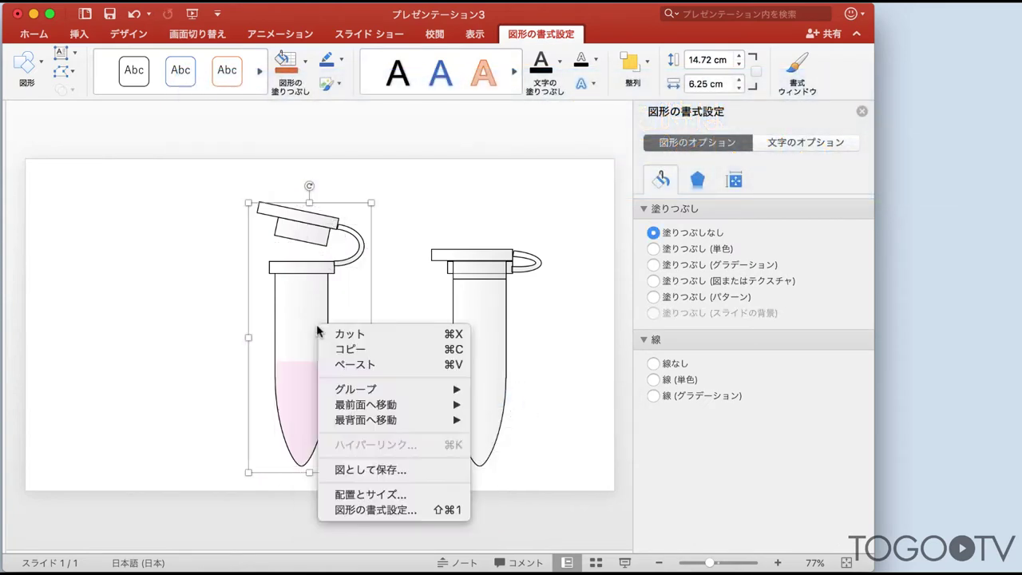
click(308, 292)
right_click(308, 292)
right_click(127, 290)
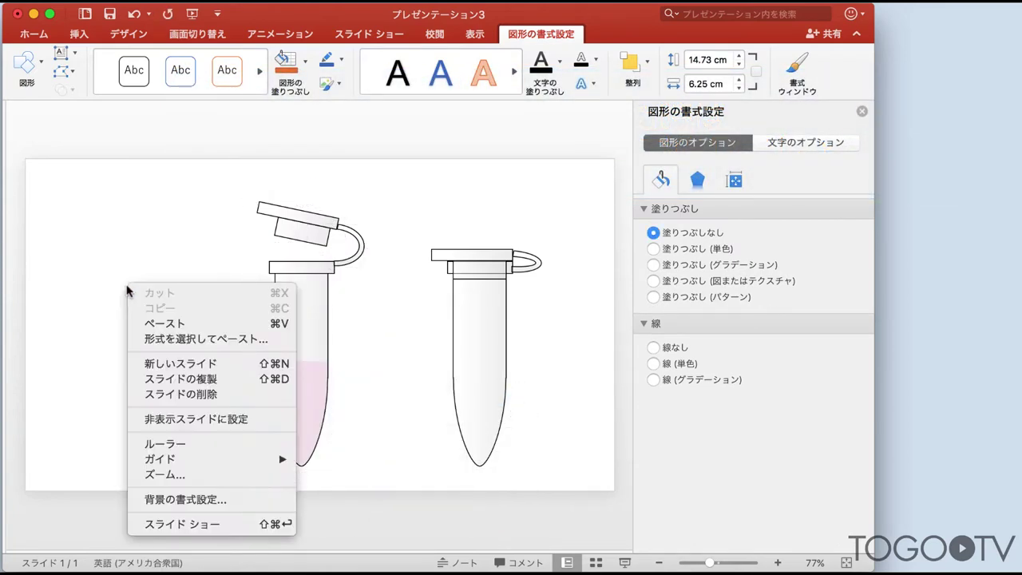
click(165, 323)
drag(289, 306, 123, 298)
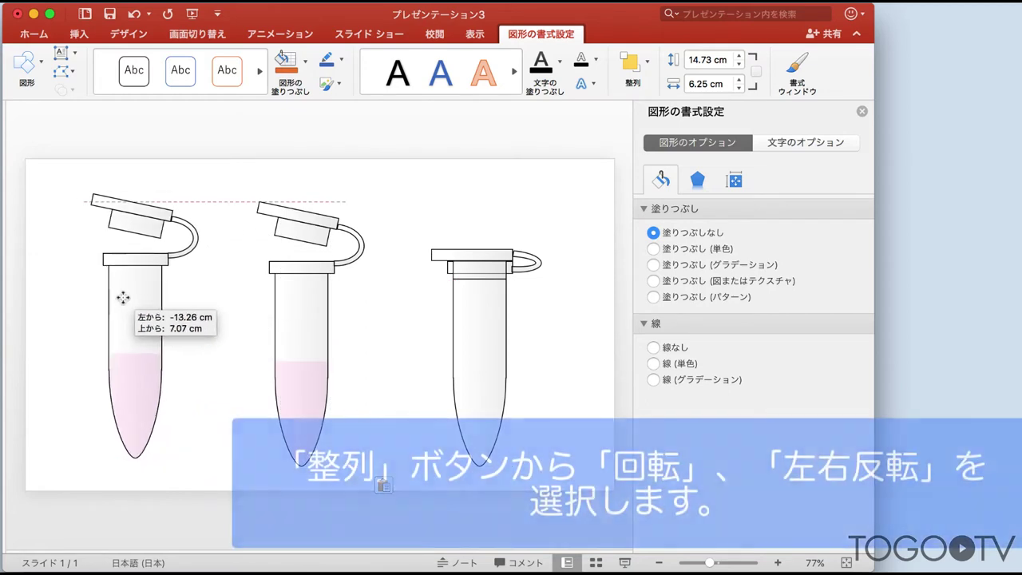
click(648, 64)
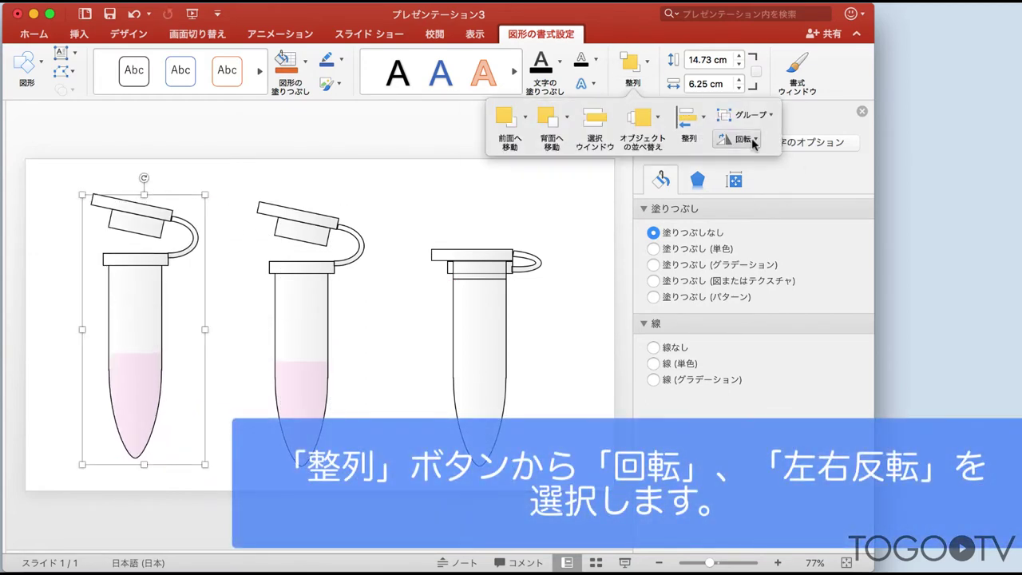
click(752, 141)
click(762, 221)
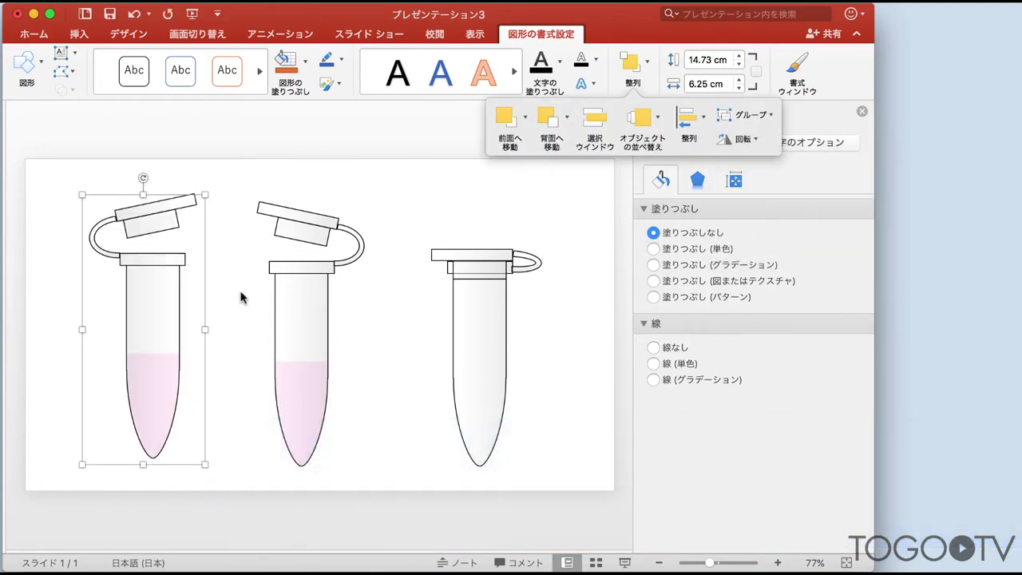
click(241, 297)
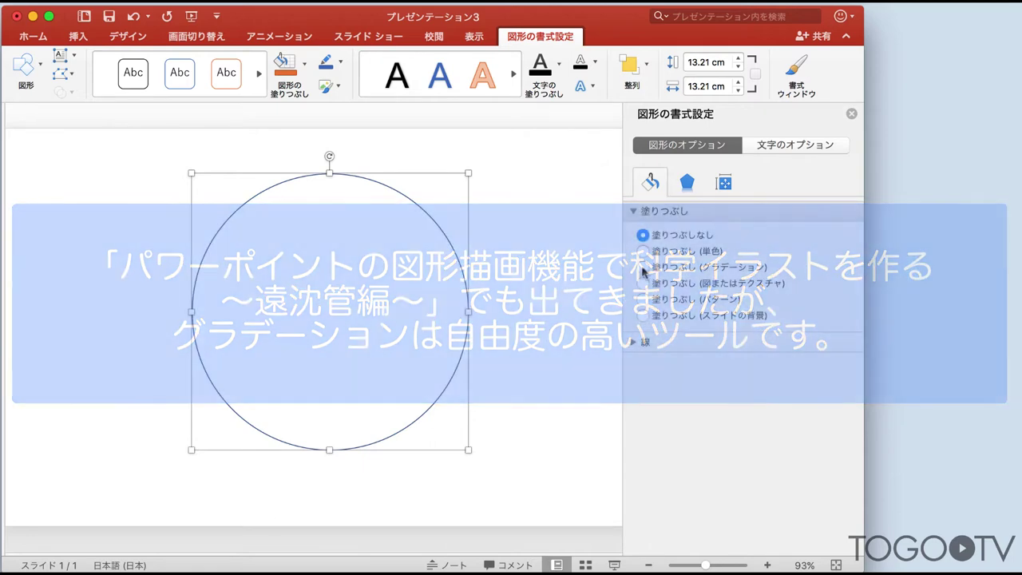
Step: Give the circle a gradient fill, settling on the dark-blue preset after trying other presets
click(642, 268)
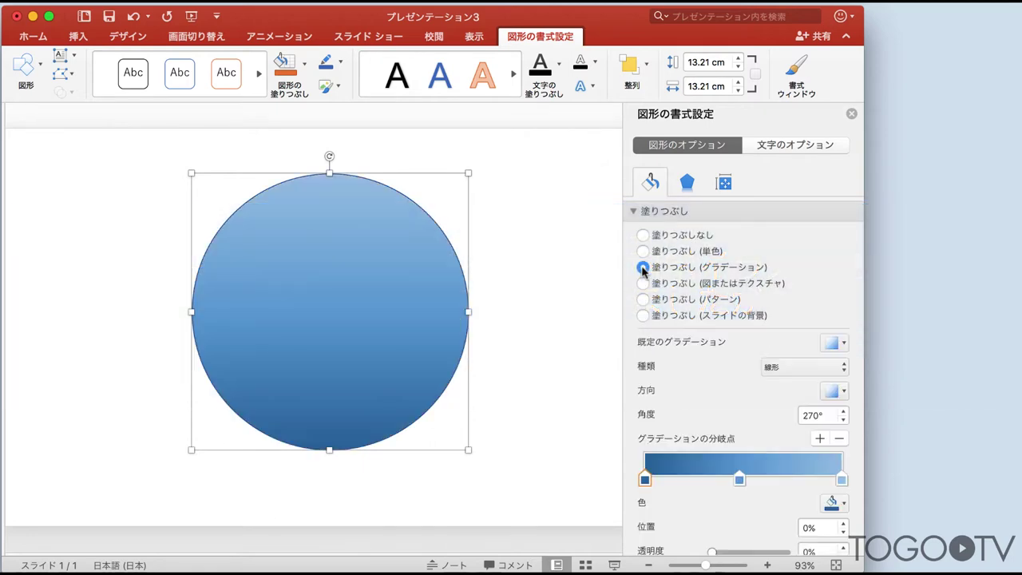
click(840, 343)
click(837, 369)
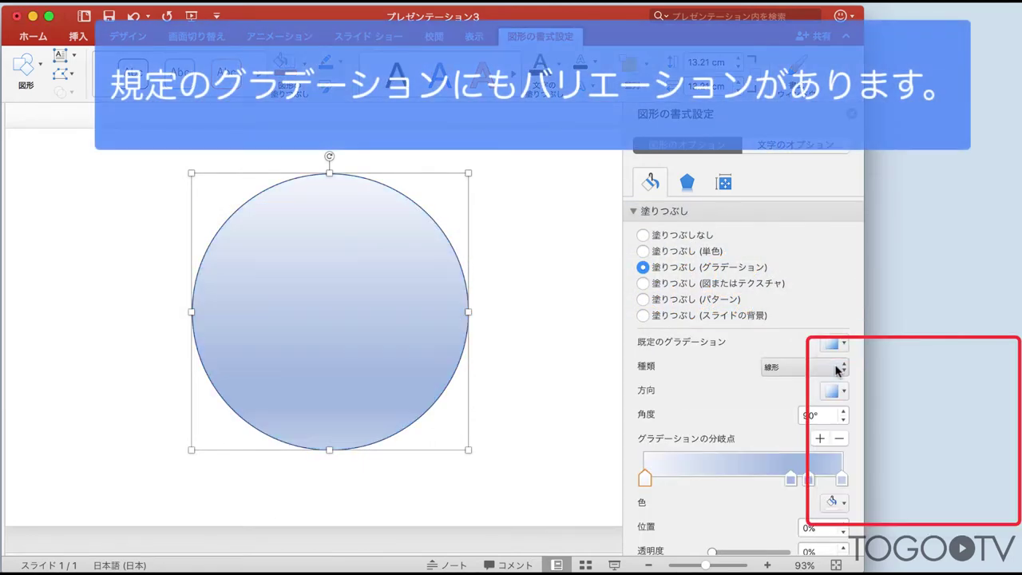
click(841, 344)
click(838, 414)
click(840, 344)
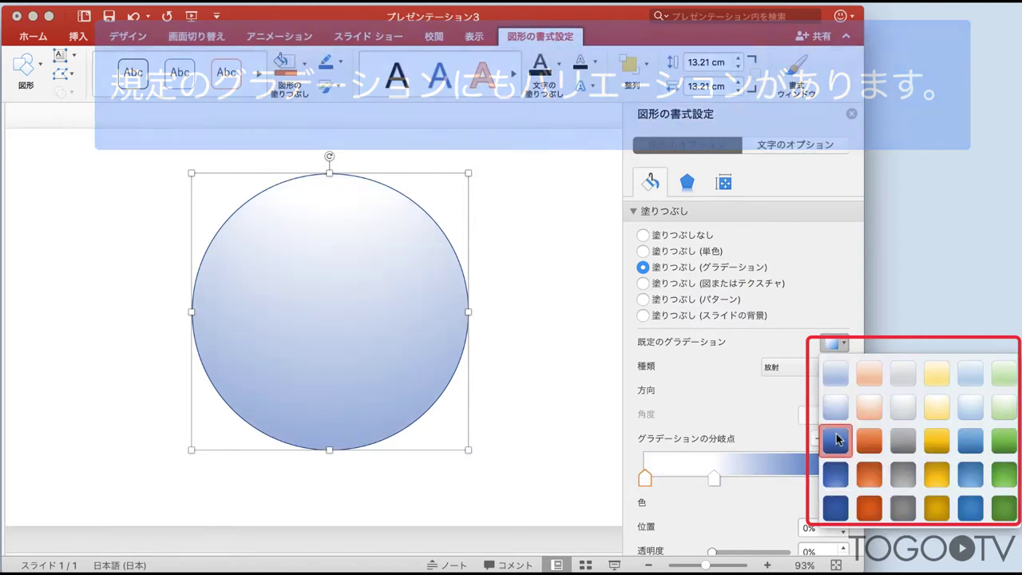
click(835, 439)
click(844, 345)
Step: Try the blue gradient as a centred radial, then a centred rectangular, before returning it to linear
click(870, 313)
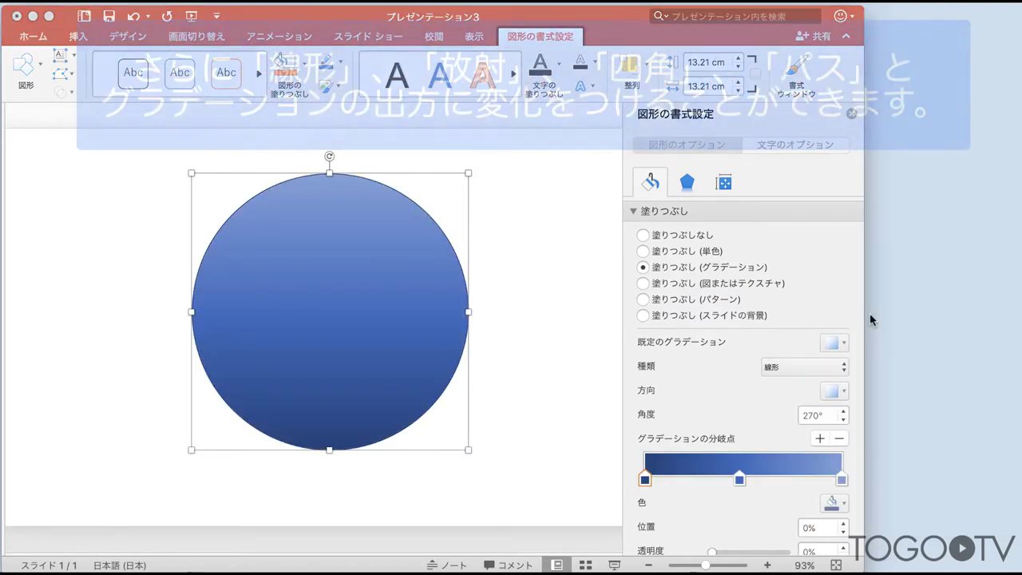
scroll(770, 383, down, 2)
scroll(771, 388, down, 1)
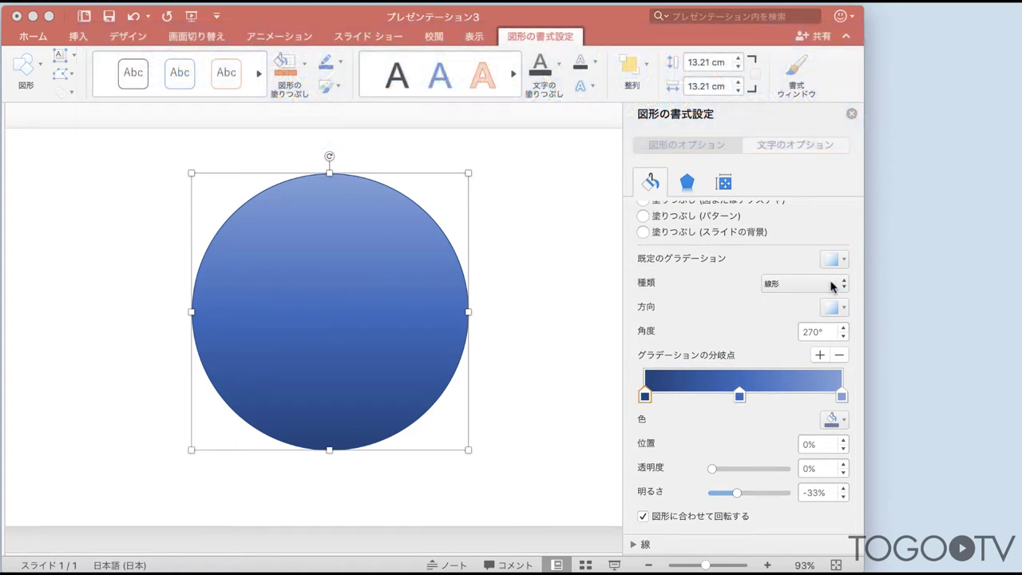
click(838, 298)
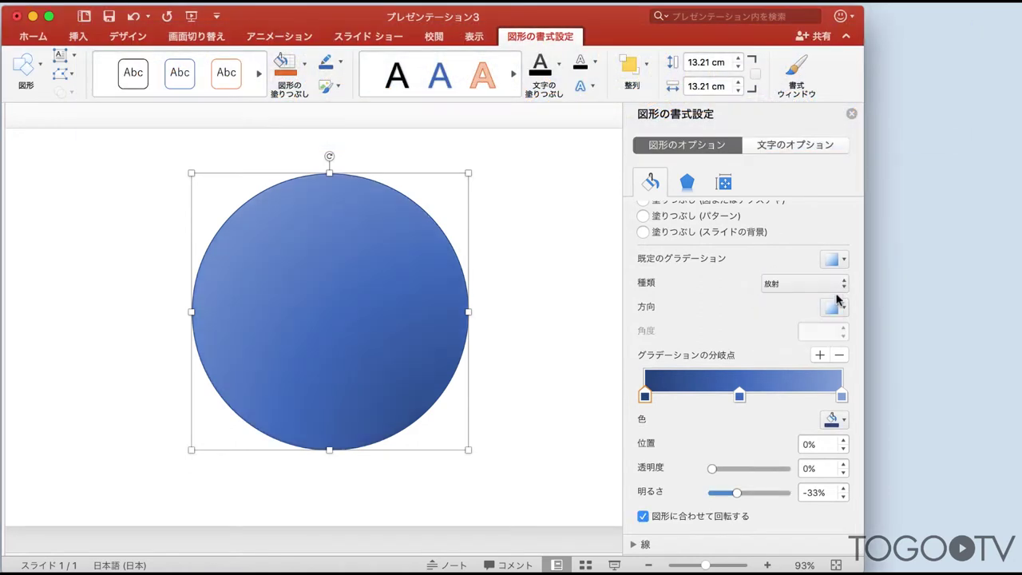
click(838, 308)
click(903, 341)
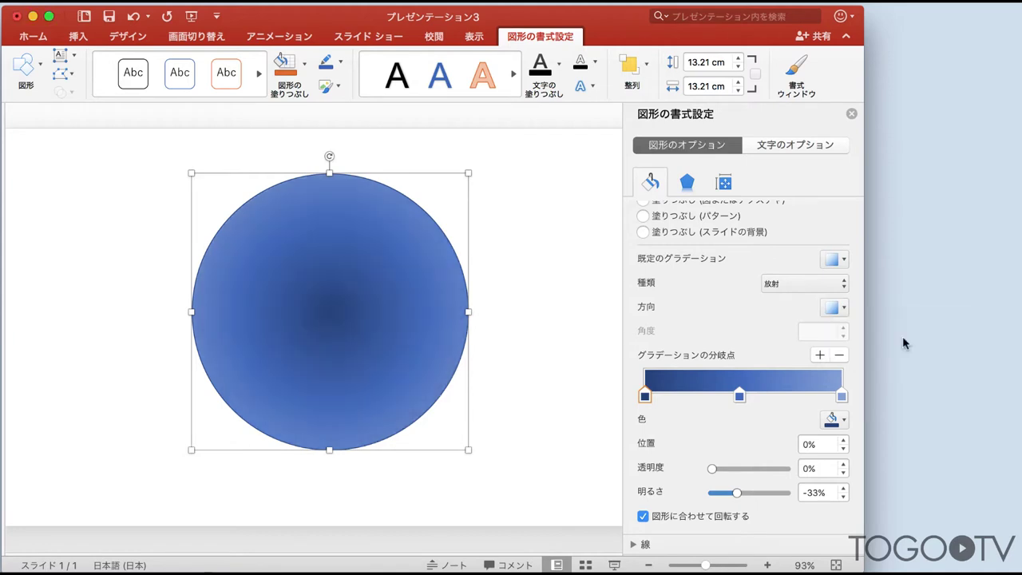
click(827, 298)
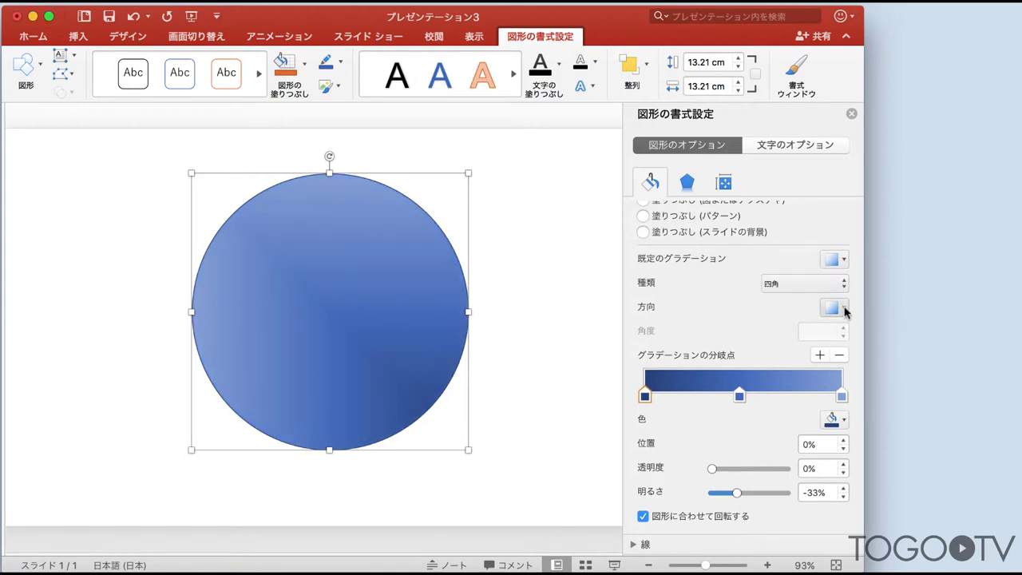
click(845, 310)
click(901, 341)
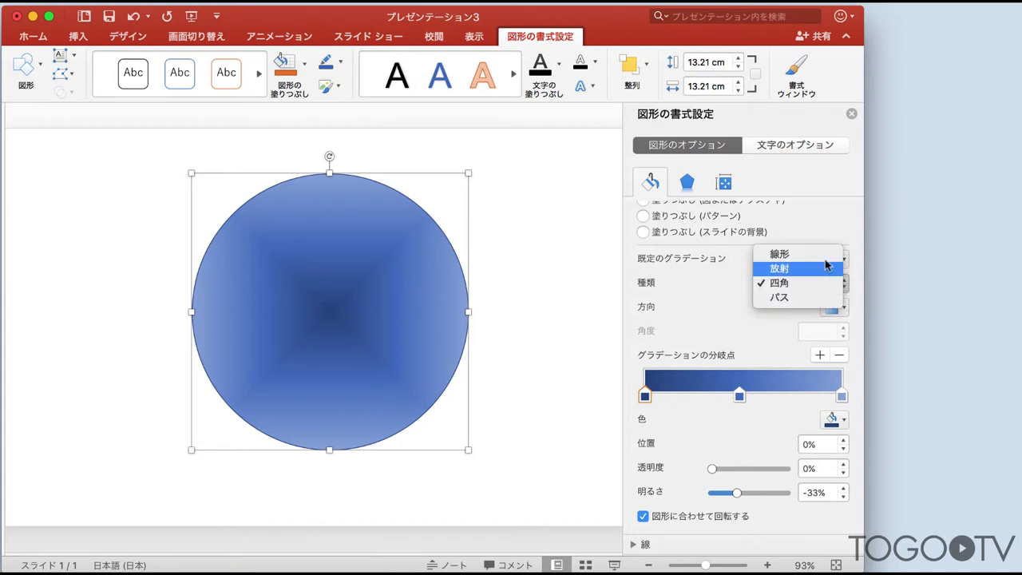
click(822, 254)
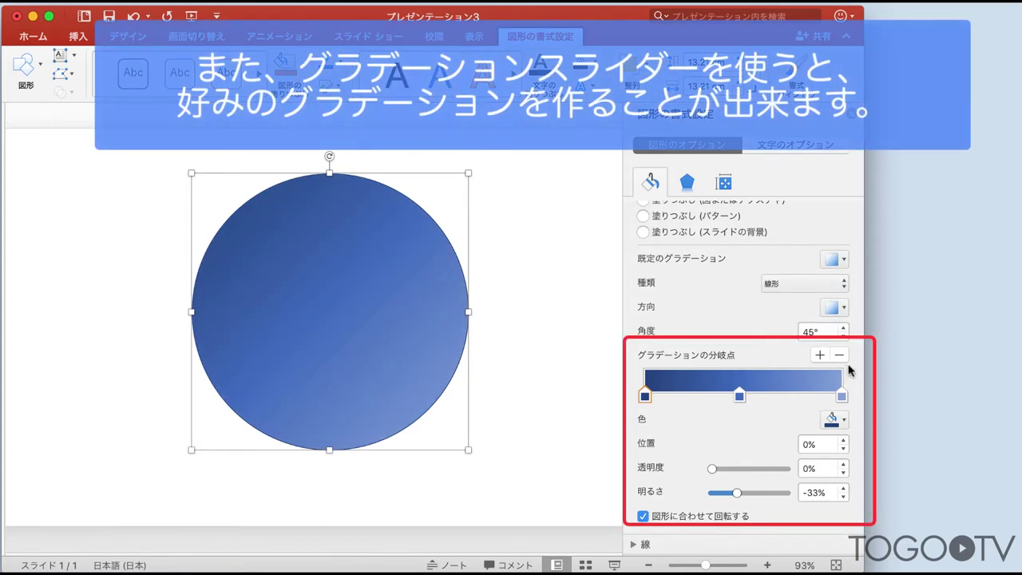
Step: Add an orange gradient stop and move it to 31%, testing transparency before reverting
click(692, 393)
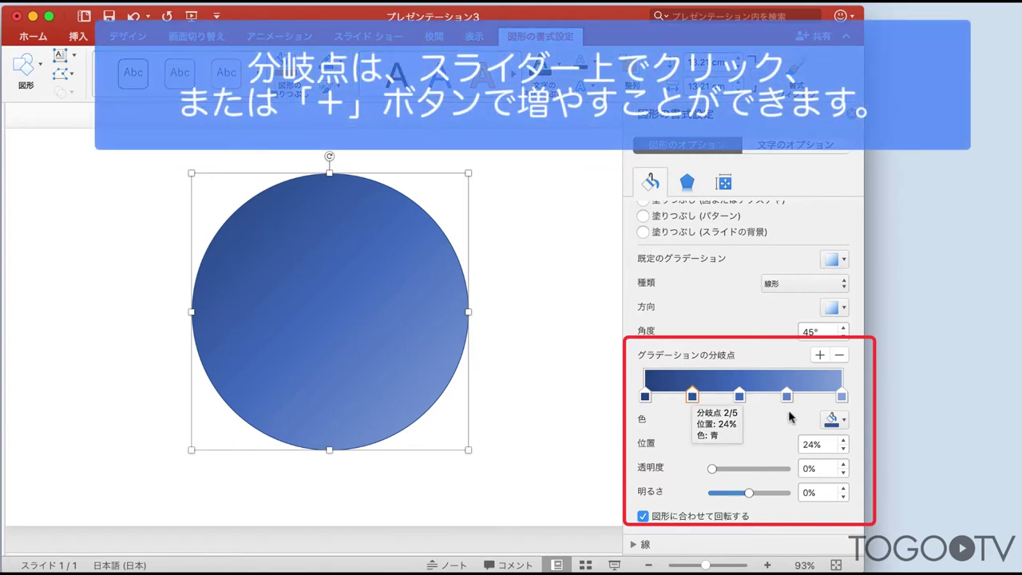
click(834, 419)
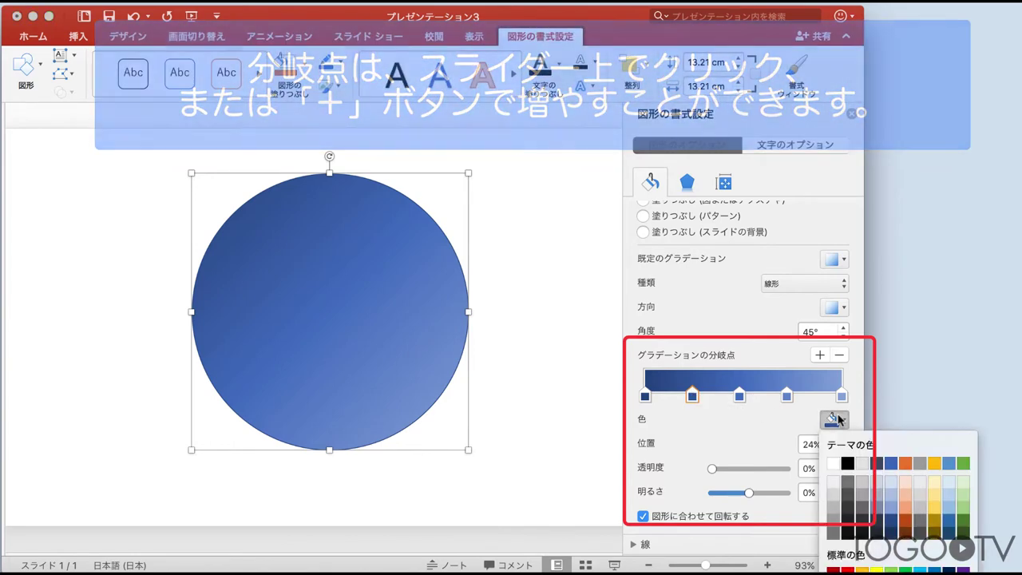
click(905, 463)
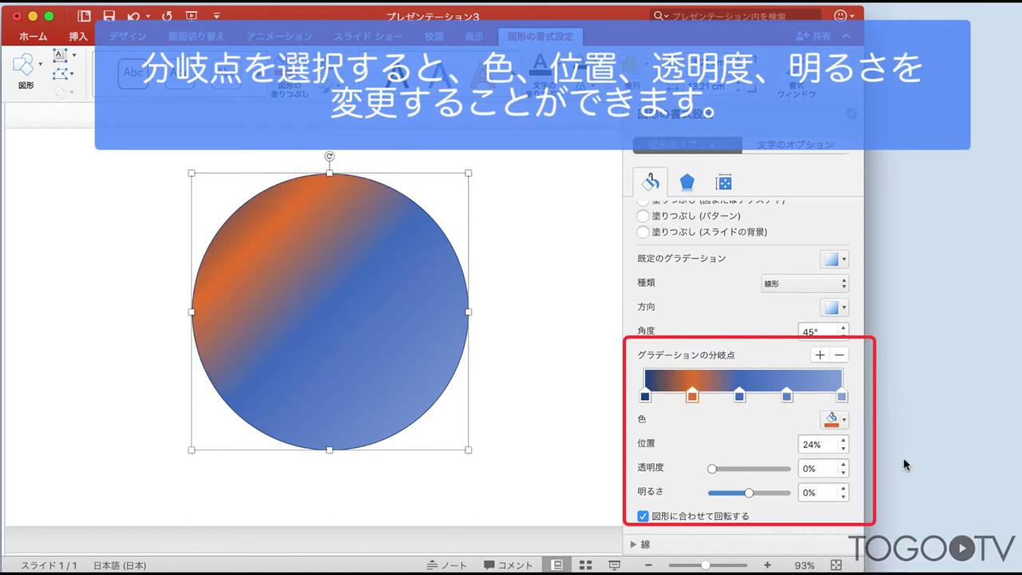
click(842, 440)
click(842, 440)
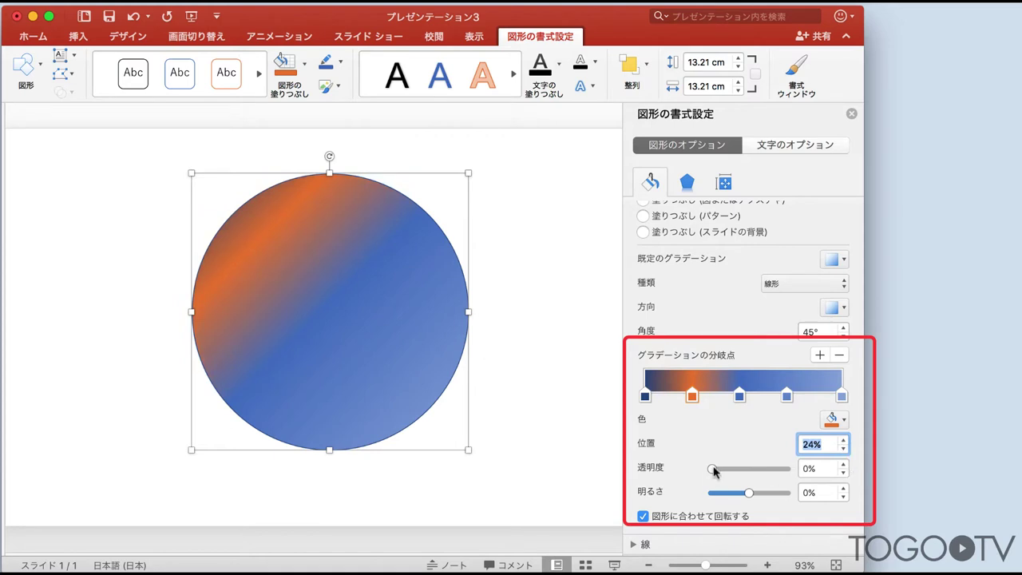
mouse_move(712, 469)
mouse_down()
mouse_move(759, 468)
mouse_move(716, 479)
mouse_move(700, 539)
mouse_up()
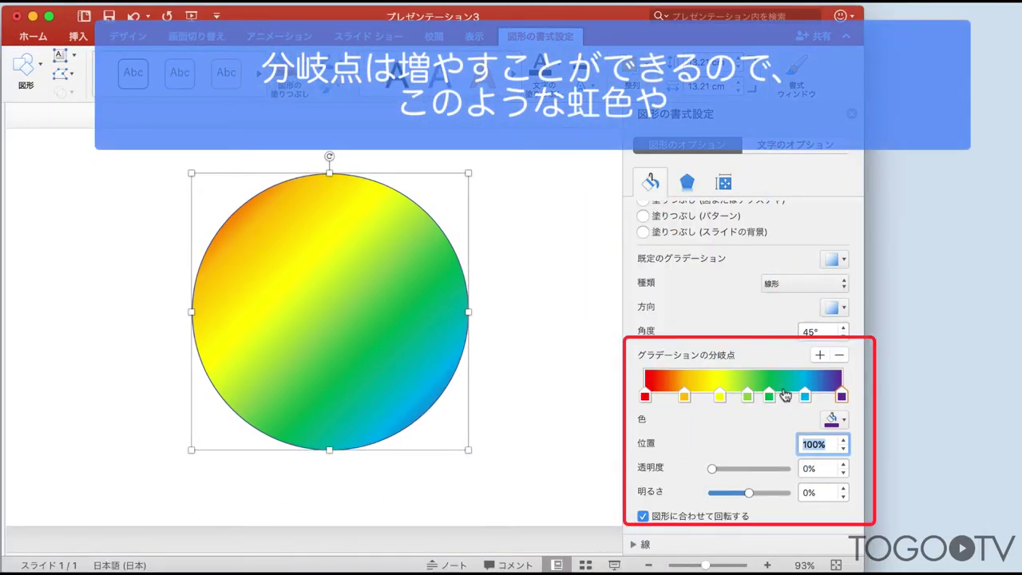
Step: Switch the circle's gradient to radial, radiating from the centre
click(831, 294)
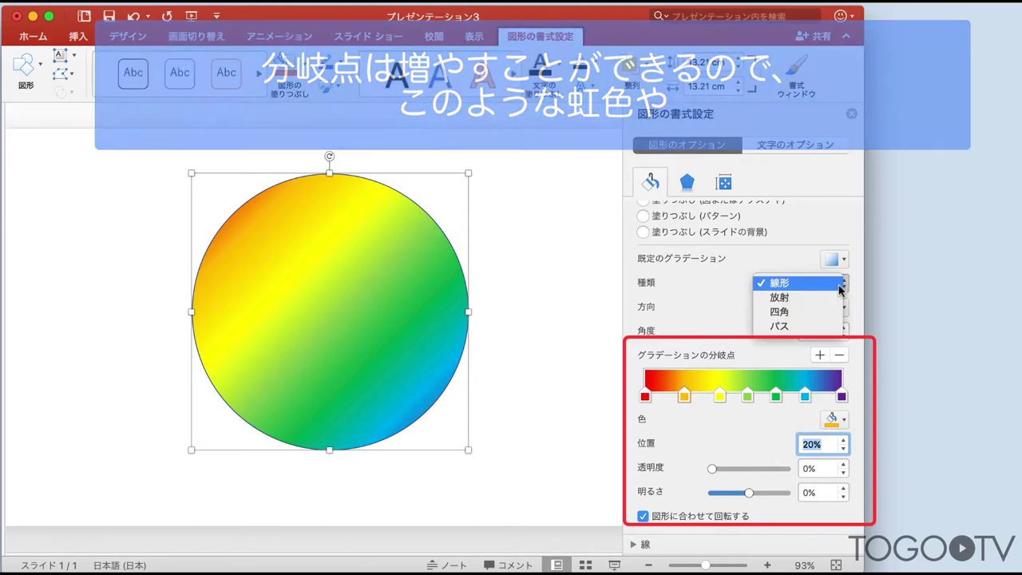
click(835, 298)
click(834, 306)
click(905, 344)
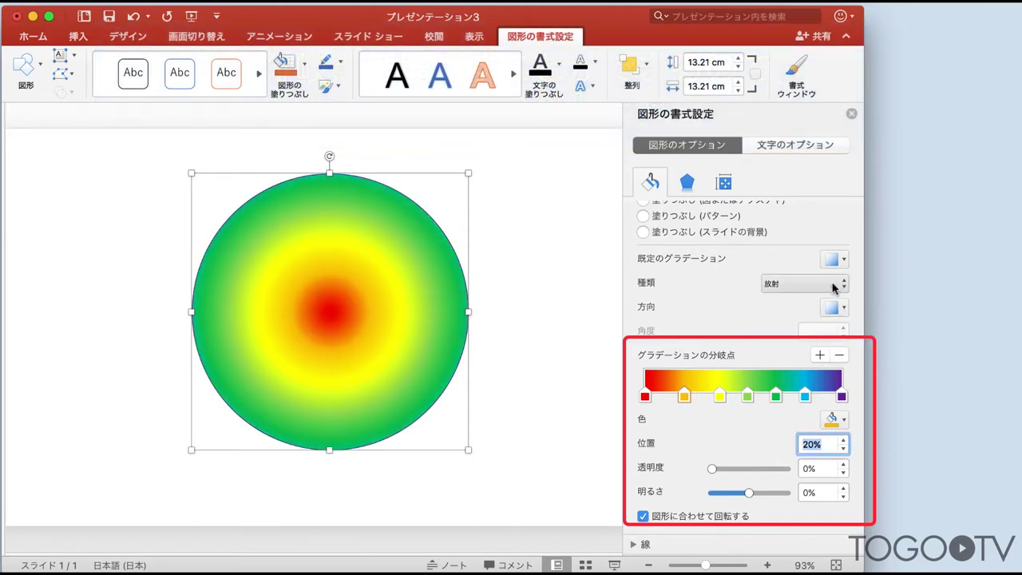
Step: Return to a linear gradient running vertically, then angle it to 210°
click(833, 287)
click(830, 265)
click(831, 307)
click(860, 341)
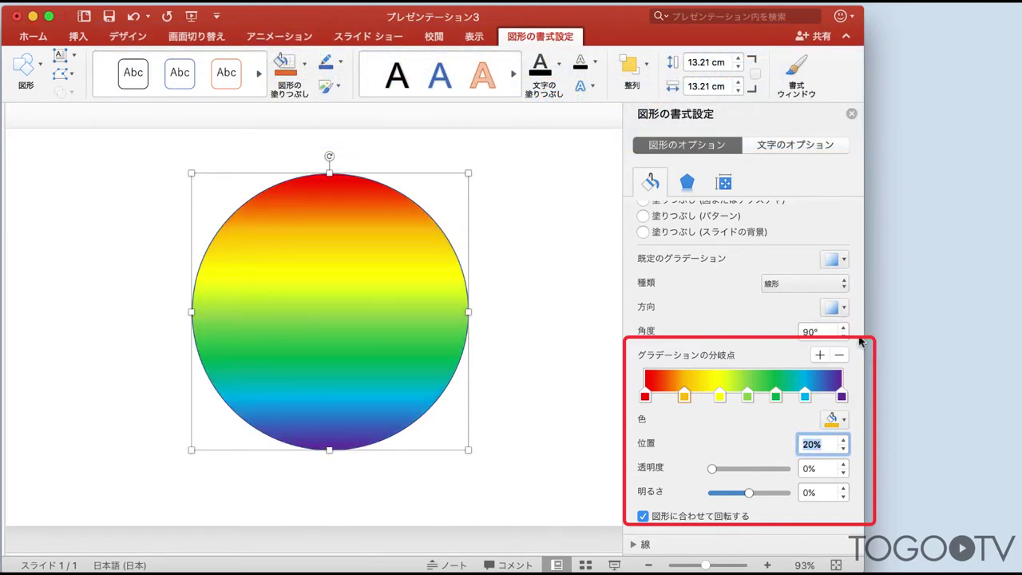
click(844, 328)
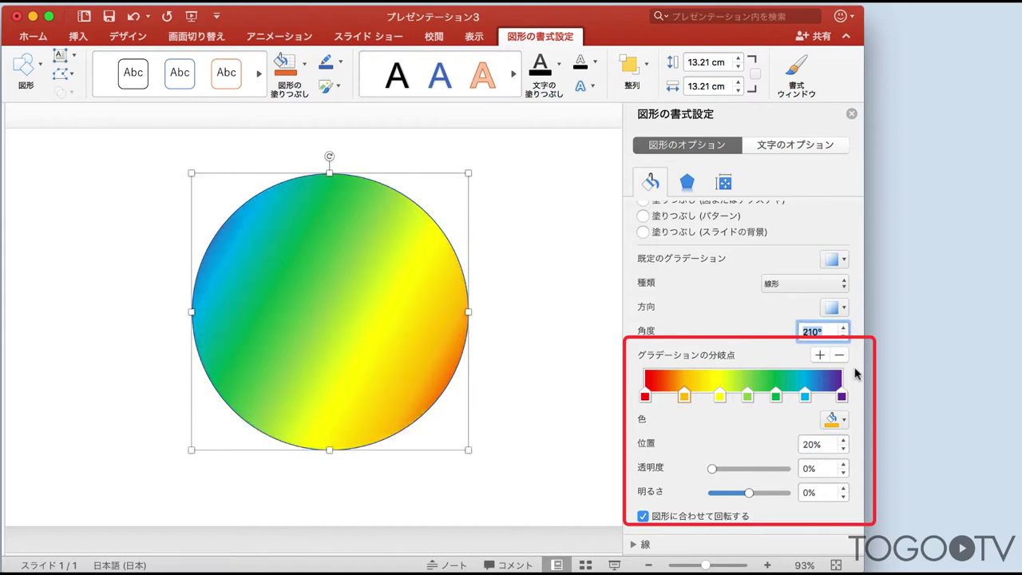
Step: Change the gradient to rectangular with square stripes centred in the circle
click(832, 311)
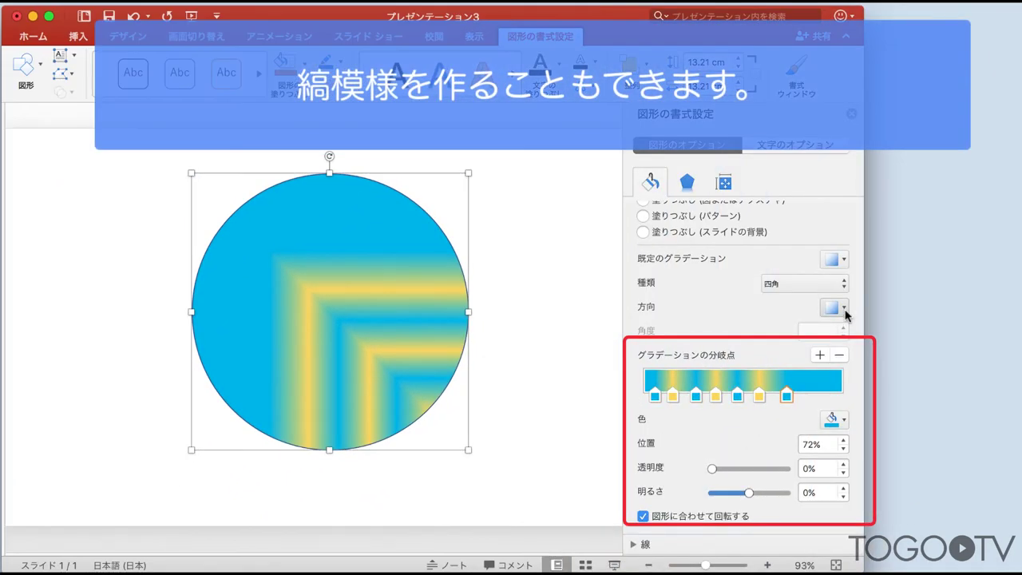
click(844, 309)
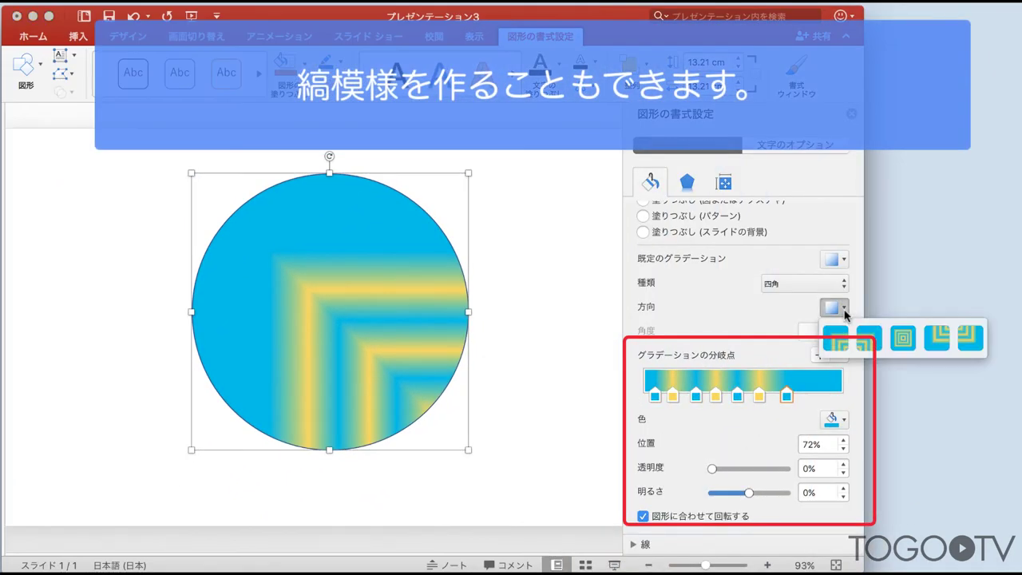
click(903, 338)
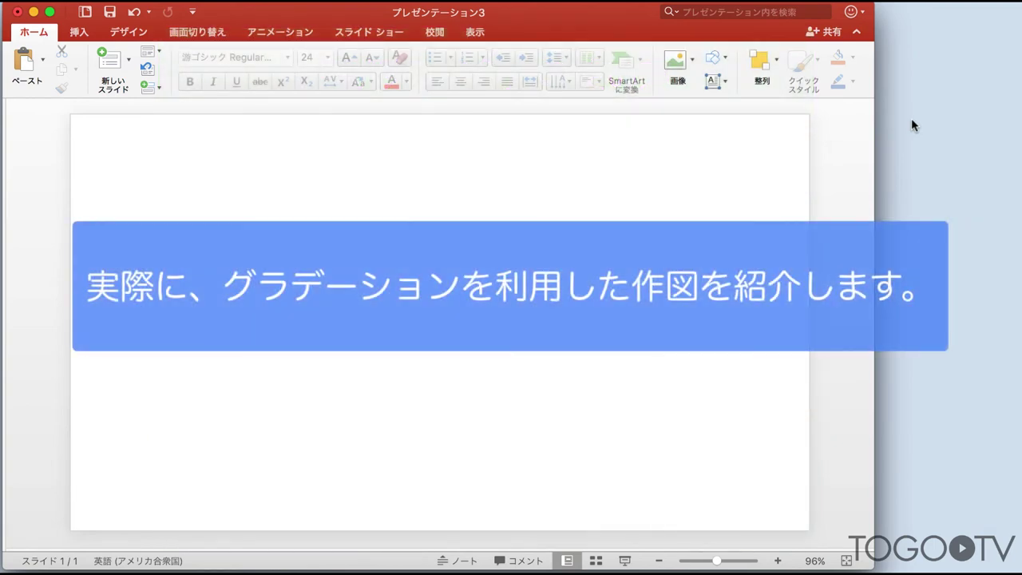
Step: Draw an ellipse with no fill and a black outline, and make it the default shape
click(767, 272)
drag(355, 311, 534, 373)
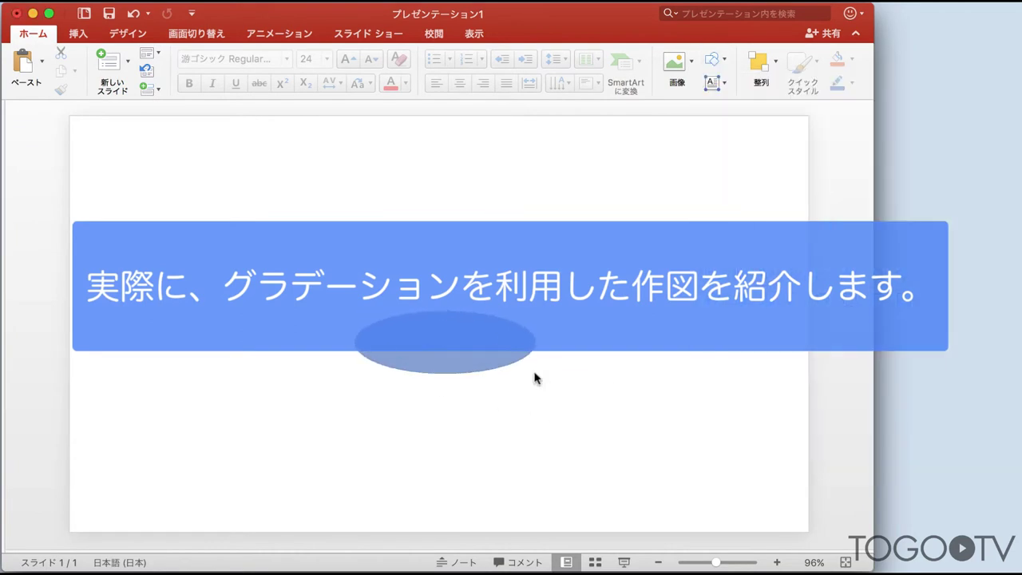
double_click(495, 349)
click(656, 209)
click(653, 232)
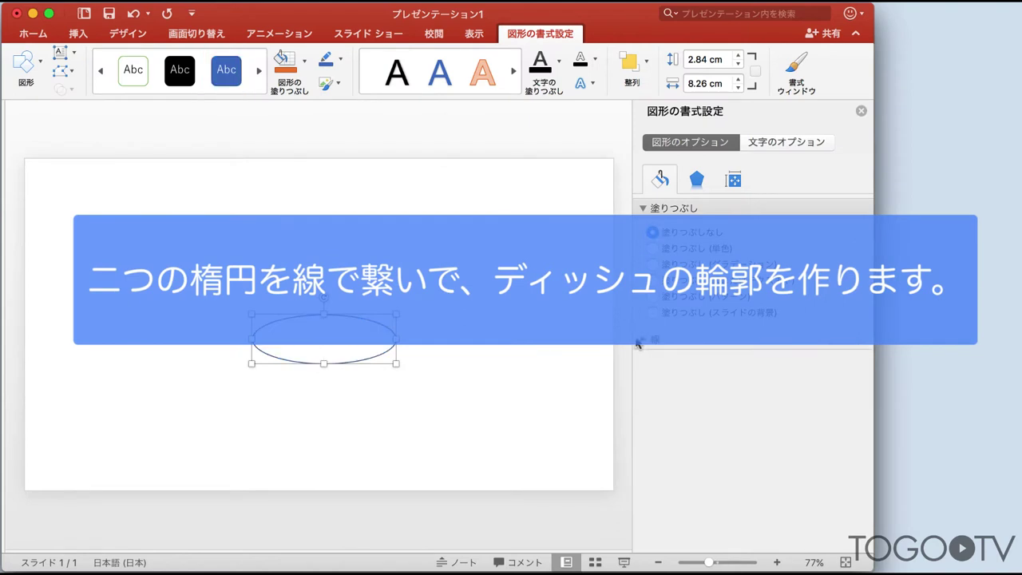
click(644, 338)
click(844, 422)
click(857, 466)
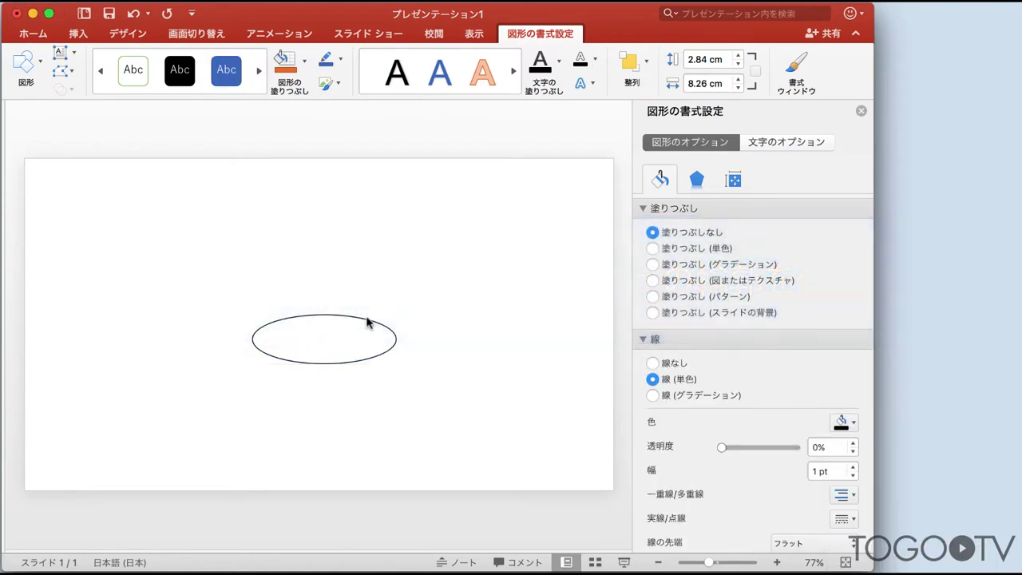
click(367, 322)
right_click(368, 322)
click(409, 566)
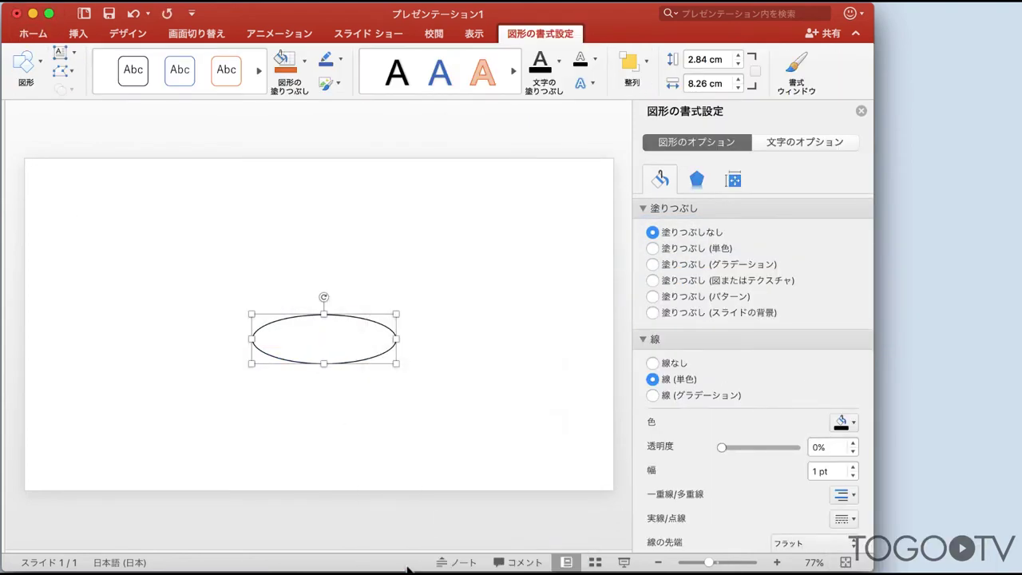
Step: Duplicate the ellipse and place the copy just below the original
right_click(338, 311)
click(358, 331)
right_click(353, 316)
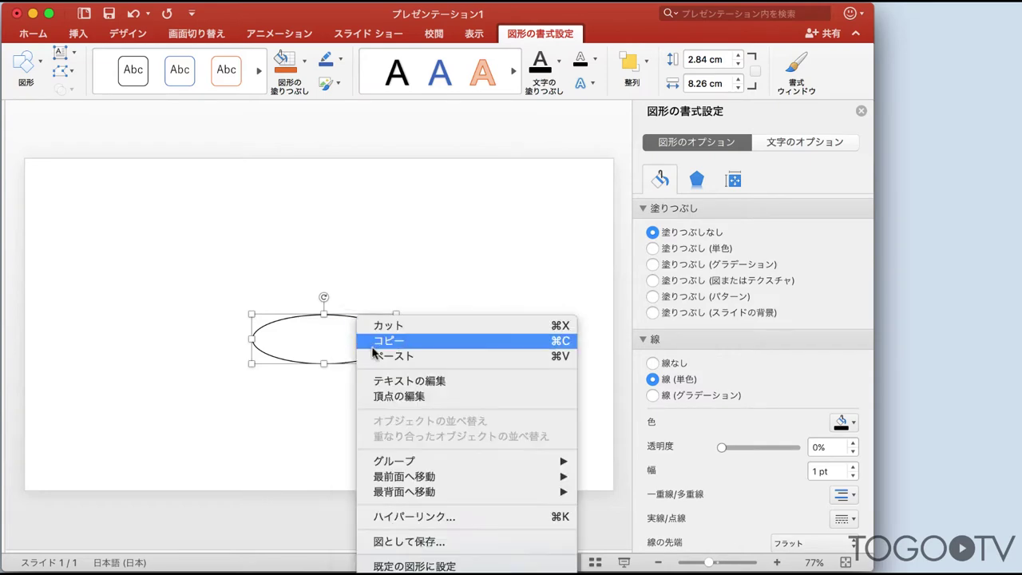
click(373, 354)
mouse_move(372, 353)
mouse_down()
mouse_move(366, 343)
mouse_move(356, 389)
mouse_up()
click(479, 321)
Step: Draw black vertical lines joining the two ellipses on both sides
click(715, 59)
click(711, 178)
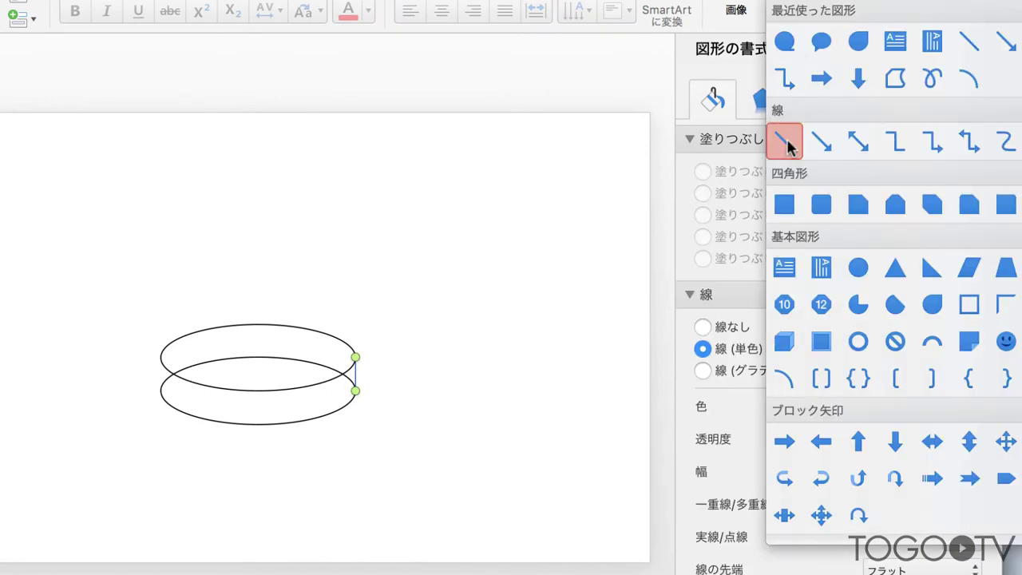
click(784, 140)
drag(160, 386, 160, 390)
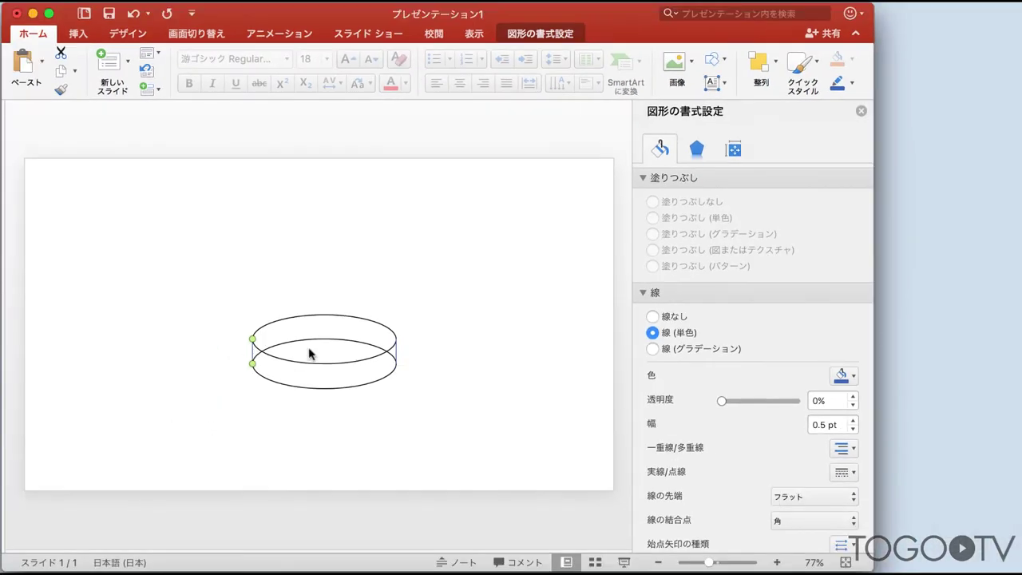
click(842, 375)
click(856, 423)
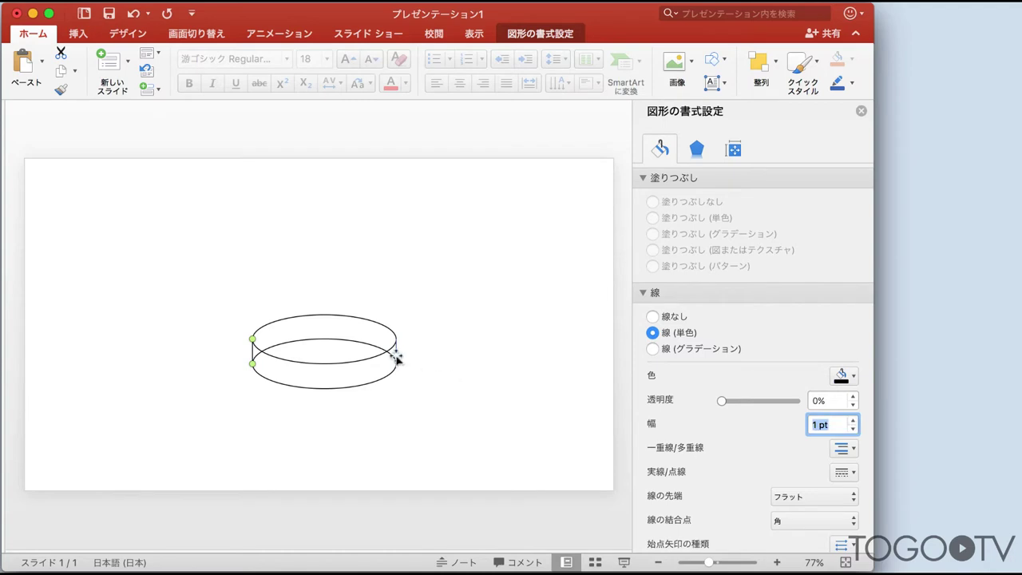
click(852, 380)
click(858, 420)
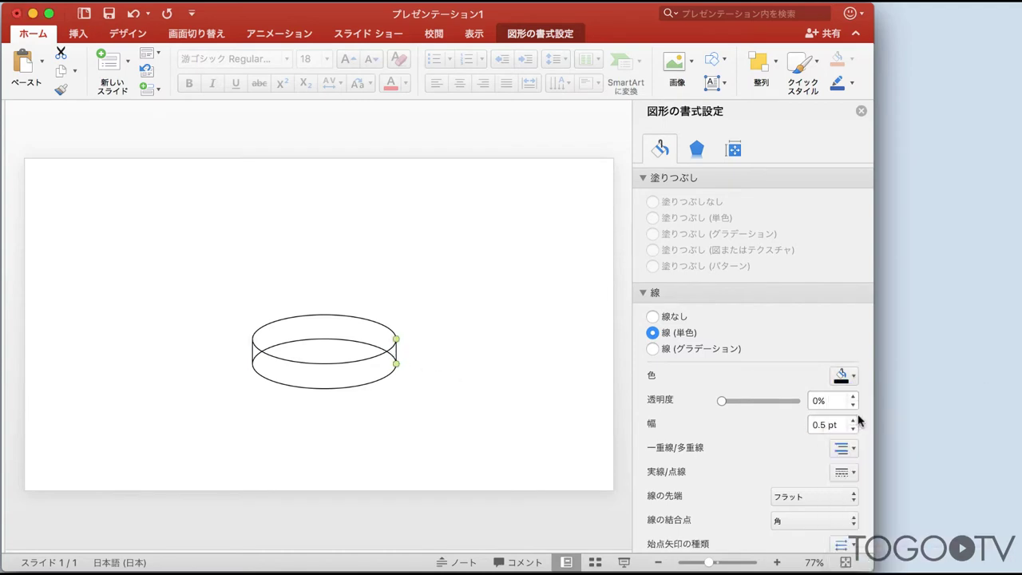
click(405, 352)
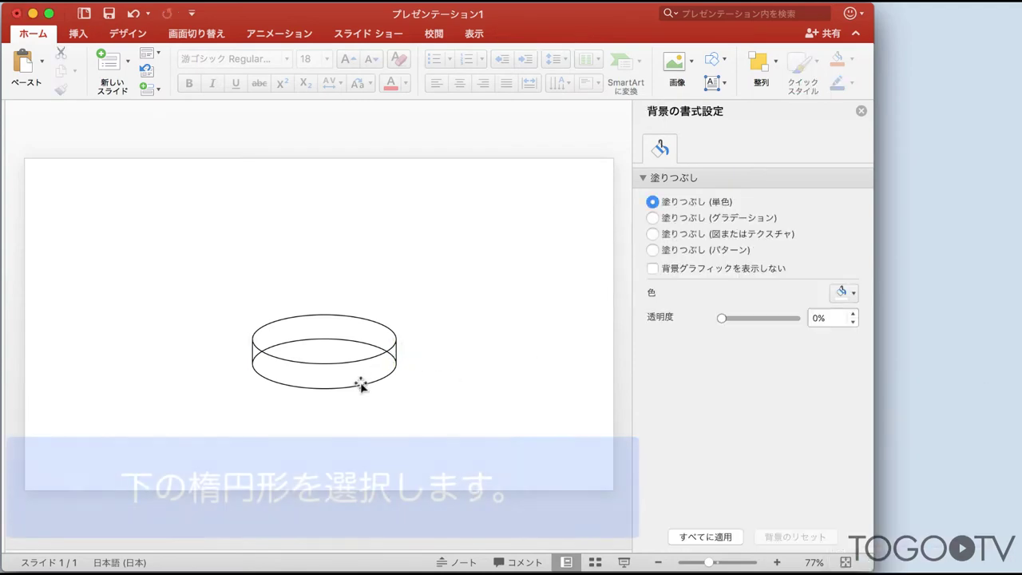
Step: Fill the lower ellipse solid pale blue at 70% transparency
click(360, 385)
click(653, 248)
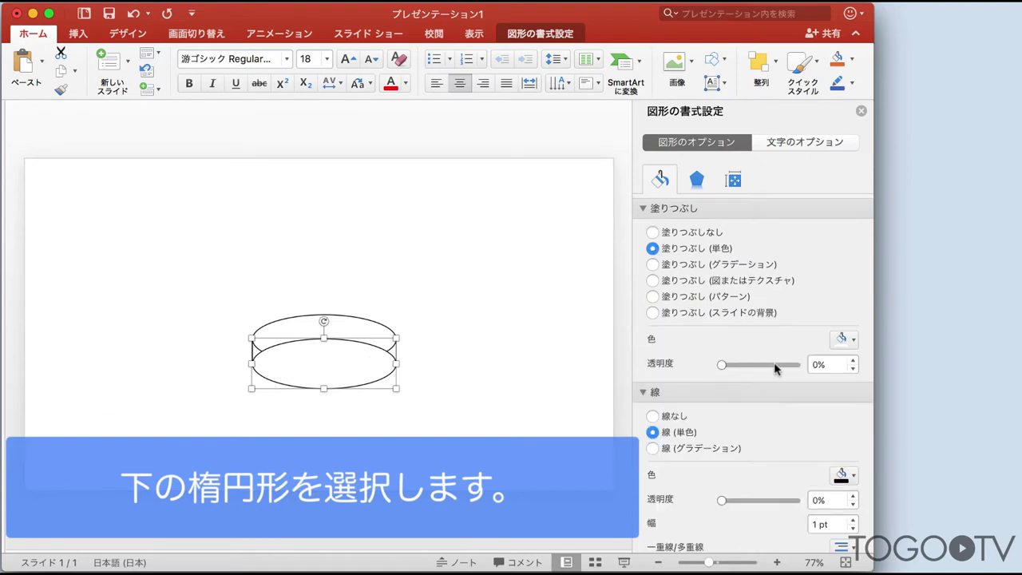
click(848, 340)
click(958, 403)
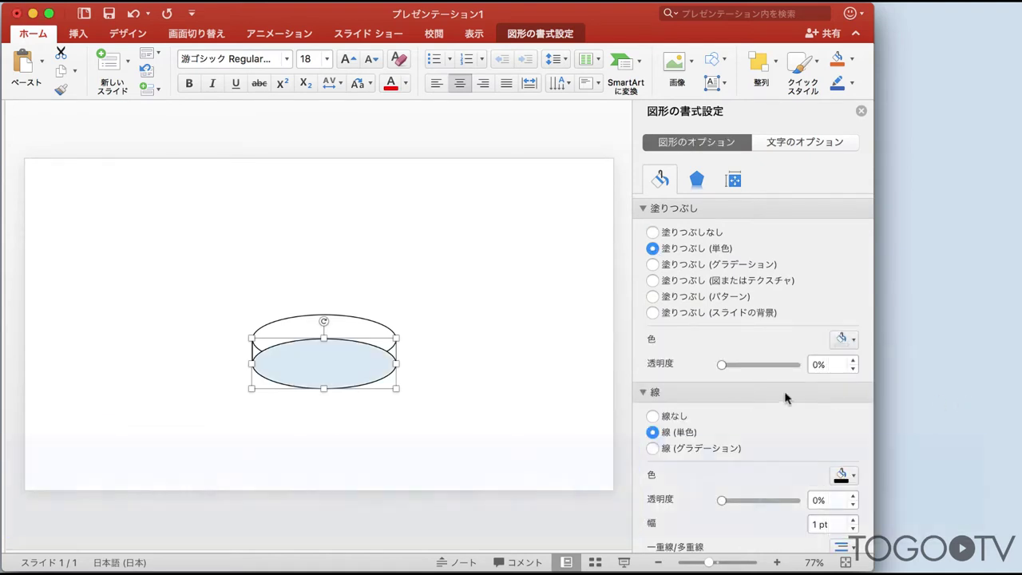
drag(721, 366, 737, 366)
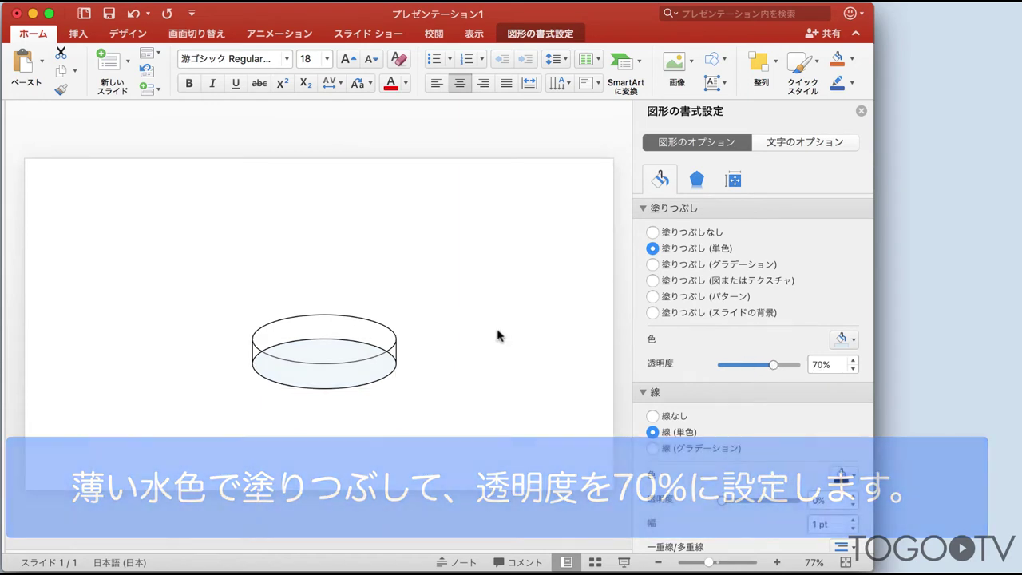
click(440, 349)
Step: Send the filled ellipse to the back and group all the dish parts together
click(327, 376)
right_click(326, 383)
mouse_move(375, 517)
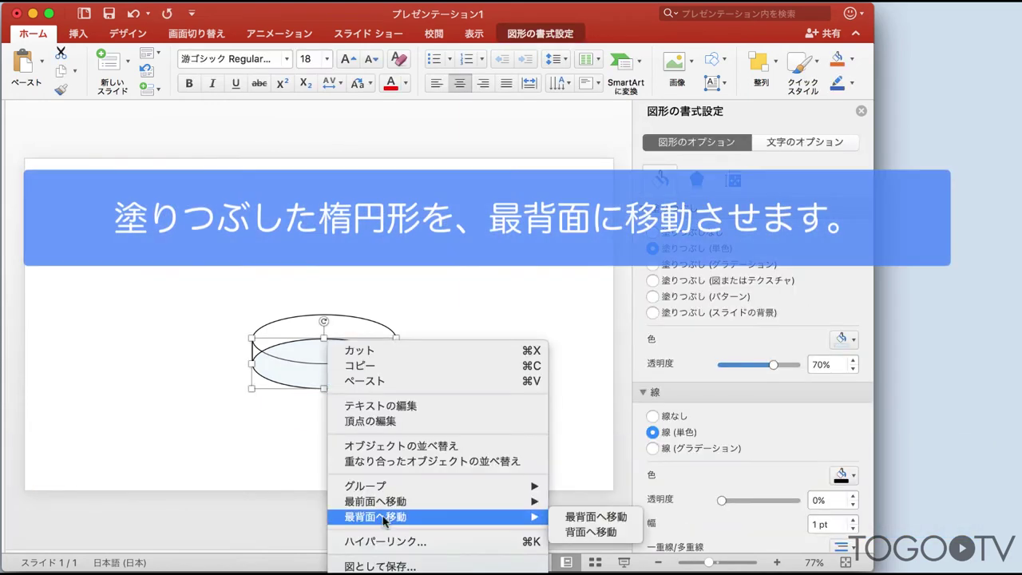
click(563, 517)
drag(222, 283, 463, 420)
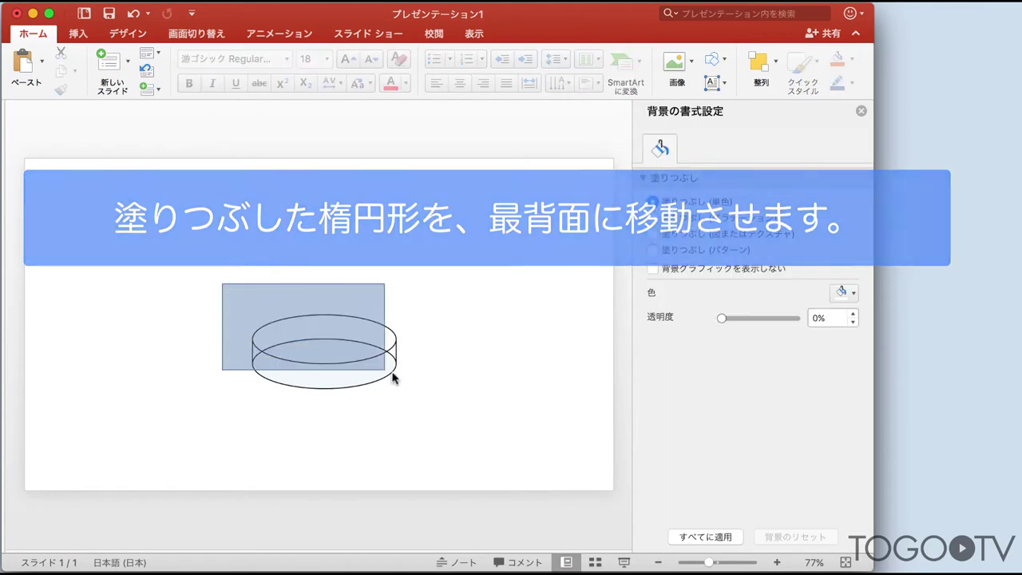
right_click(397, 383)
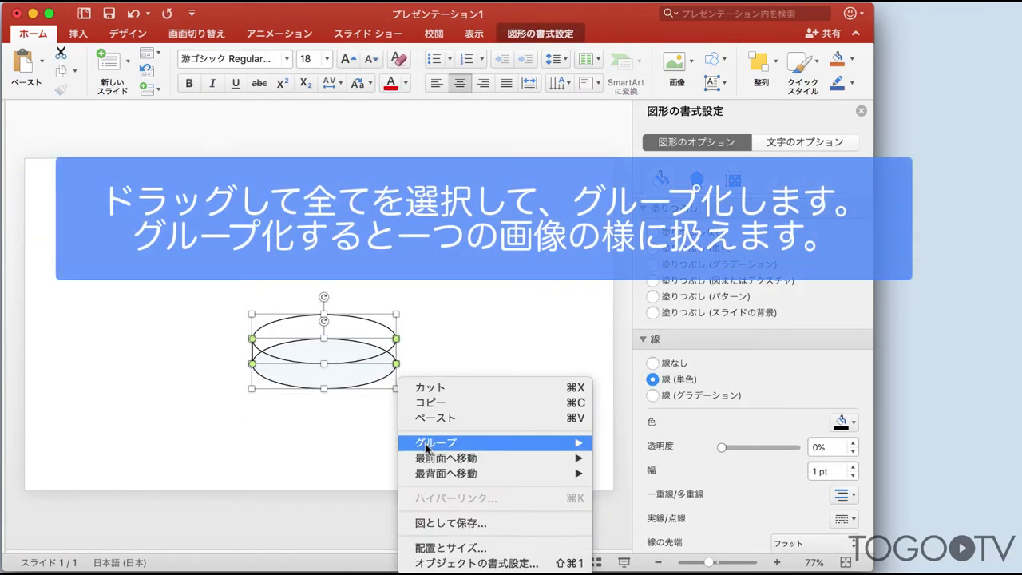
click(699, 443)
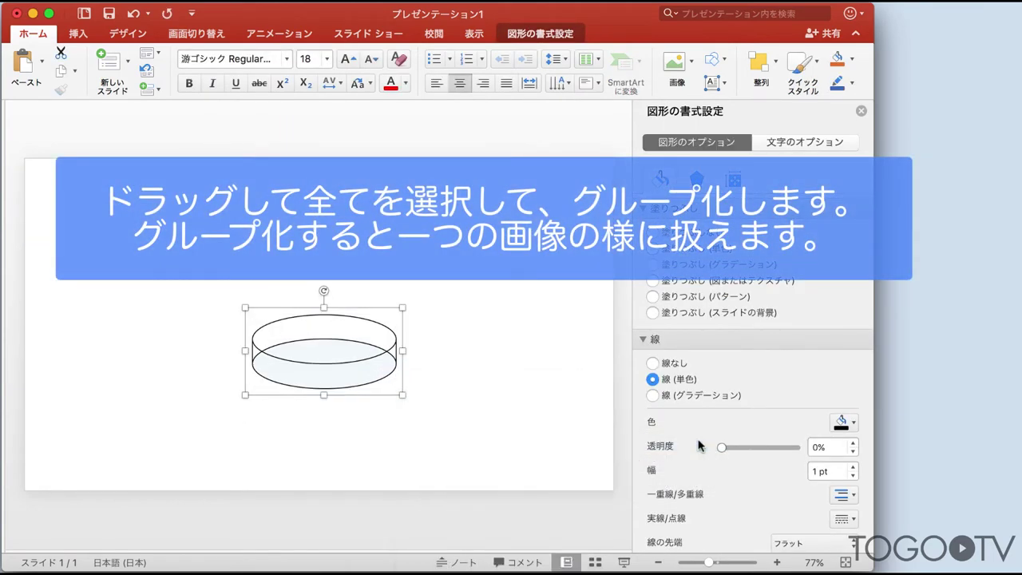
click(364, 343)
Step: Paste a copy of the grouped dish above the original and turn it upside down
right_click(366, 344)
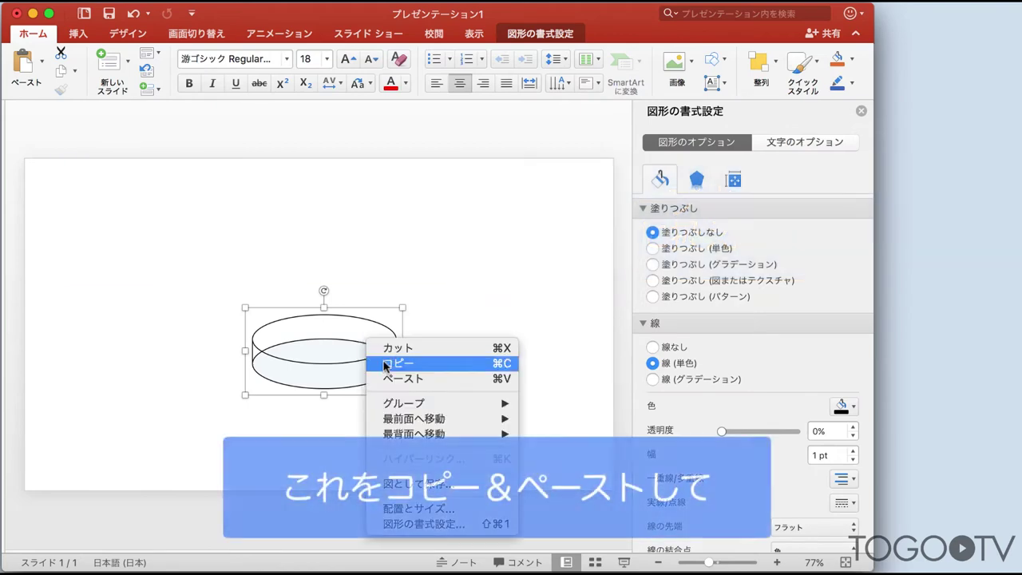
click(396, 359)
right_click(372, 335)
click(395, 371)
drag(396, 371, 395, 266)
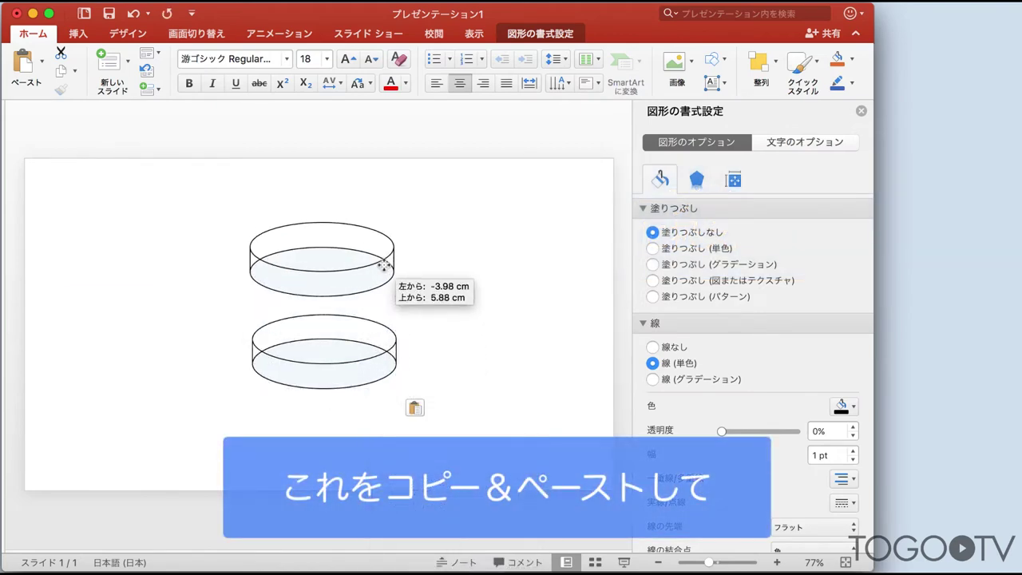
mouse_move(324, 194)
mouse_down()
mouse_move(245, 254)
mouse_move(328, 298)
mouse_move(331, 287)
mouse_up()
click(465, 274)
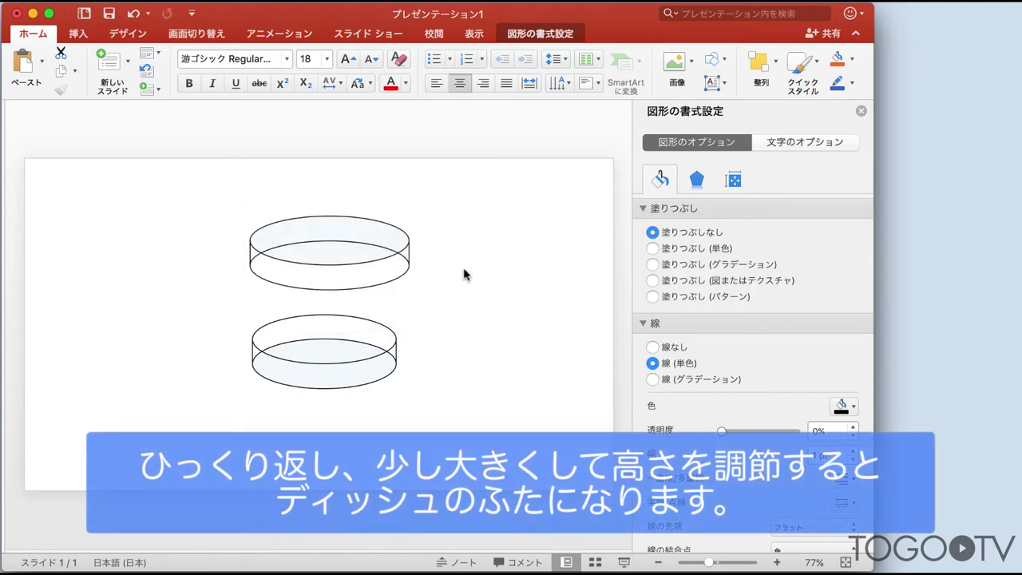
Step: Reposition the upside-down copy and tilt it at an angle like an open lid
drag(334, 207, 329, 297)
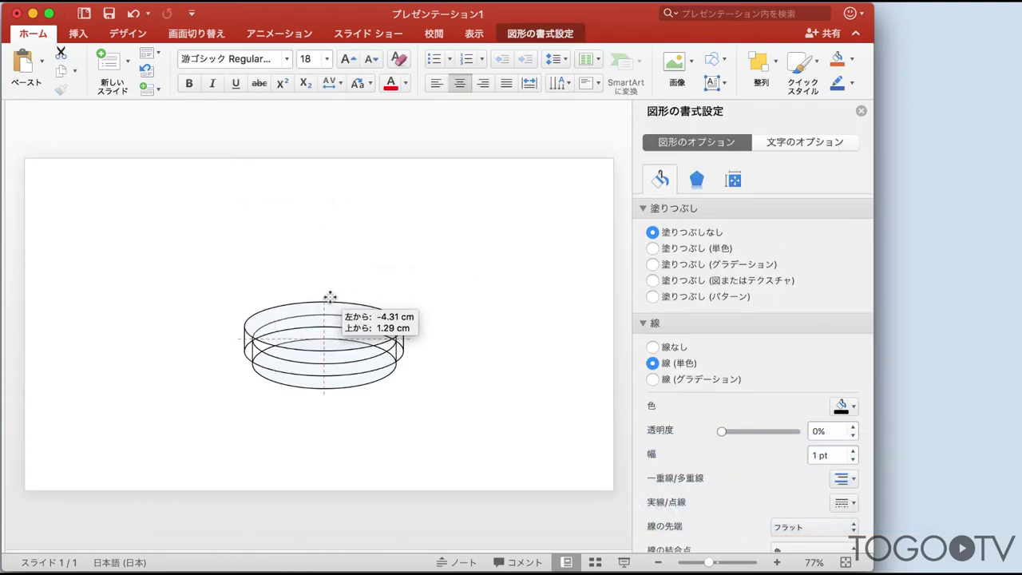
drag(352, 304, 341, 202)
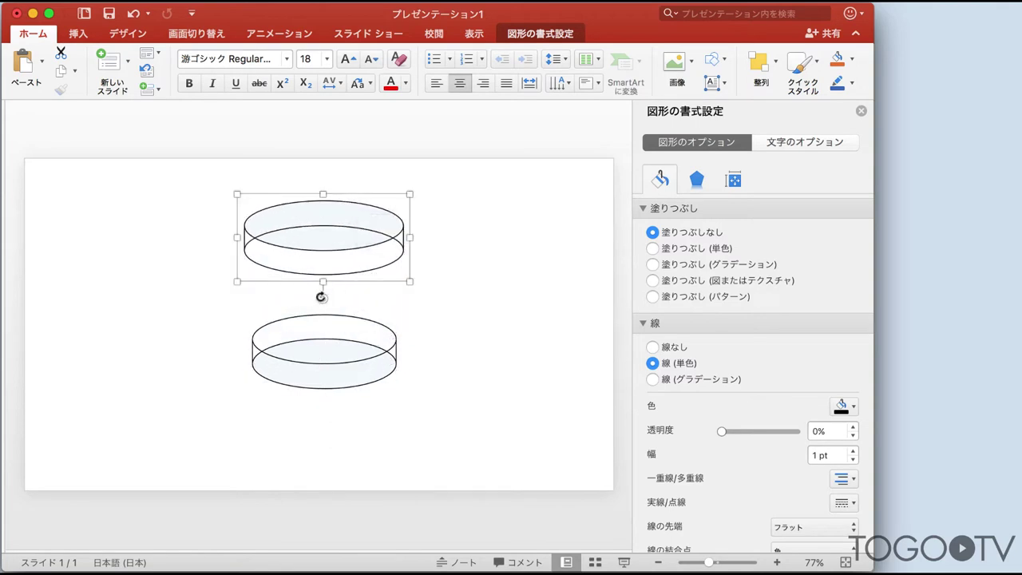
mouse_move(321, 297)
mouse_down()
mouse_move(356, 292)
mouse_move(346, 246)
mouse_up()
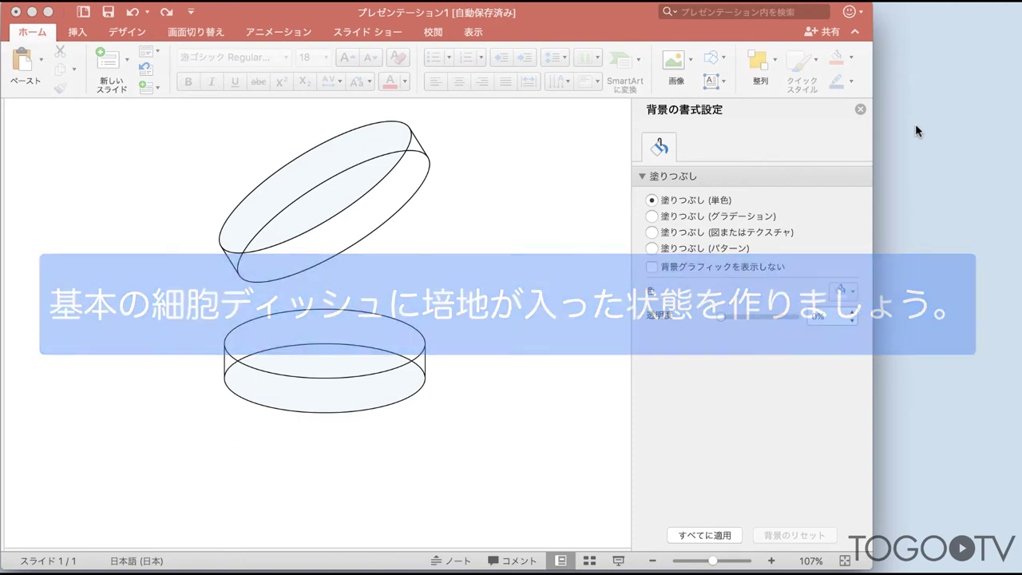
Step: Ungroup the lower dish and give its bottom ellipse a radial gradient fill
click(718, 219)
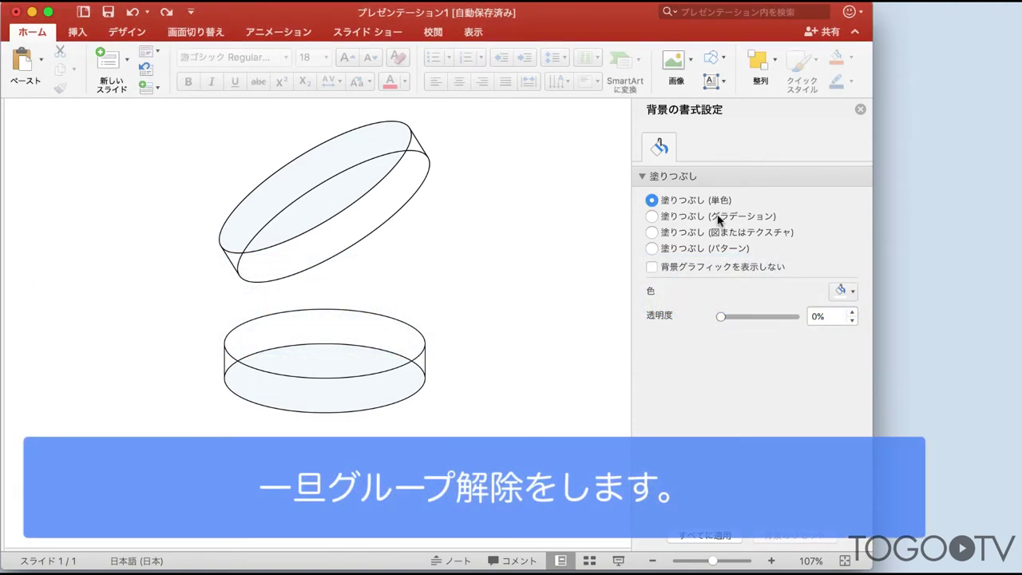
right_click(337, 314)
click(534, 411)
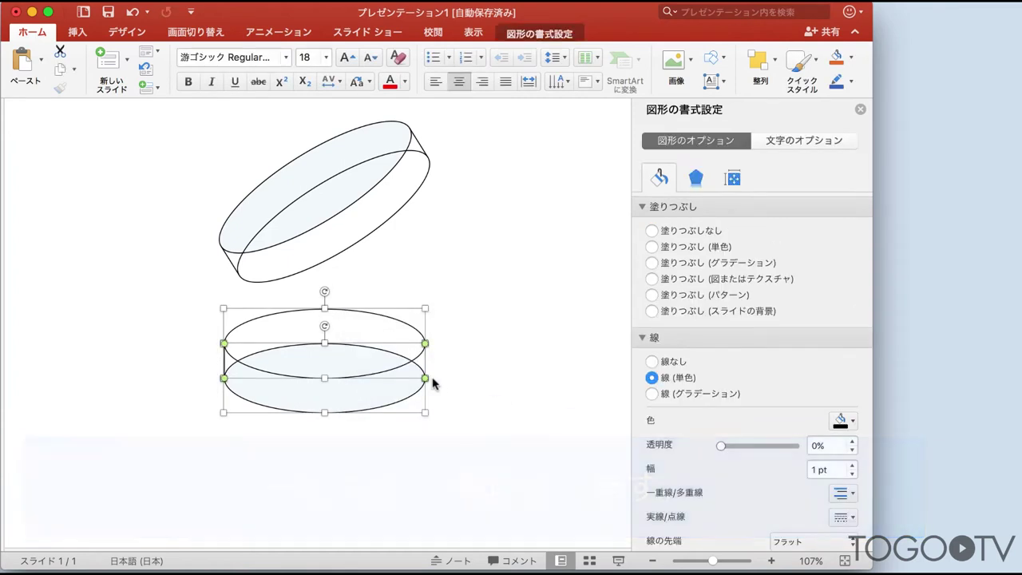
click(392, 410)
click(390, 401)
click(653, 263)
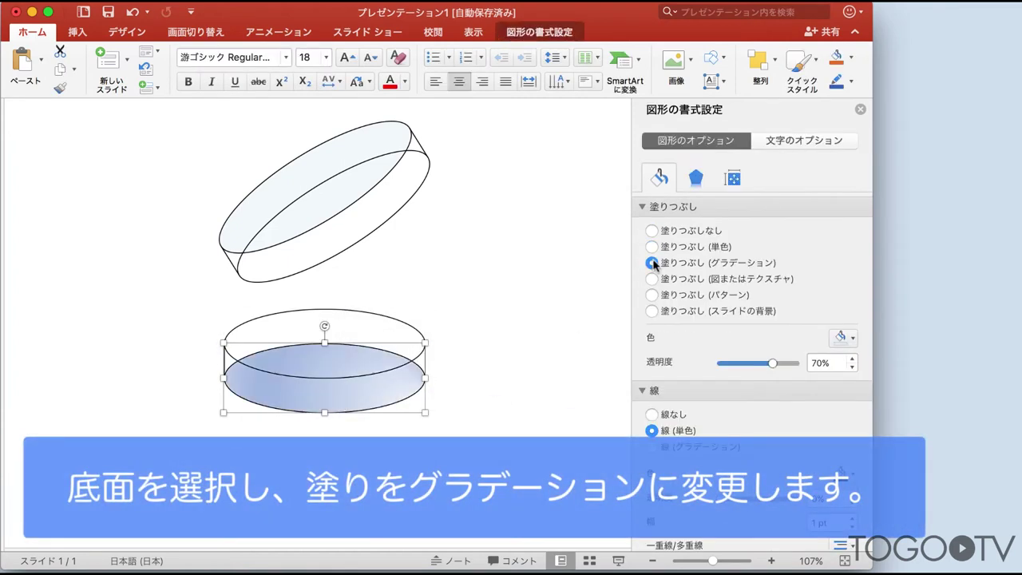
click(784, 363)
click(786, 364)
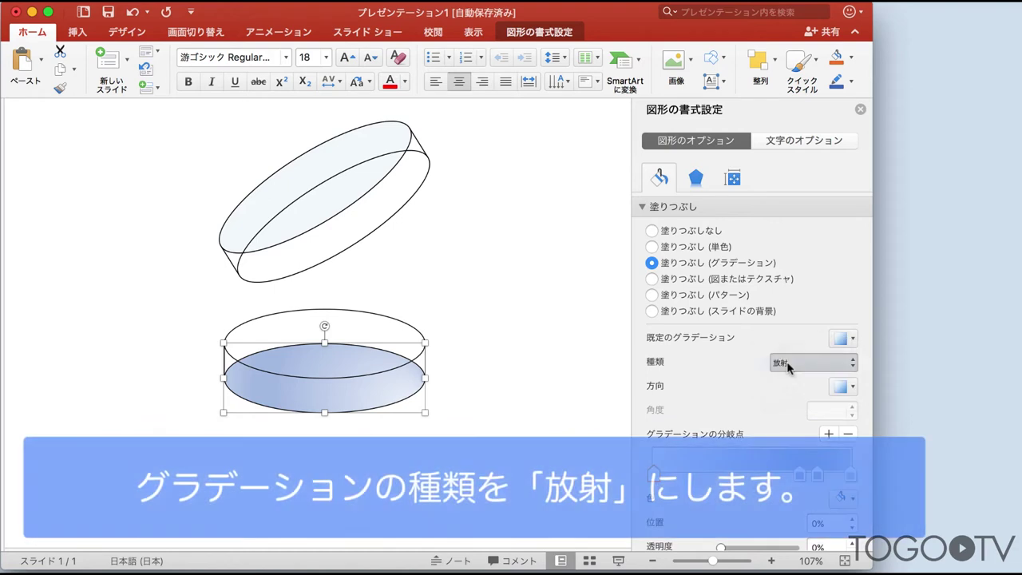
scroll(758, 399, down, 3)
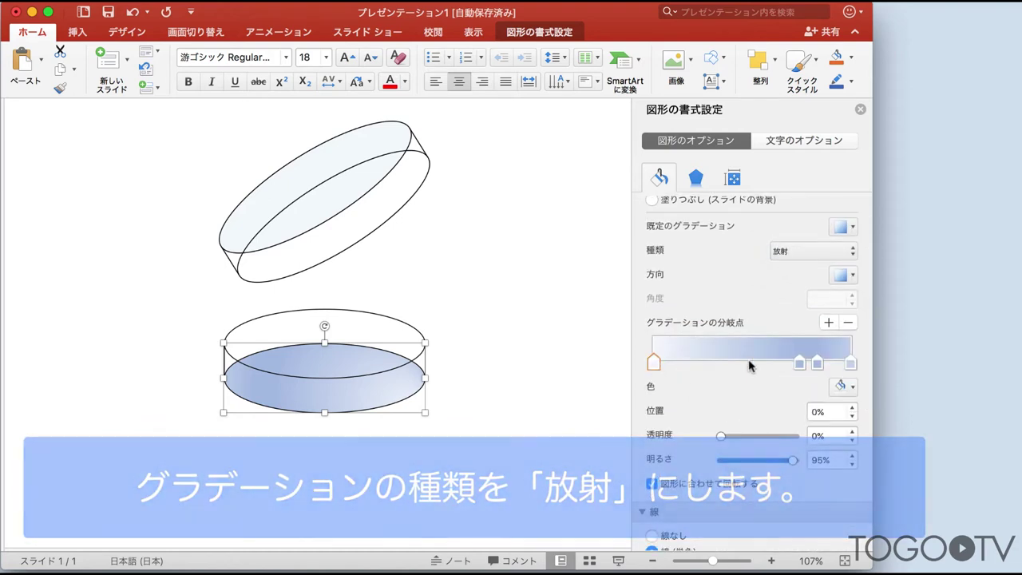
Step: Recolour the gradient stops pink so the radial fill fades from pink to white
click(839, 386)
click(837, 423)
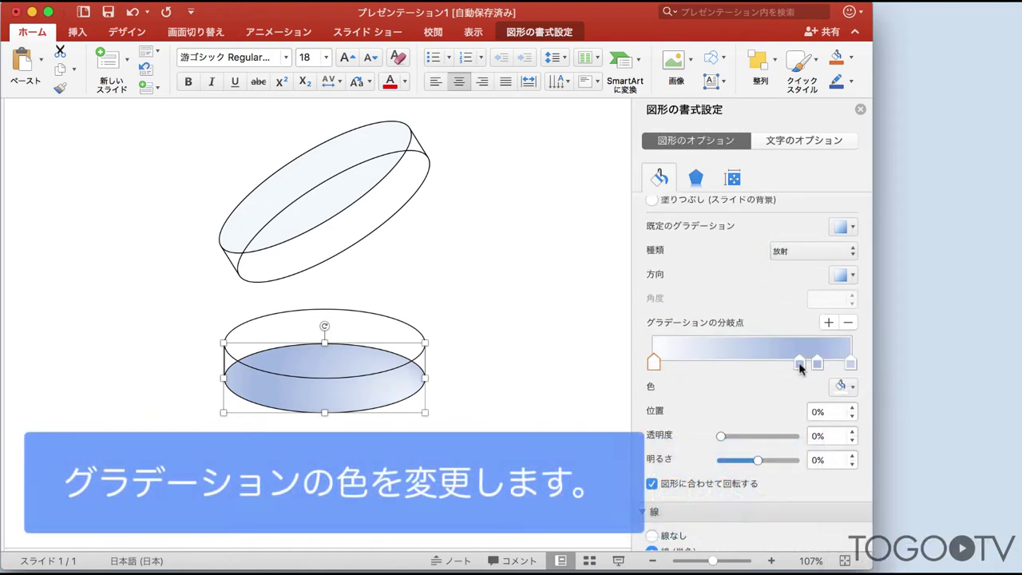
click(849, 388)
click(880, 563)
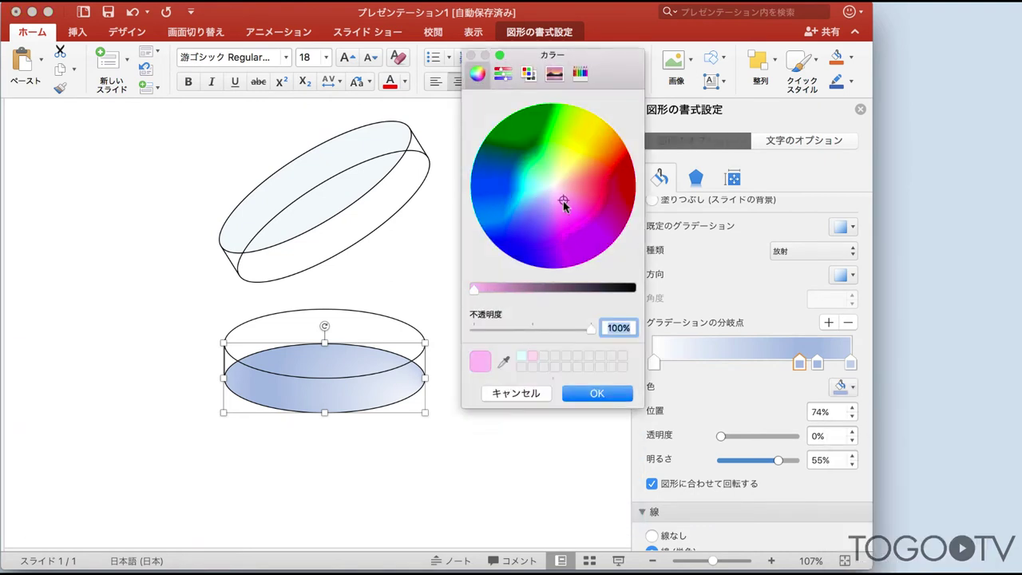
click(597, 393)
click(849, 388)
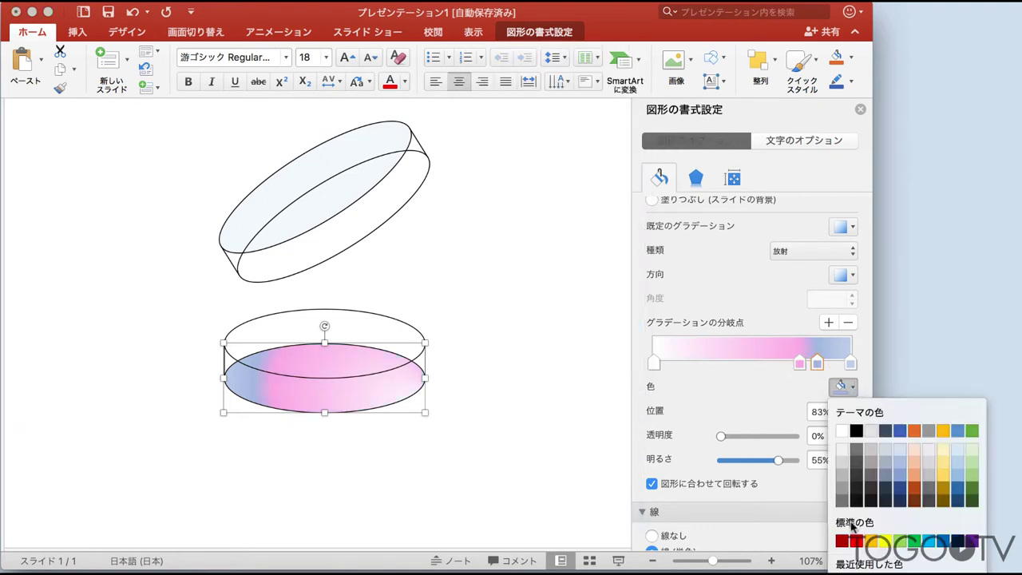
click(880, 563)
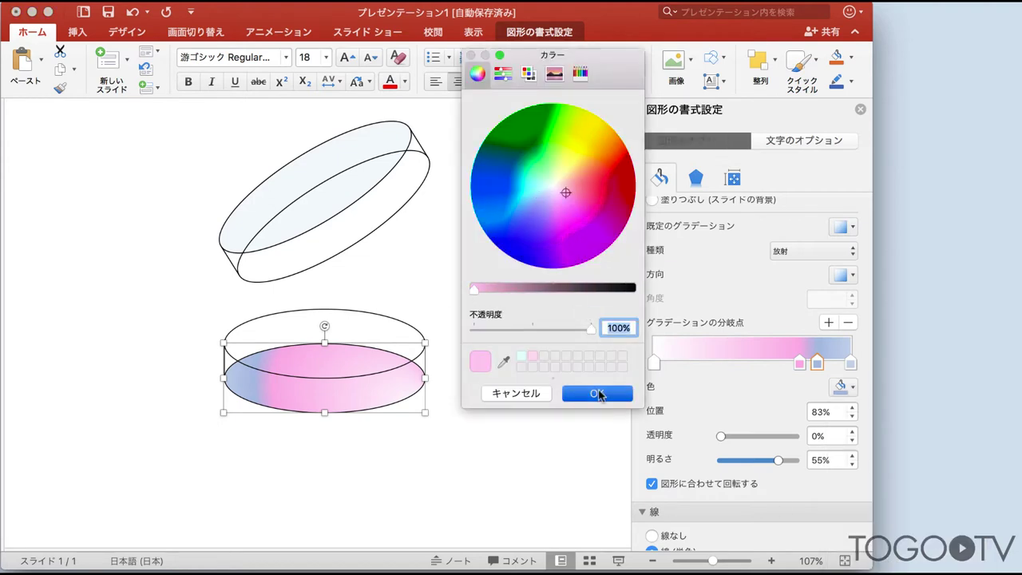
click(597, 393)
click(849, 387)
click(830, 549)
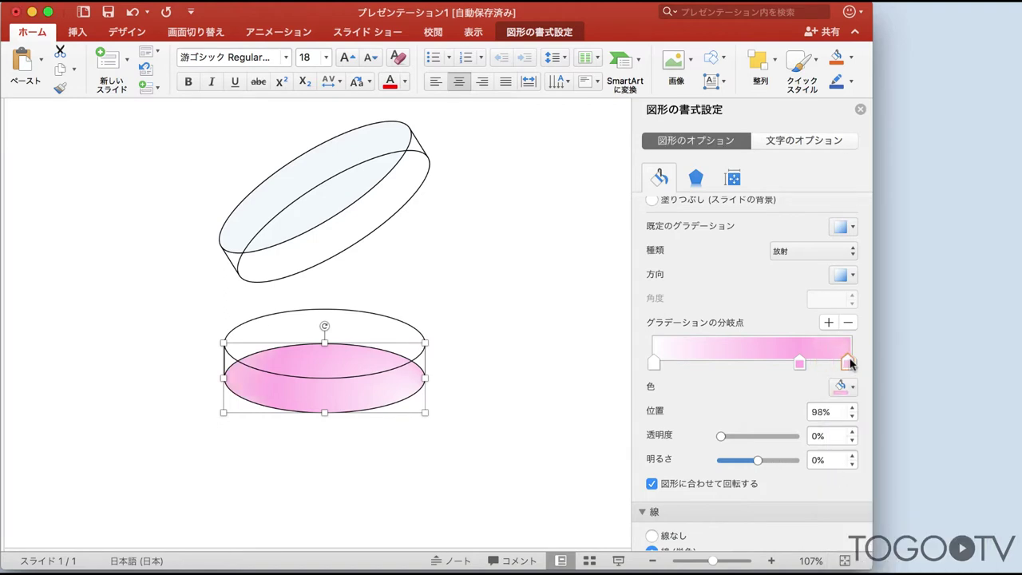
click(555, 380)
Step: Duplicate the pink gradient ellipse and move the copy up to about half the dish height
right_click(365, 410)
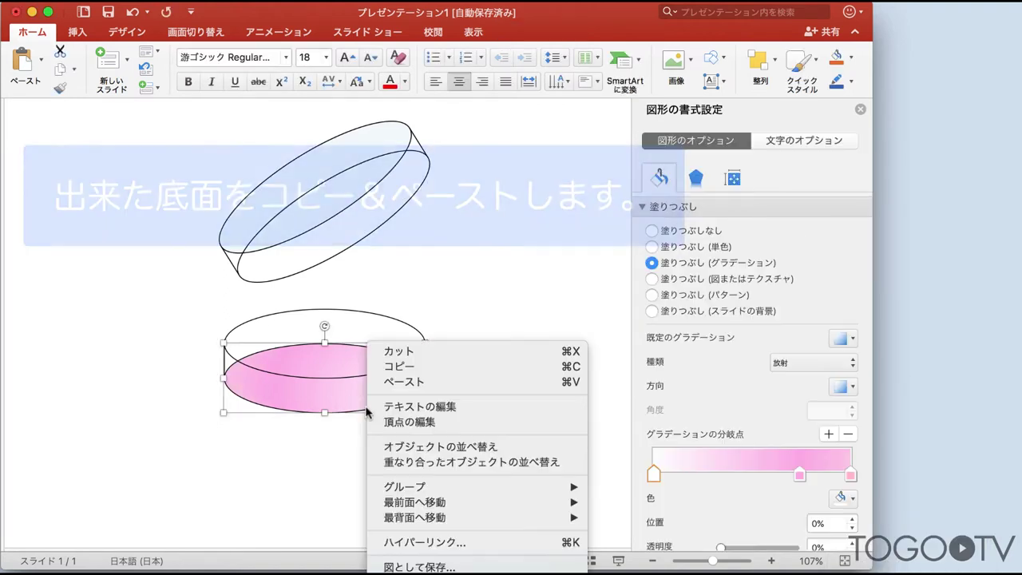
click(381, 380)
right_click(379, 407)
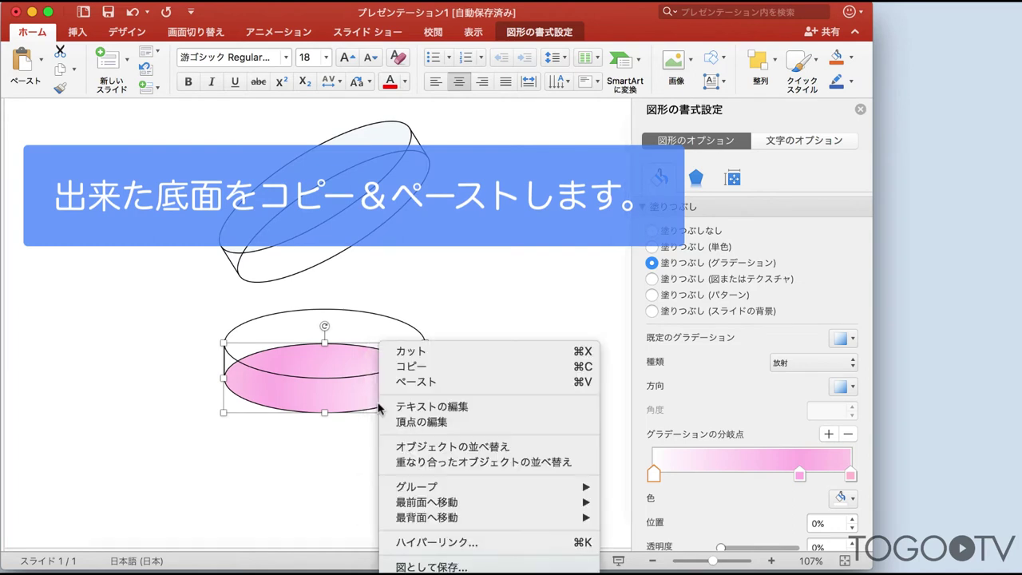
click(416, 382)
drag(418, 370, 417, 353)
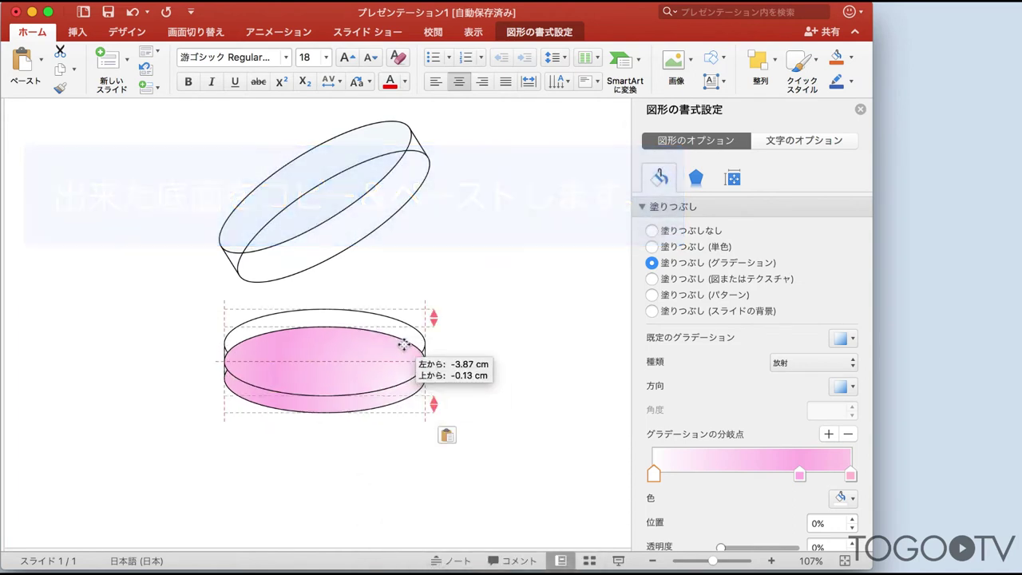
Step: Make the copy's middle gradient stop partly transparent and its right-end stop 50% transparent
scroll(653, 395, down, 3)
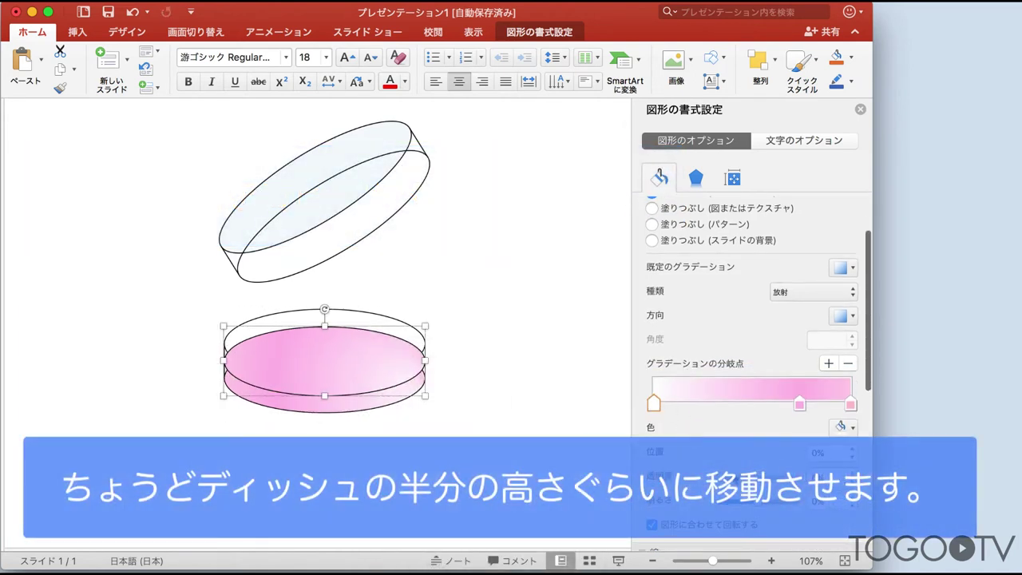
click(799, 404)
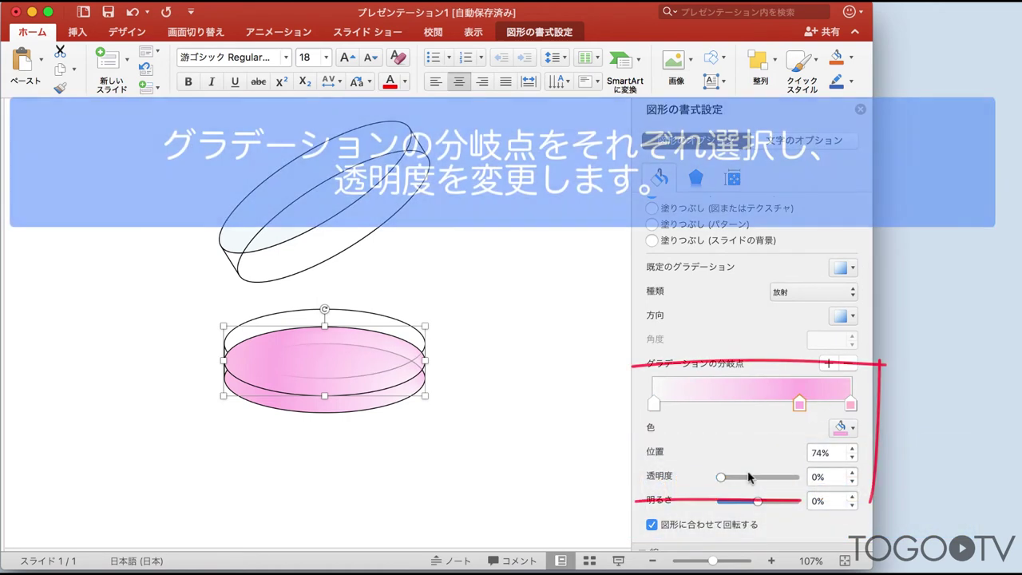
drag(721, 476, 733, 479)
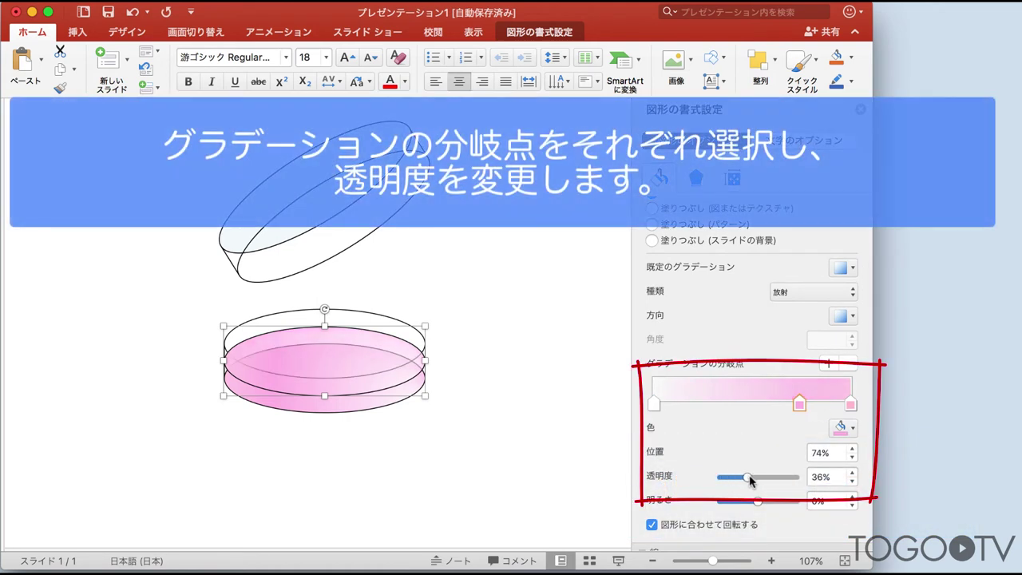
click(850, 404)
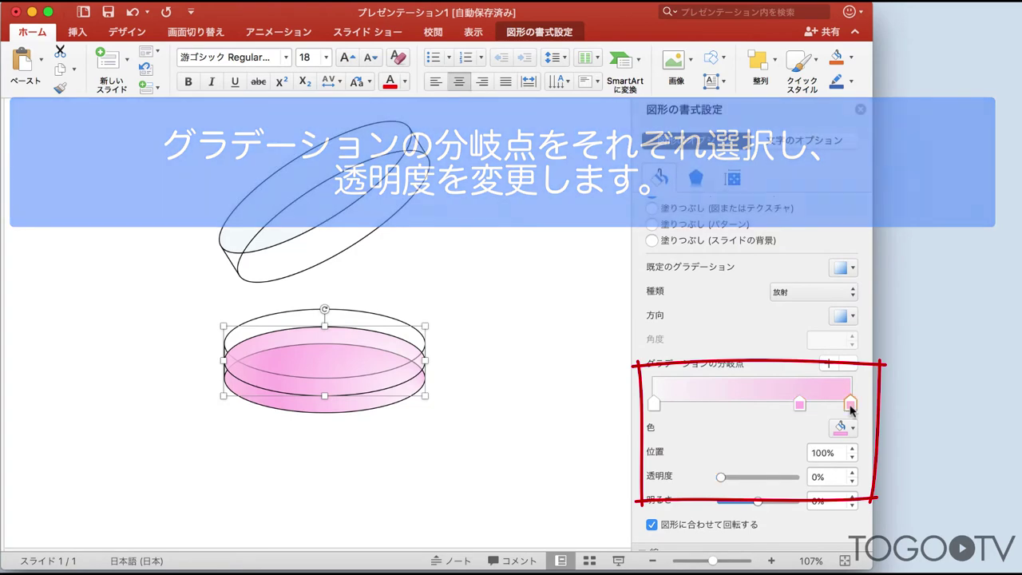
drag(724, 477, 762, 477)
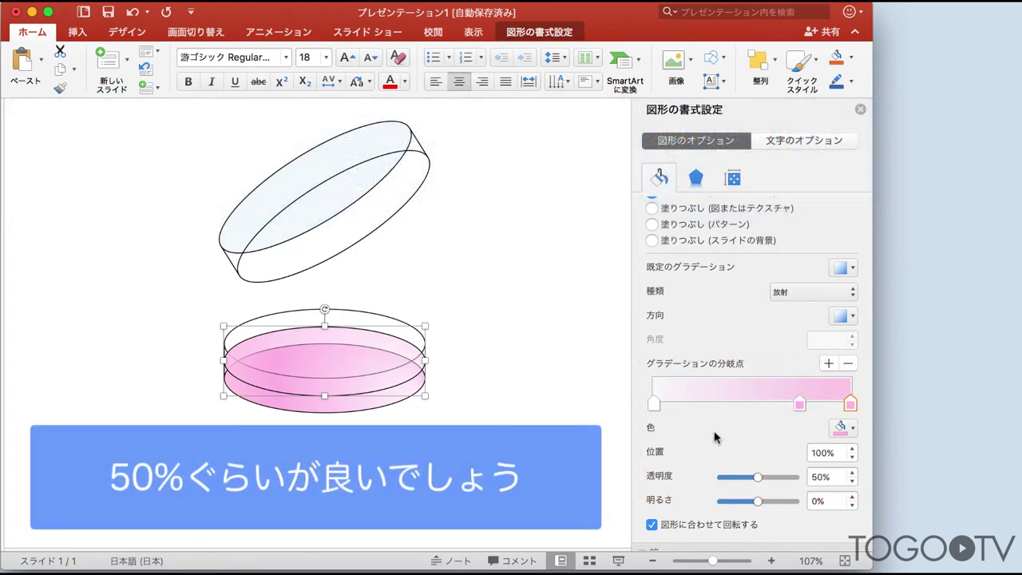
scroll(715, 436, down, 5)
Step: Give the pink medium-surface ellipse a very light grey outline
click(840, 373)
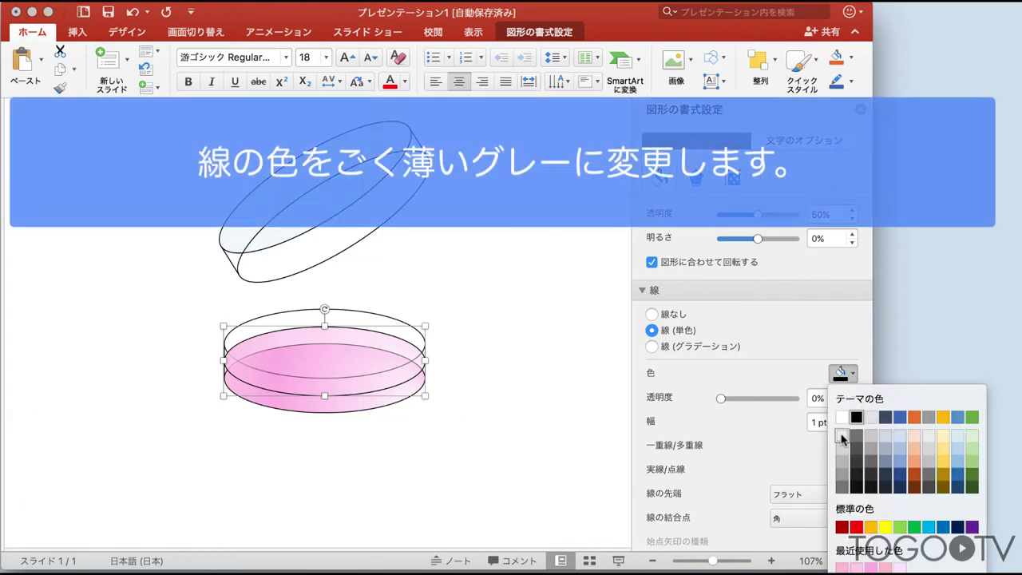
click(842, 439)
click(470, 323)
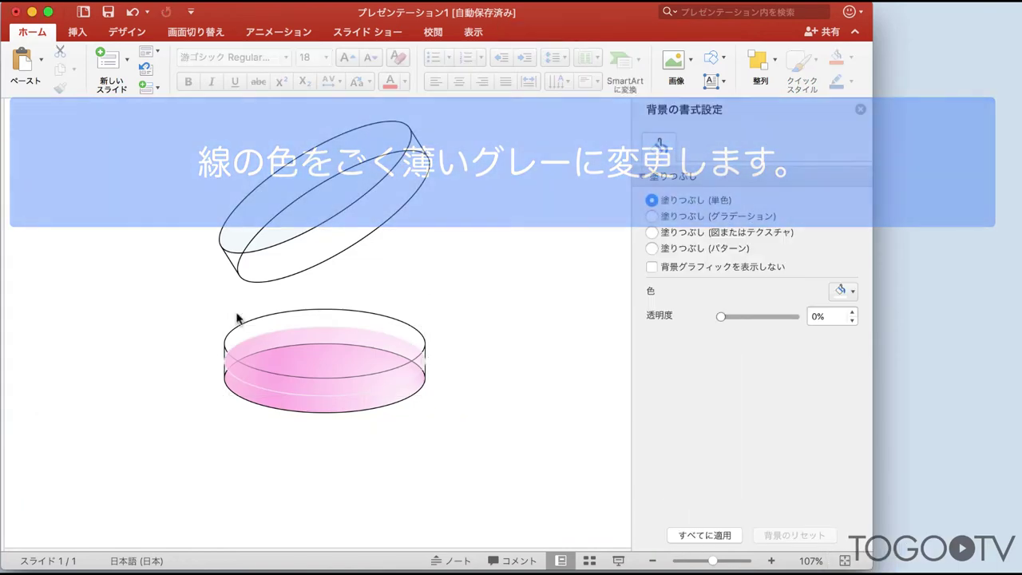
Step: Move the medium surface to second from the back with Reorder Objects
click(758, 61)
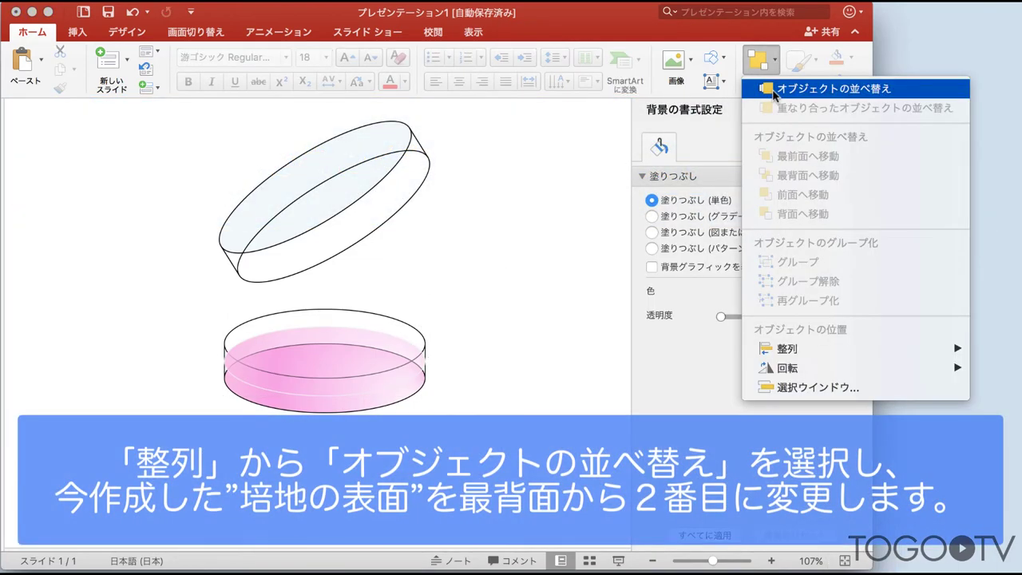
click(773, 89)
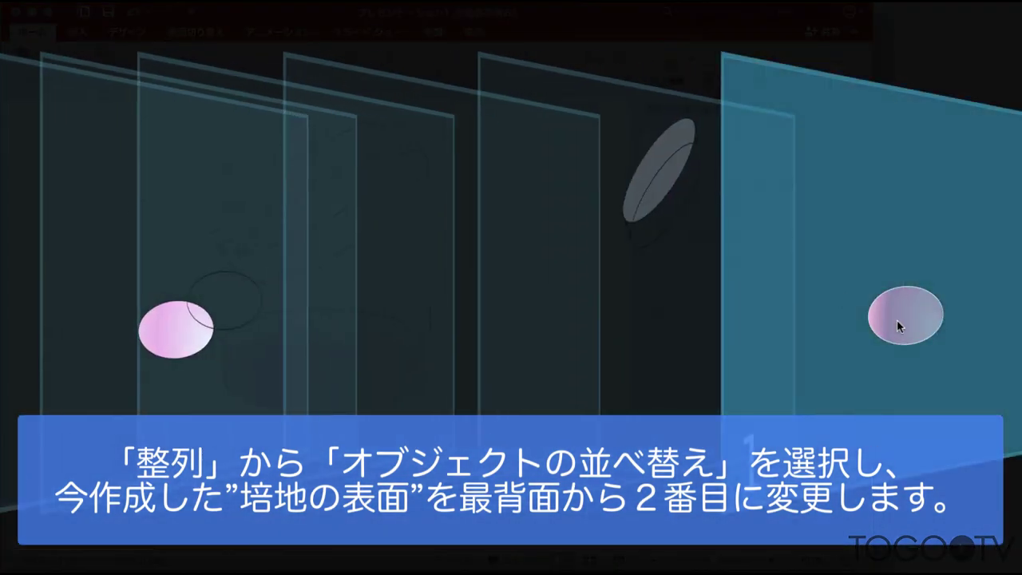
mouse_move(896, 320)
mouse_down()
mouse_move(610, 287)
mouse_move(251, 168)
mouse_up()
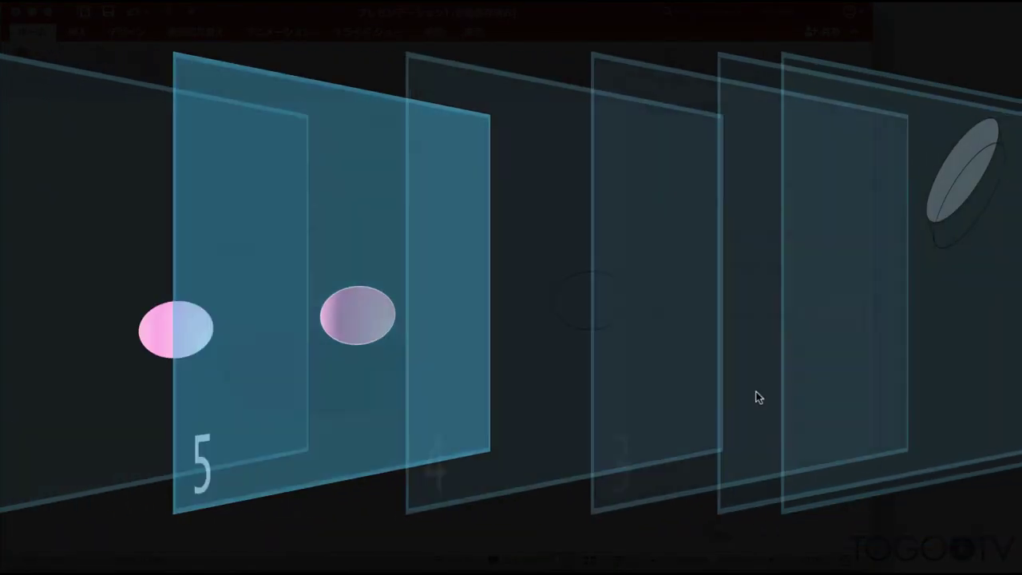
key(Return)
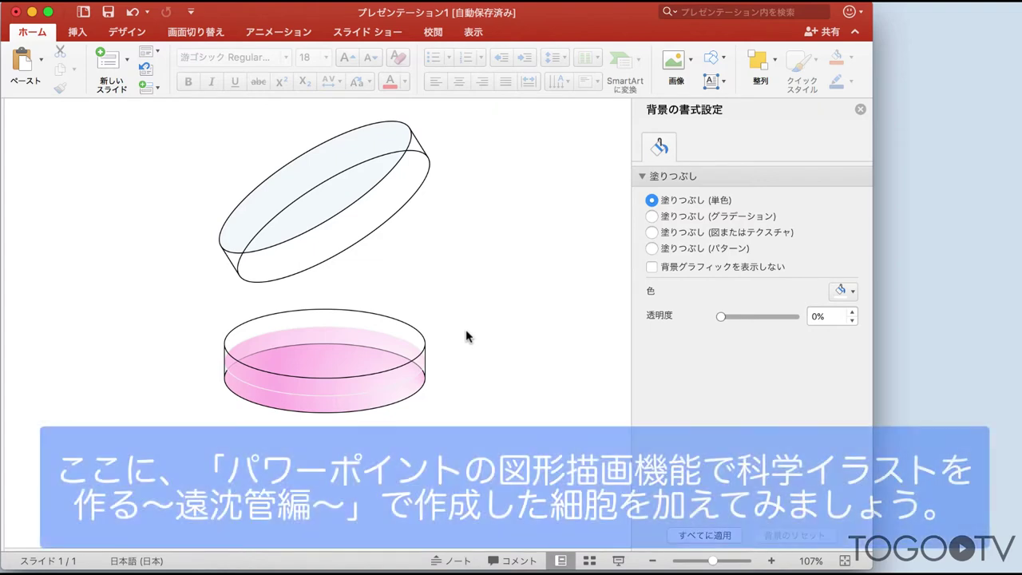
Step: Paste the yellow cell group and place it on top of the pink dish
drag(714, 564, 711, 565)
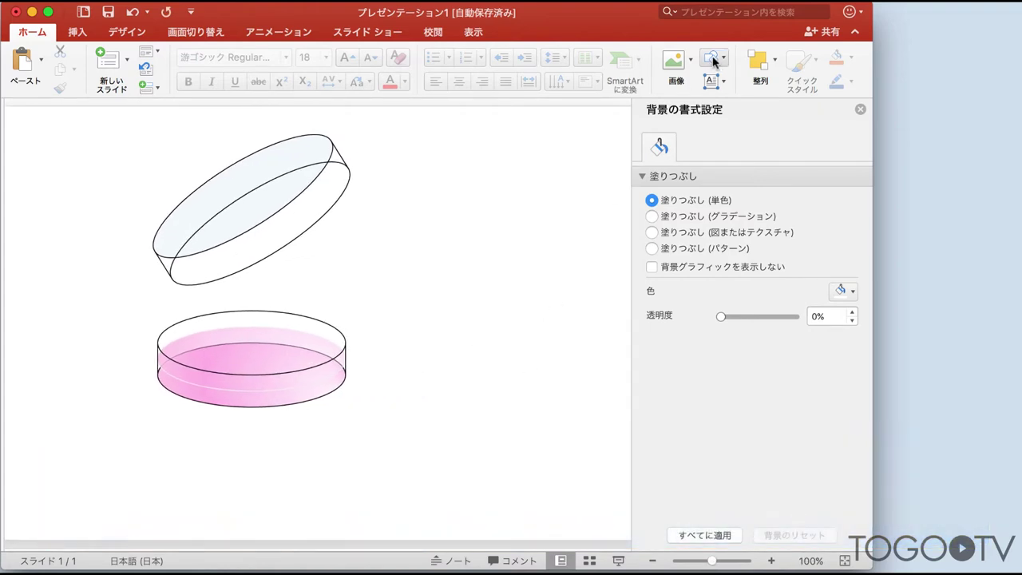
key(cmd+v)
drag(542, 361, 306, 360)
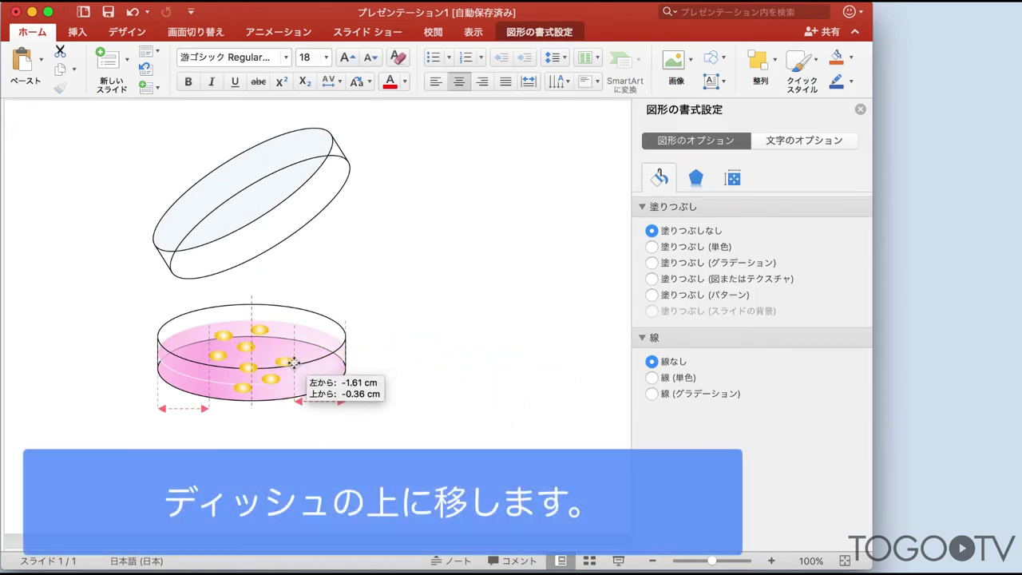
click(352, 273)
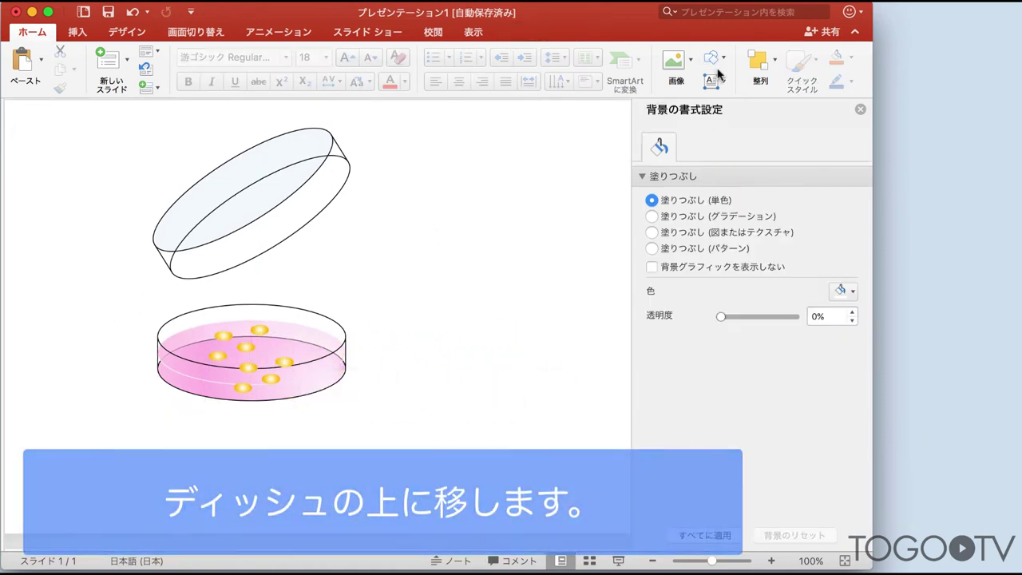
Step: Move the cell group behind the medium surface using Reorder Objects
click(759, 59)
click(777, 87)
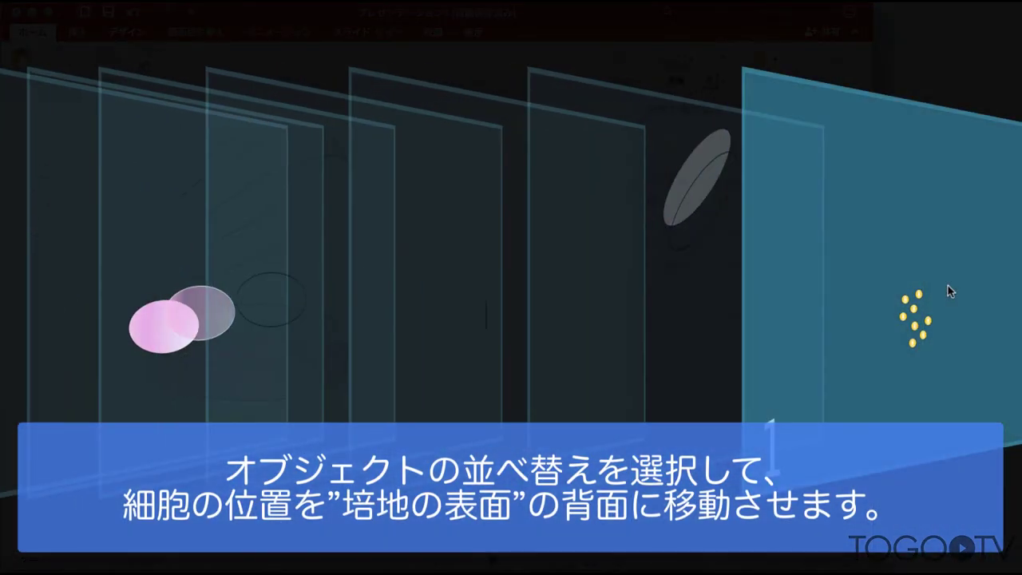
drag(947, 290, 252, 138)
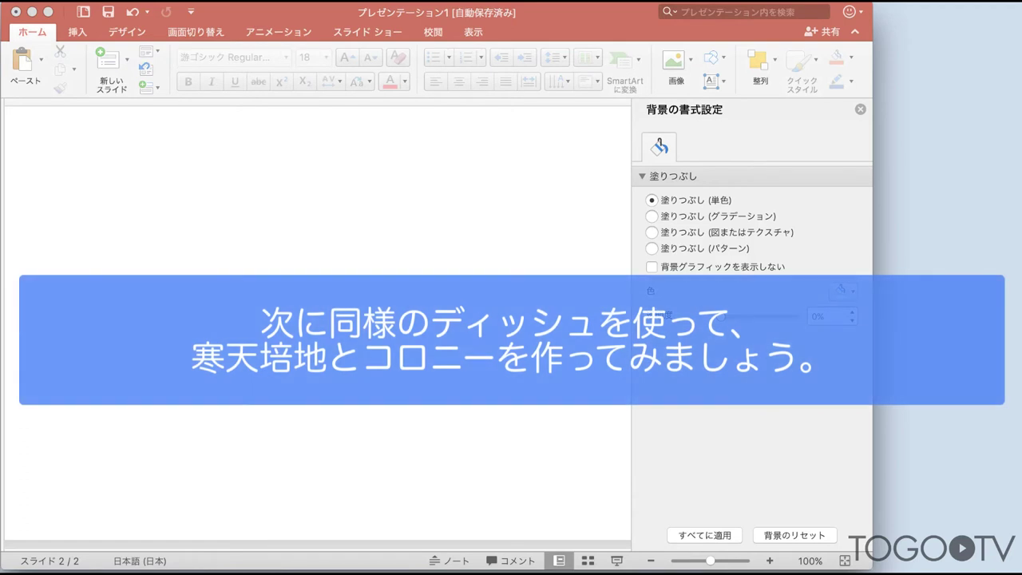
Step: Paste the dish onto the new slide and give its lower ellipse a gold linear gradient, middle stop near 78%
click(394, 263)
key(super+v)
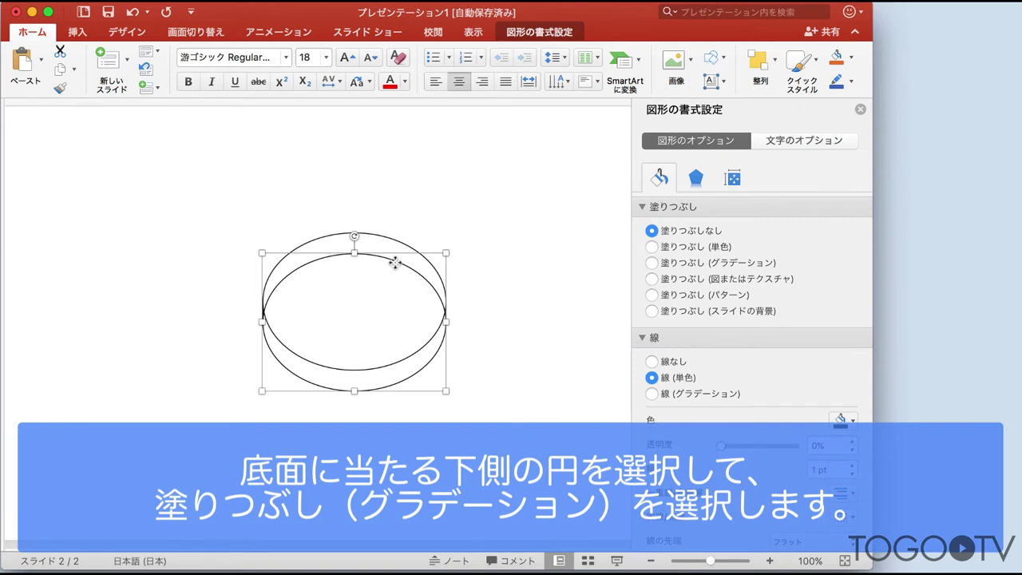
click(650, 262)
click(843, 338)
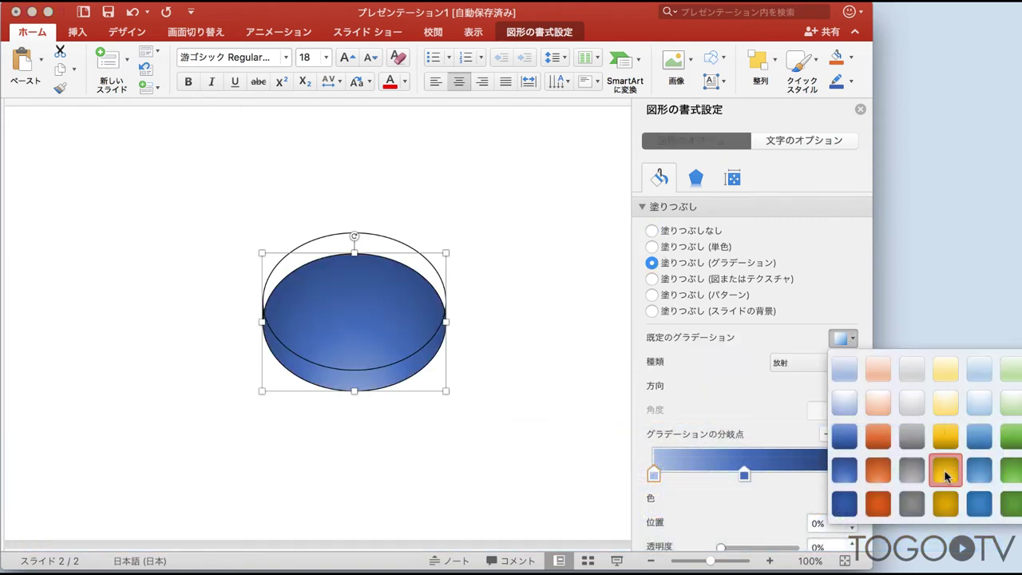
click(945, 476)
click(846, 363)
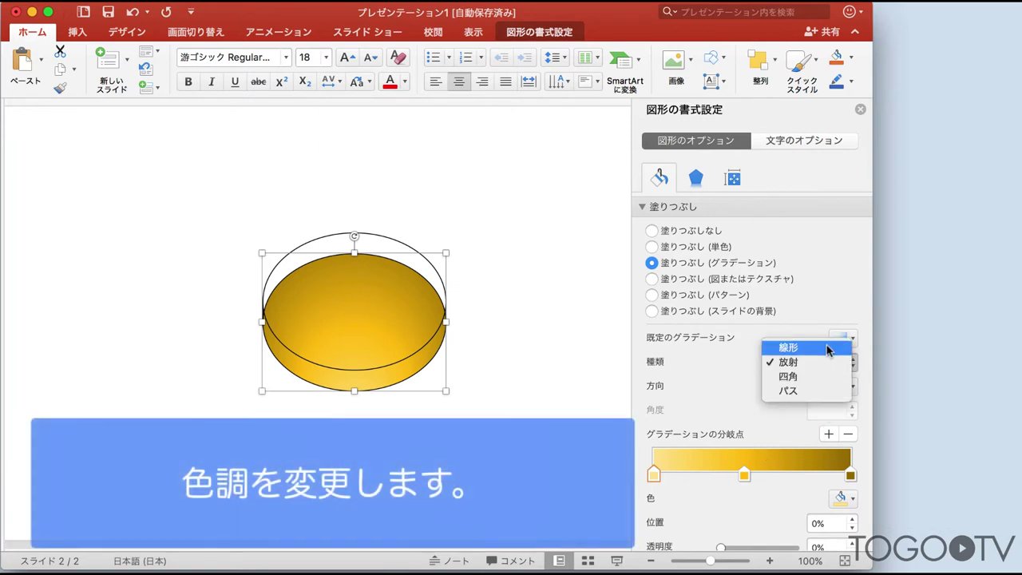
click(828, 348)
drag(743, 475, 806, 477)
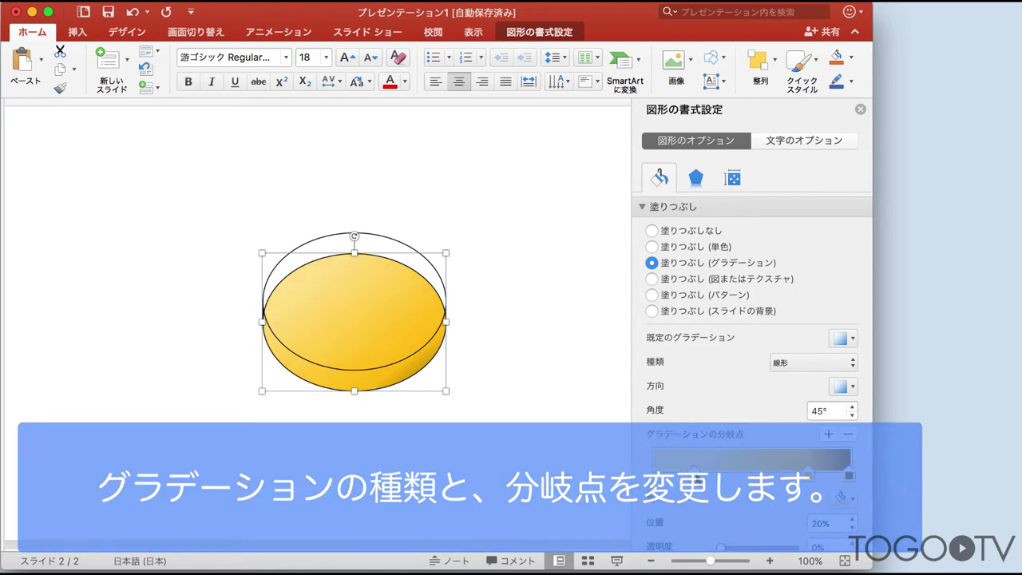
Step: Copy the yellow base ellipse
click(405, 380)
click(405, 380)
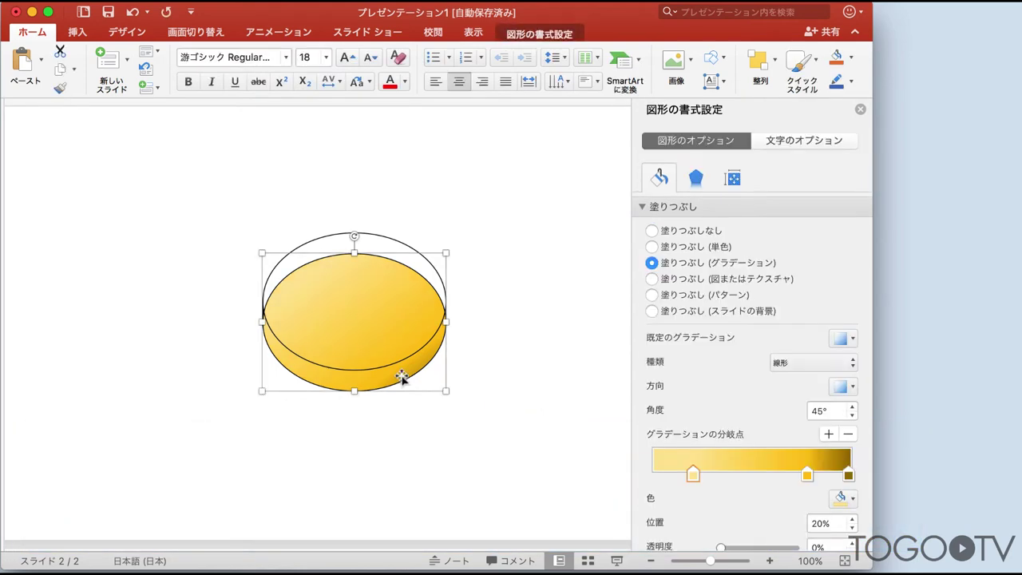
right_click(401, 376)
click(417, 360)
Step: Paste a copy of the yellow ellipse and move it up onto the dish as the agar
right_click(414, 372)
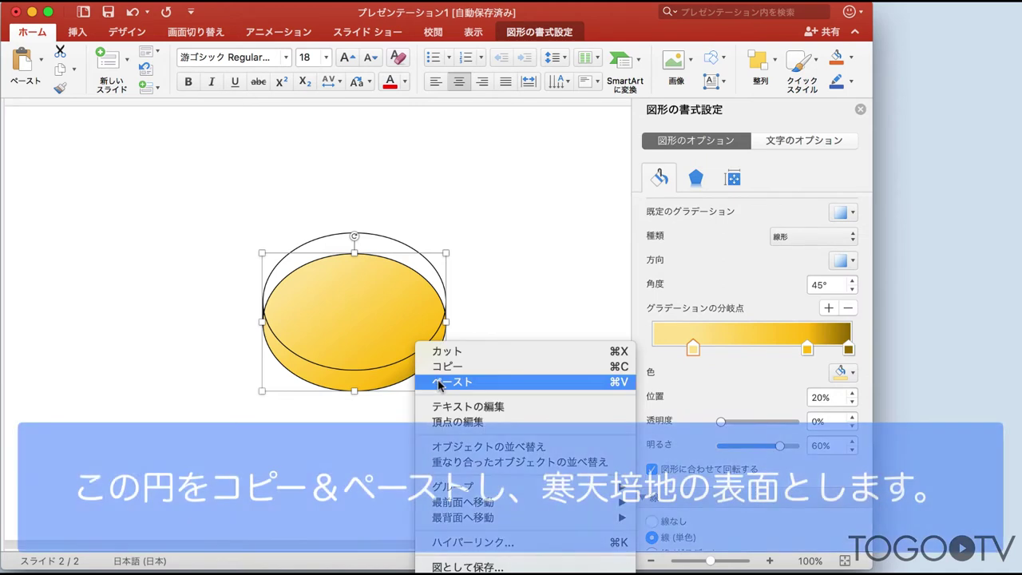
click(439, 379)
drag(440, 383, 414, 257)
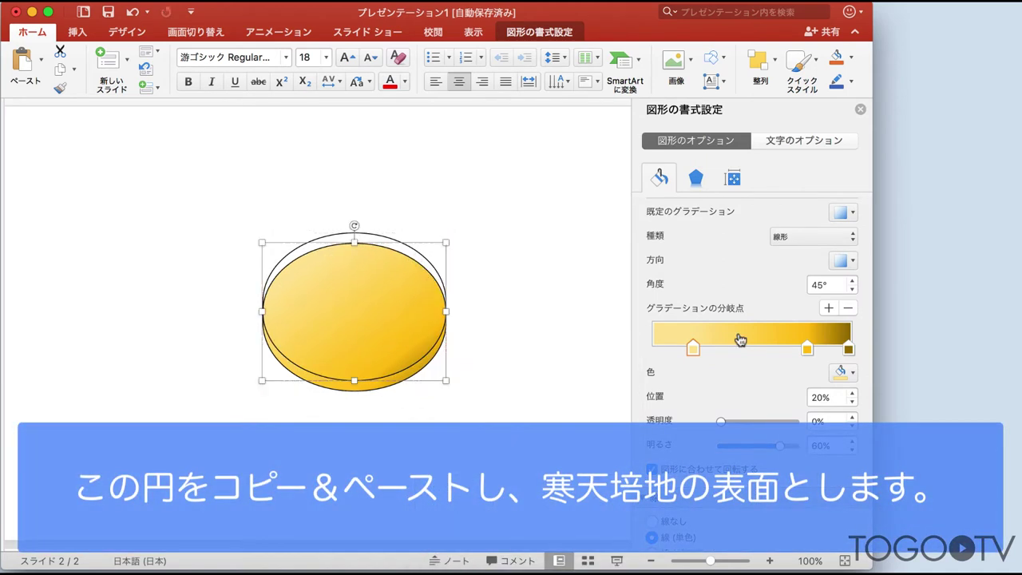
Step: Set the agar copy's gradient stops to about 25% and 32% transparency
drag(721, 421, 744, 423)
click(807, 349)
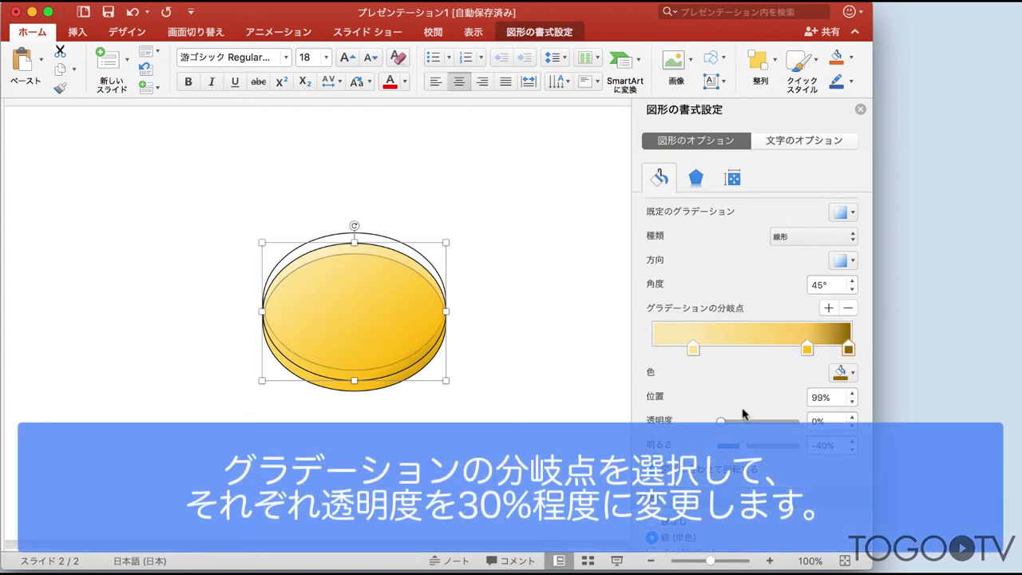
drag(721, 420, 748, 423)
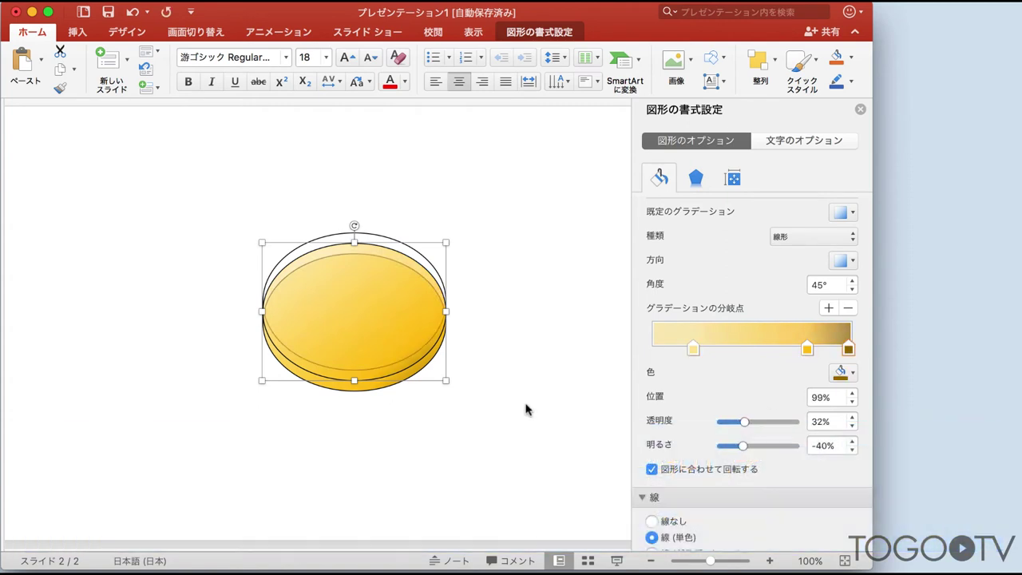
click(526, 409)
Step: Restack the dish ellipses as base, agar surface, then rim
drag(251, 207, 503, 450)
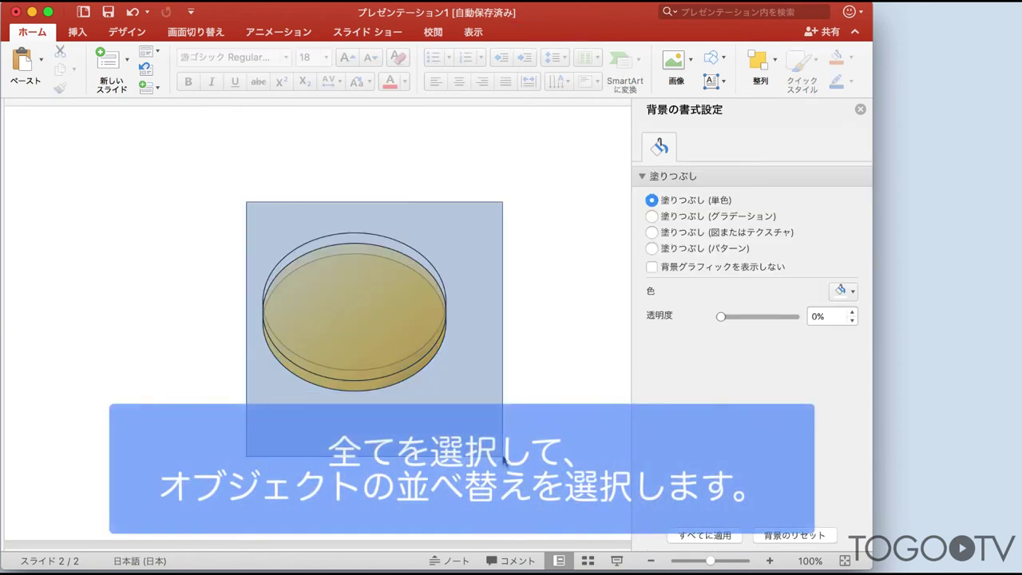
click(771, 61)
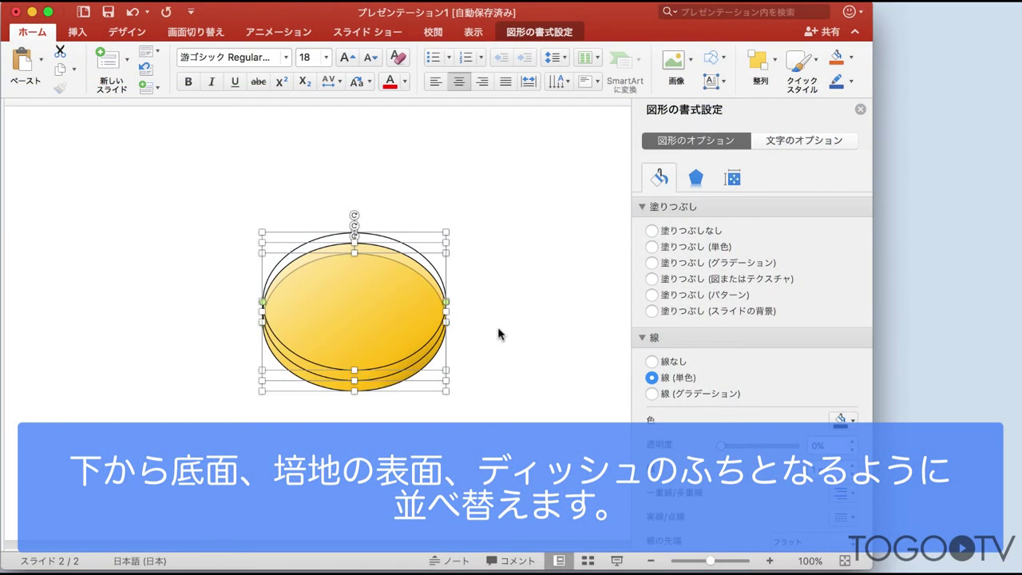
click(499, 334)
Step: Give the agar surface ellipse a dark golden outline
click(399, 372)
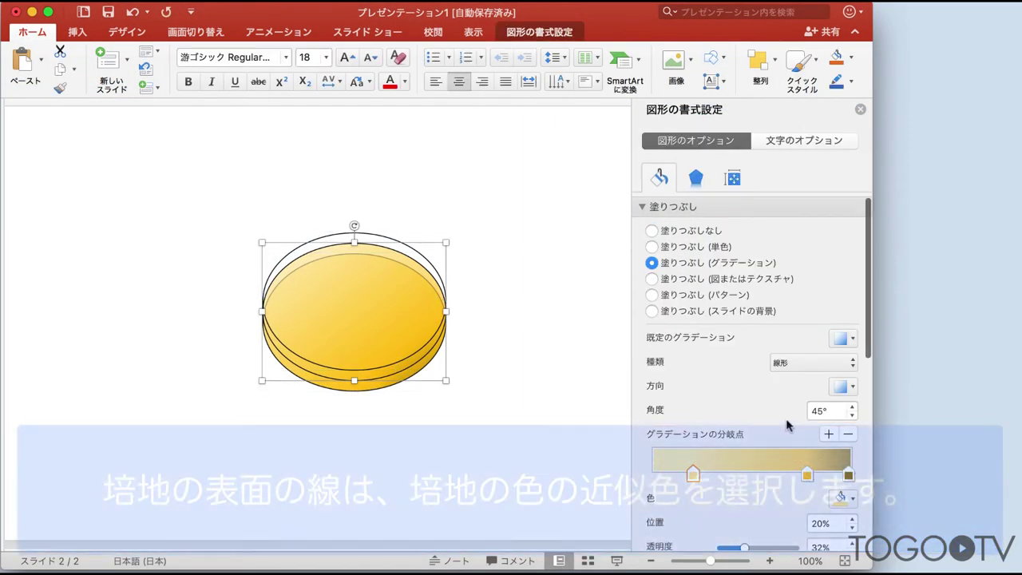
scroll(786, 425, down, 5)
click(851, 452)
click(939, 303)
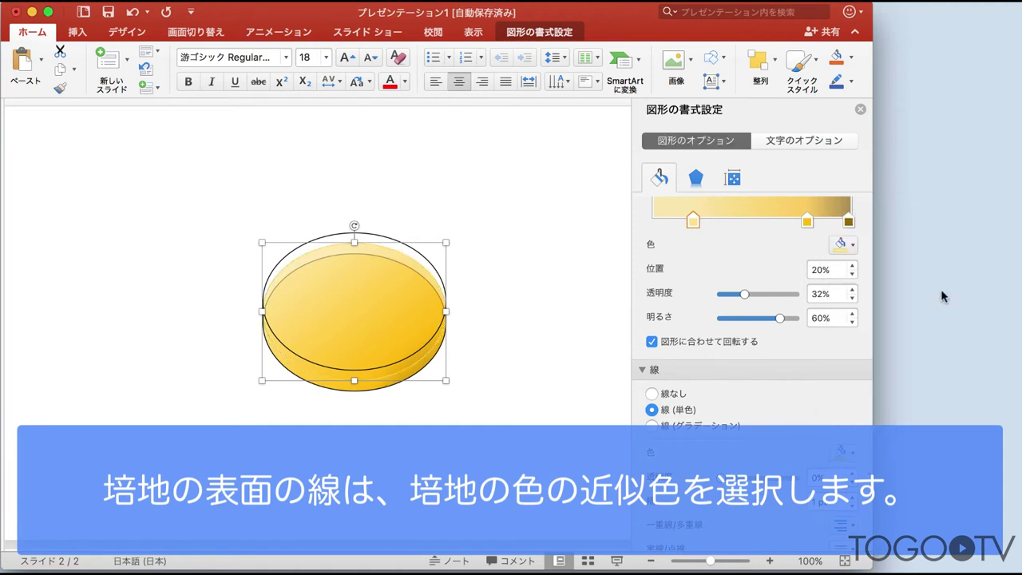
click(609, 288)
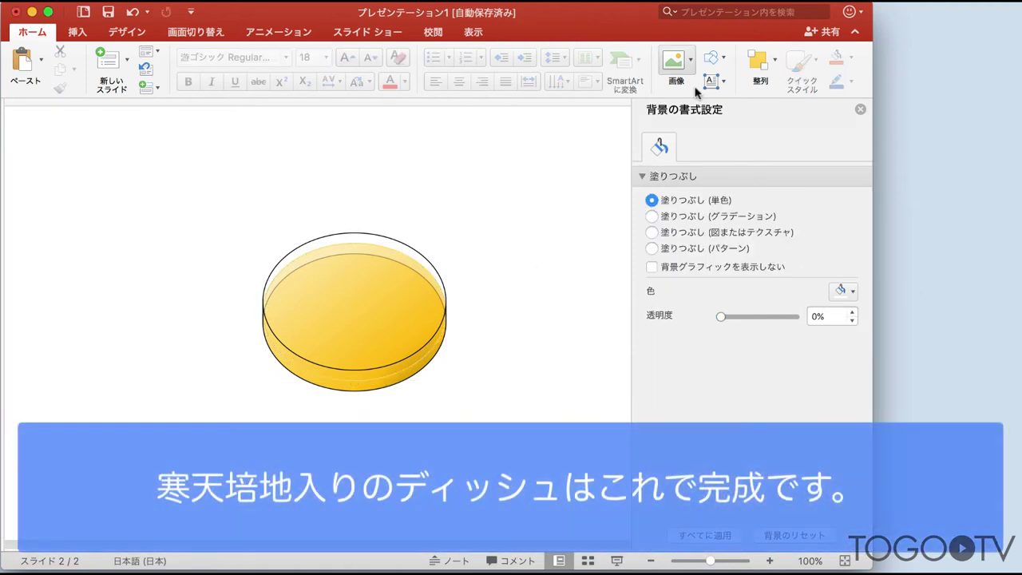
click(719, 61)
Step: Draw a small oval beside the dish with a white-centred, agar-yellow gradient fill
click(739, 269)
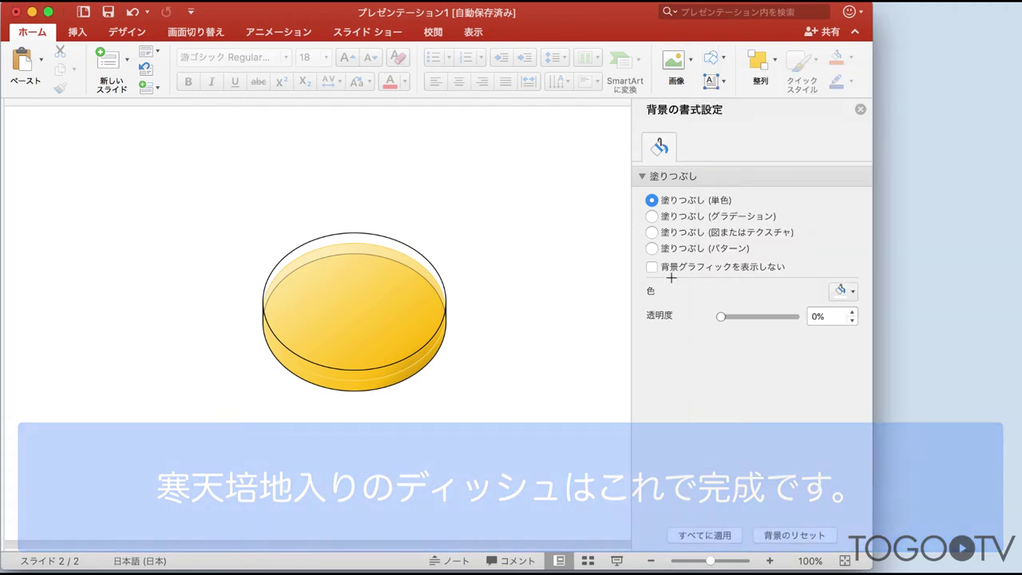
drag(515, 297, 537, 314)
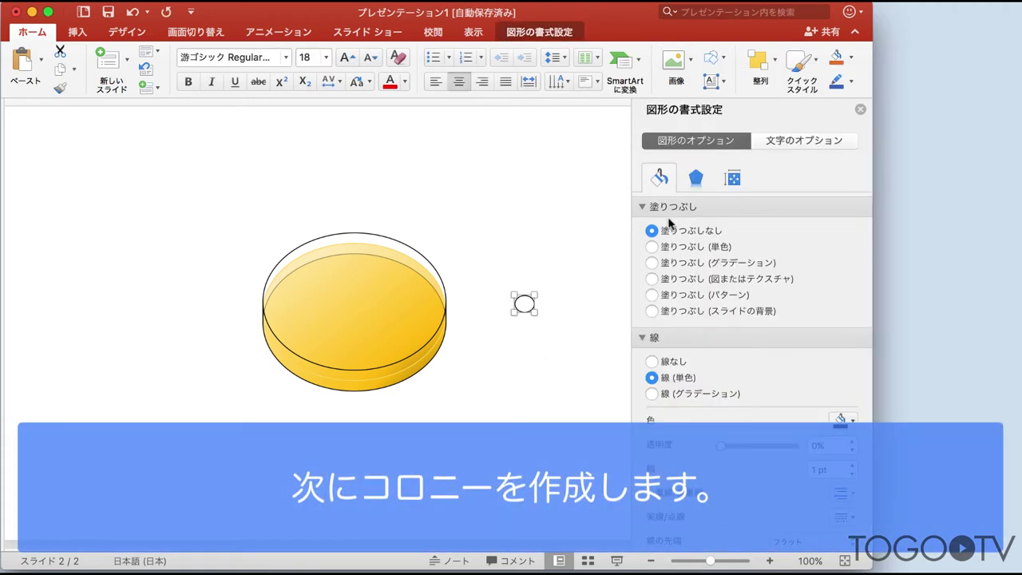
click(652, 262)
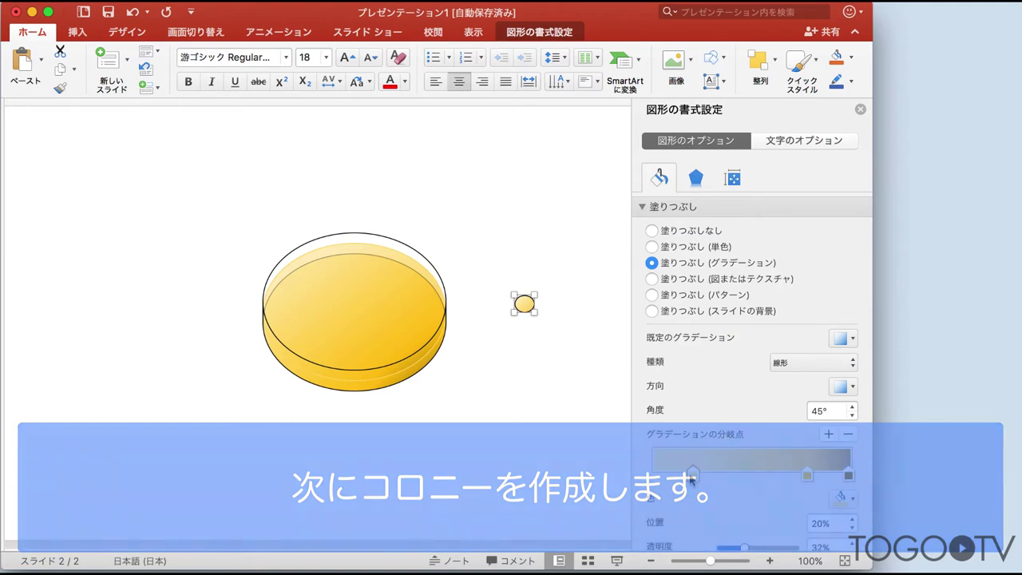
click(841, 497)
click(842, 293)
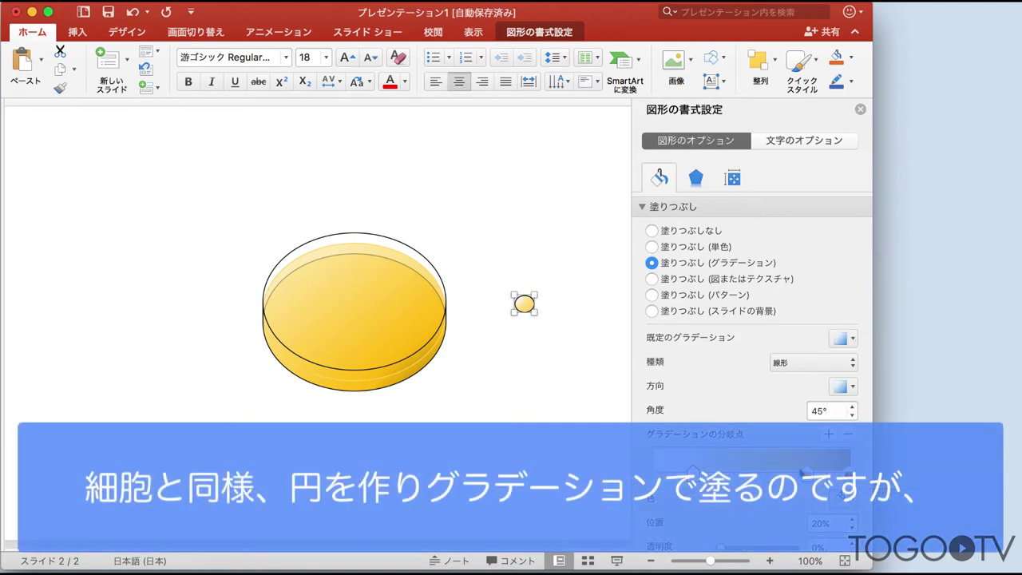
click(846, 498)
click(942, 314)
click(846, 459)
click(841, 497)
click(786, 446)
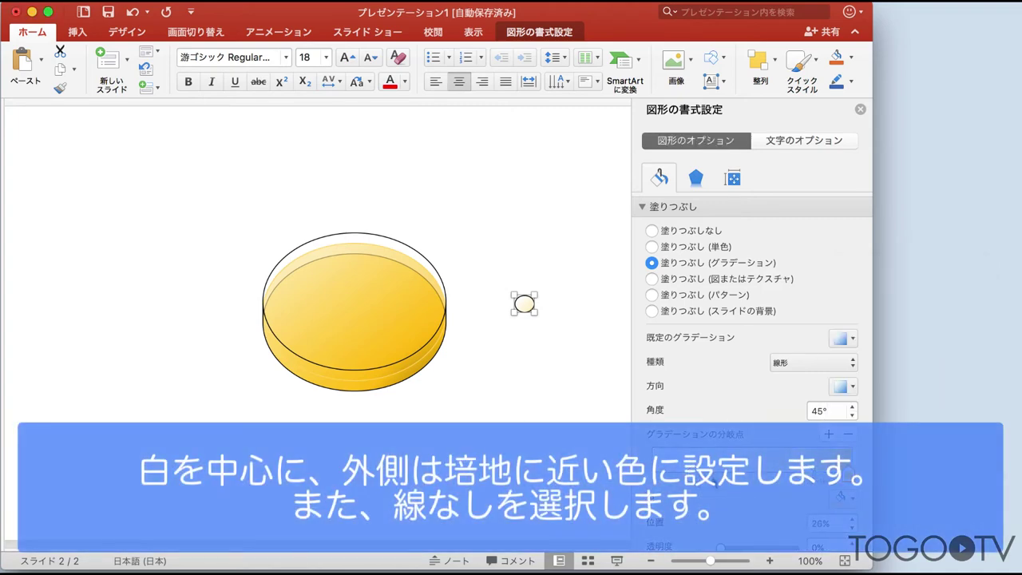
Step: Remove the colony oval's outline and position it among the other colonies
scroll(707, 411, down, 5)
click(651, 419)
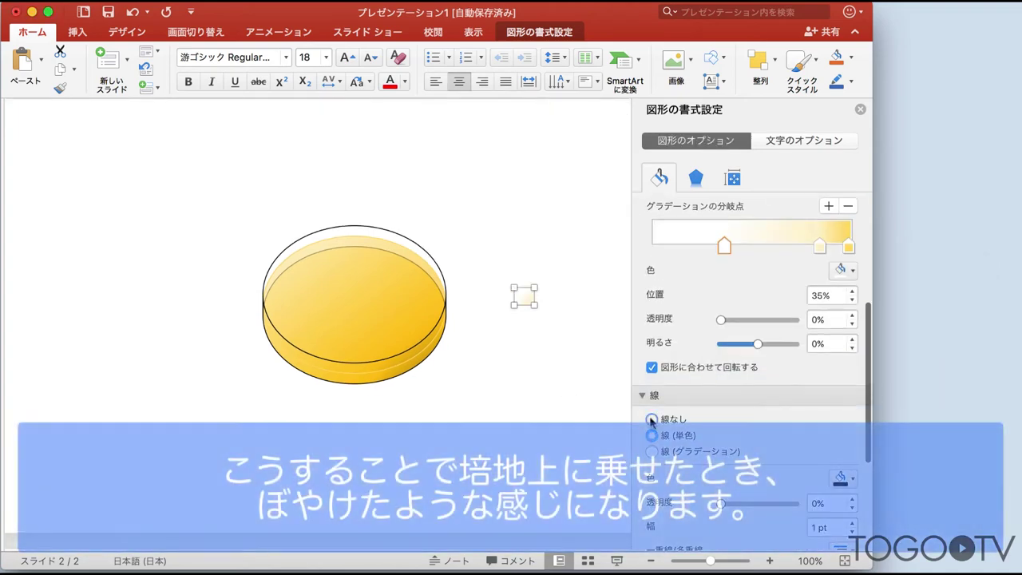
click(559, 353)
drag(524, 297, 583, 294)
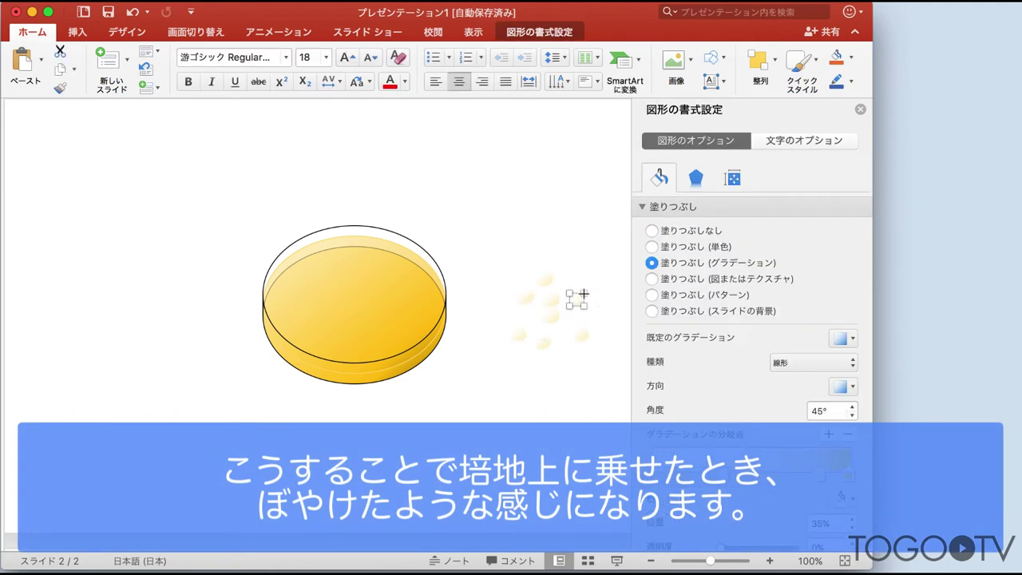
click(561, 406)
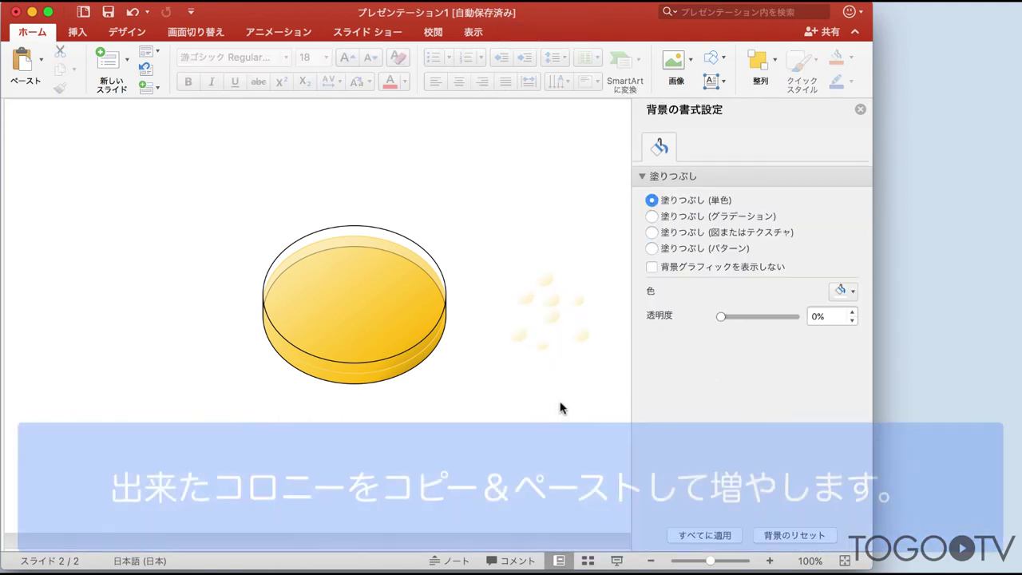
Step: Duplicate the colony dots, shift the copies up-left and vary their spread
drag(506, 263, 607, 380)
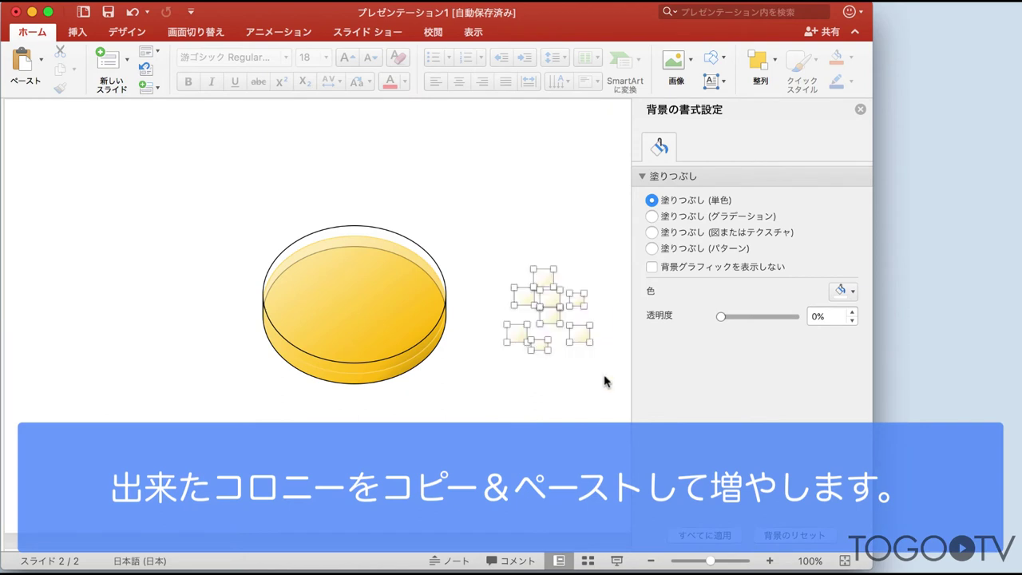
right_click(557, 313)
click(565, 340)
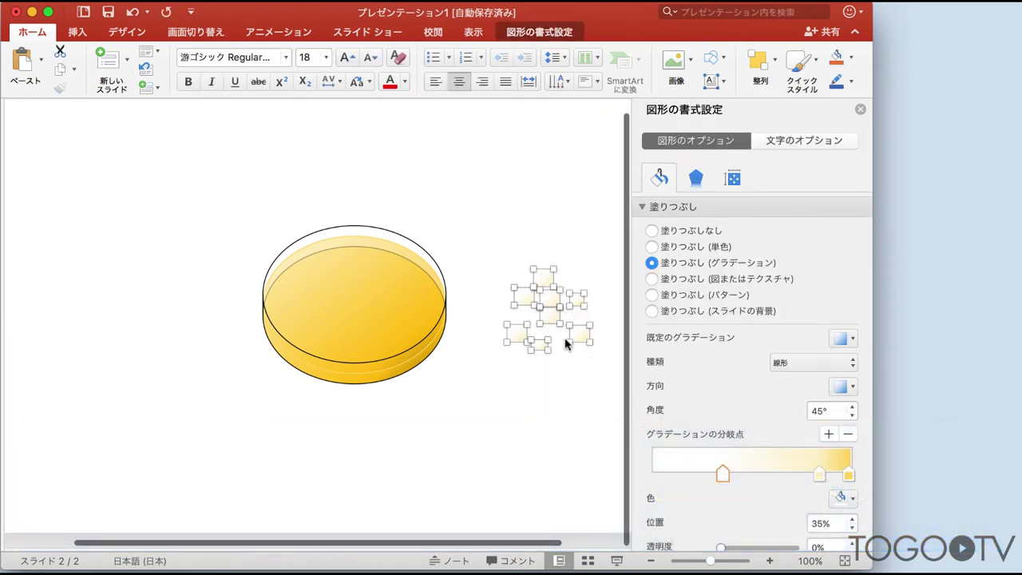
right_click(565, 341)
click(595, 381)
drag(559, 308, 527, 227)
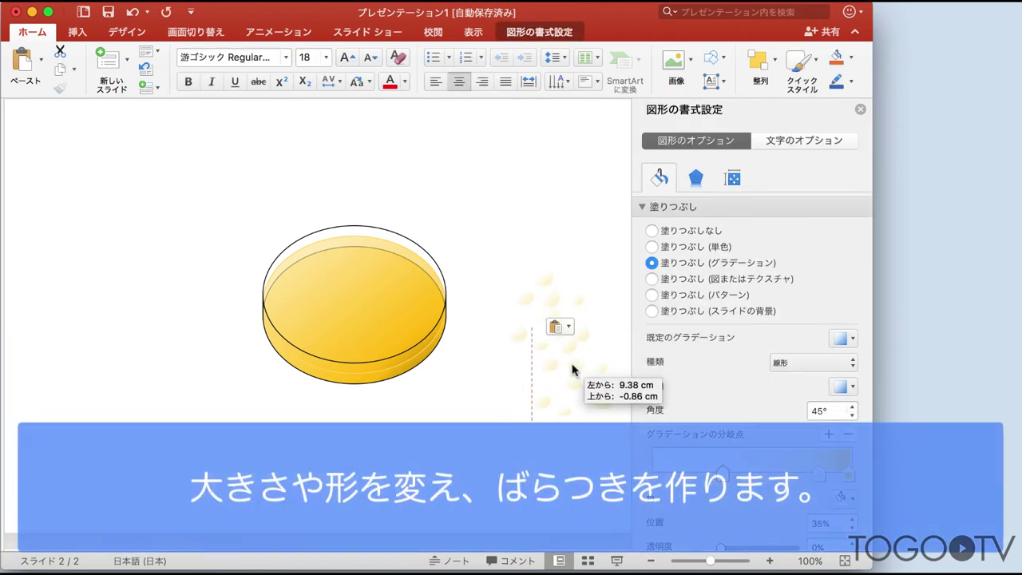
click(534, 248)
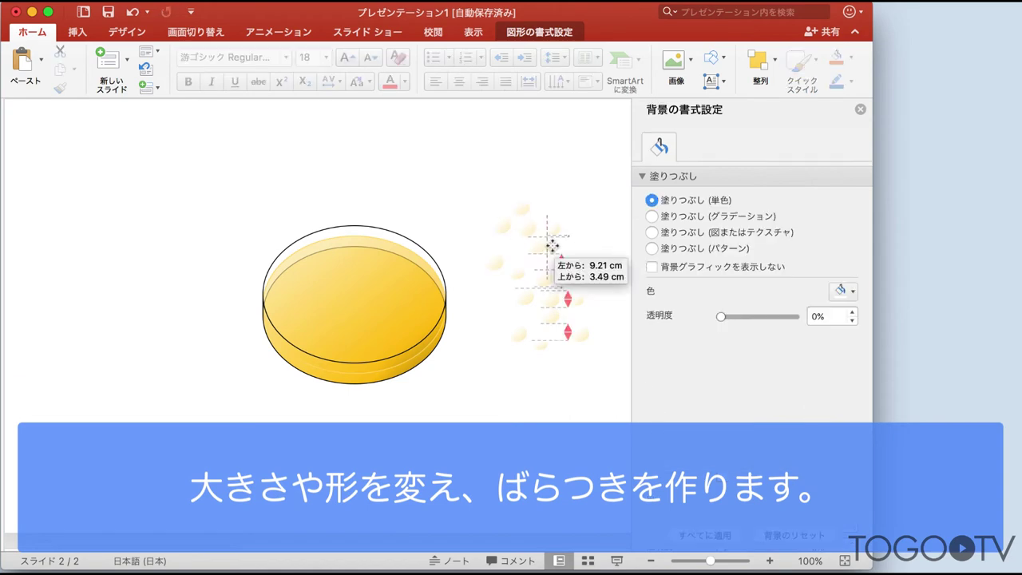
drag(559, 263, 529, 245)
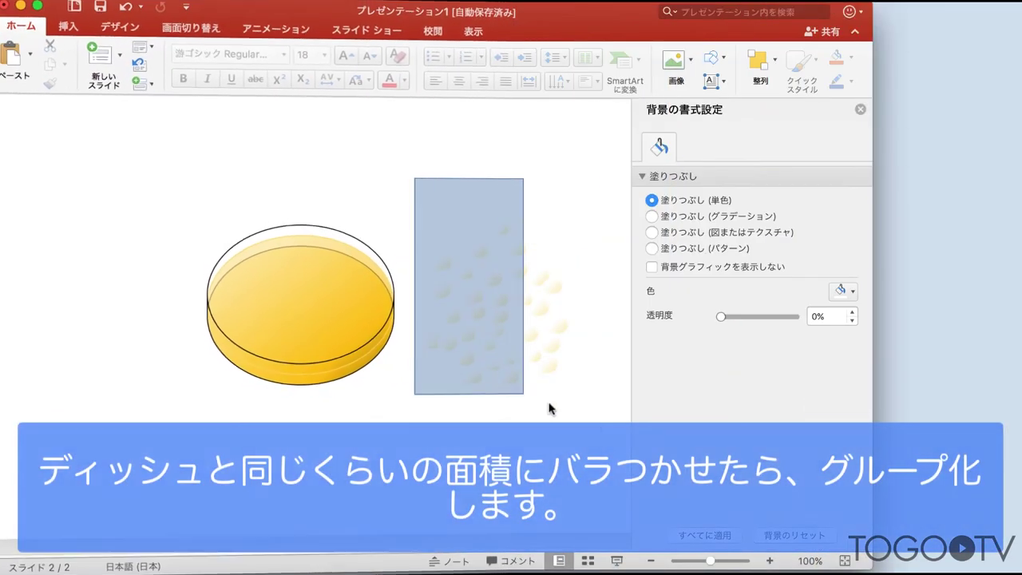
drag(548, 409, 590, 411)
Step: Group the colonies, shrink the group and fit it onto the agar inside the dish
right_click(515, 330)
click(750, 389)
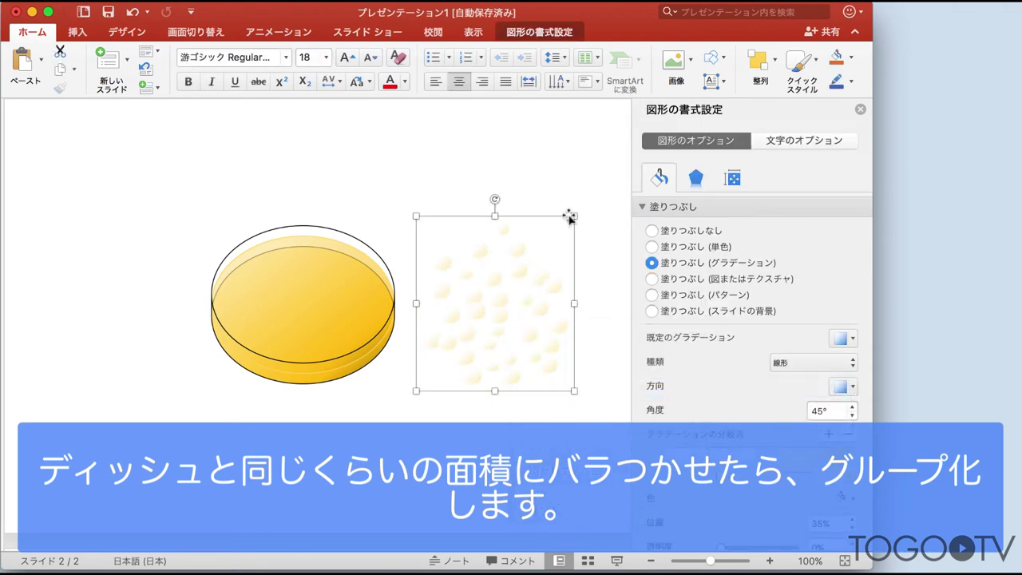
drag(569, 215, 549, 242)
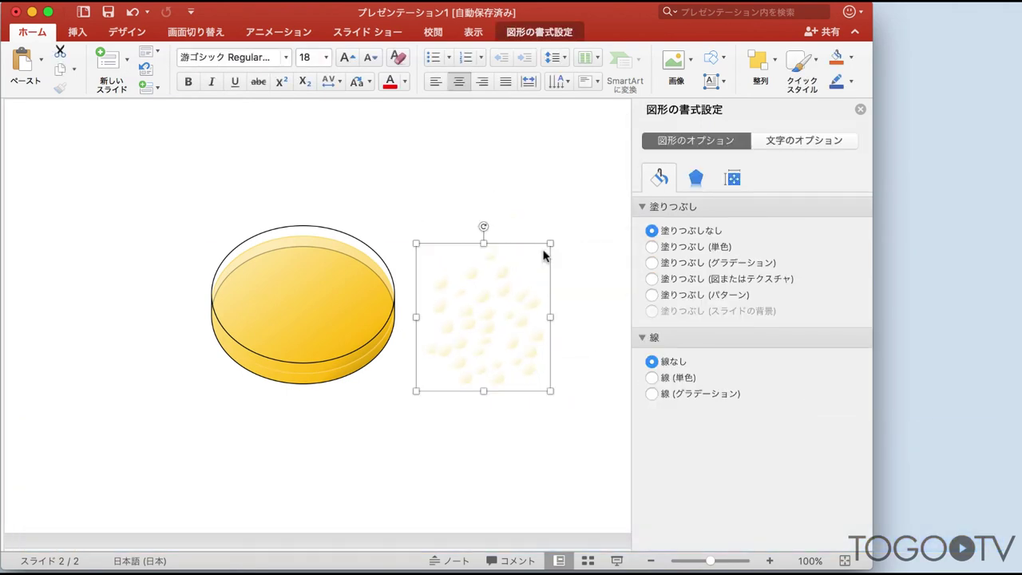
drag(499, 287, 319, 270)
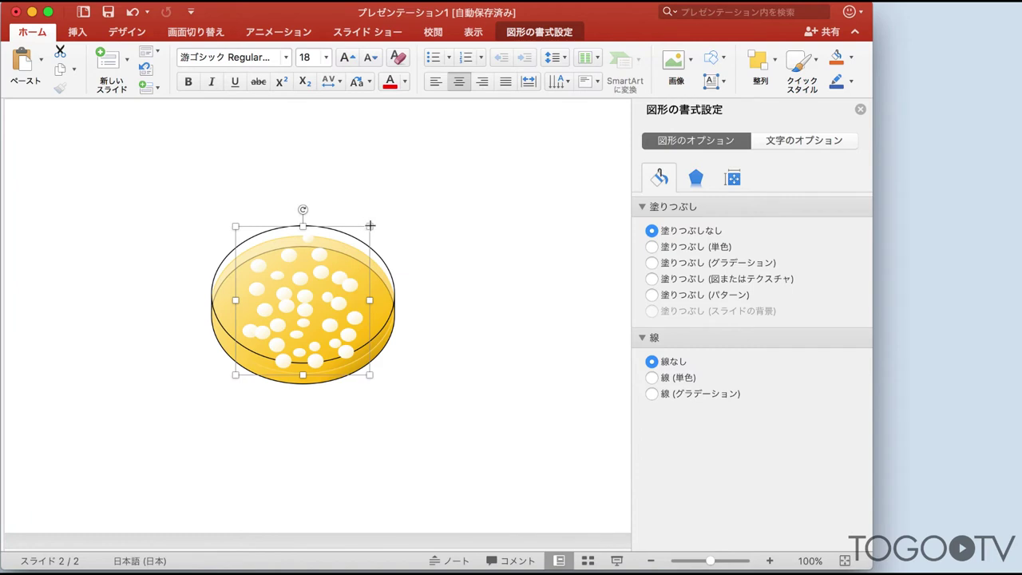
drag(369, 226, 349, 242)
drag(337, 288, 338, 278)
click(445, 251)
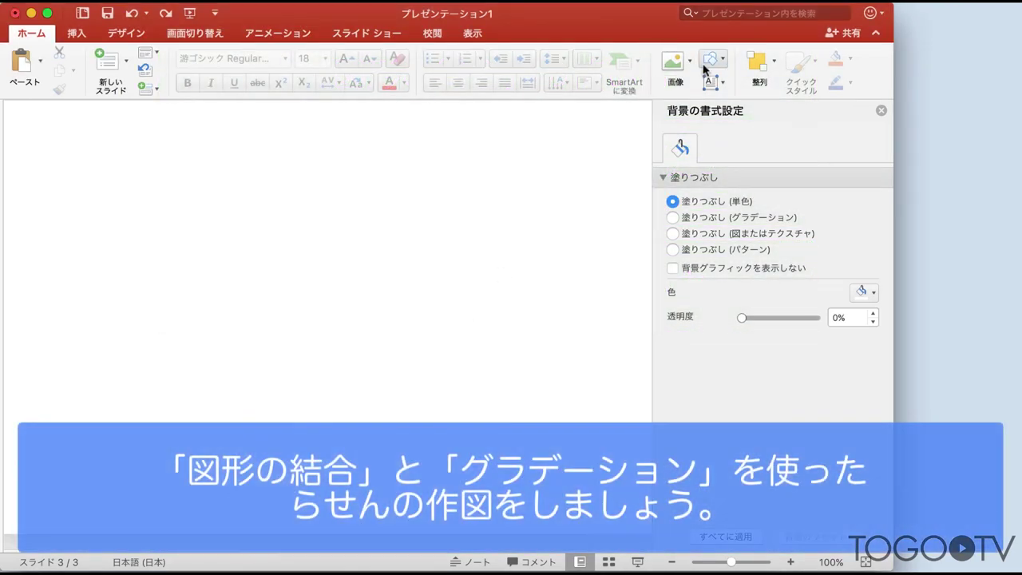
Step: Draw a tall cylinder on slide 3
click(722, 60)
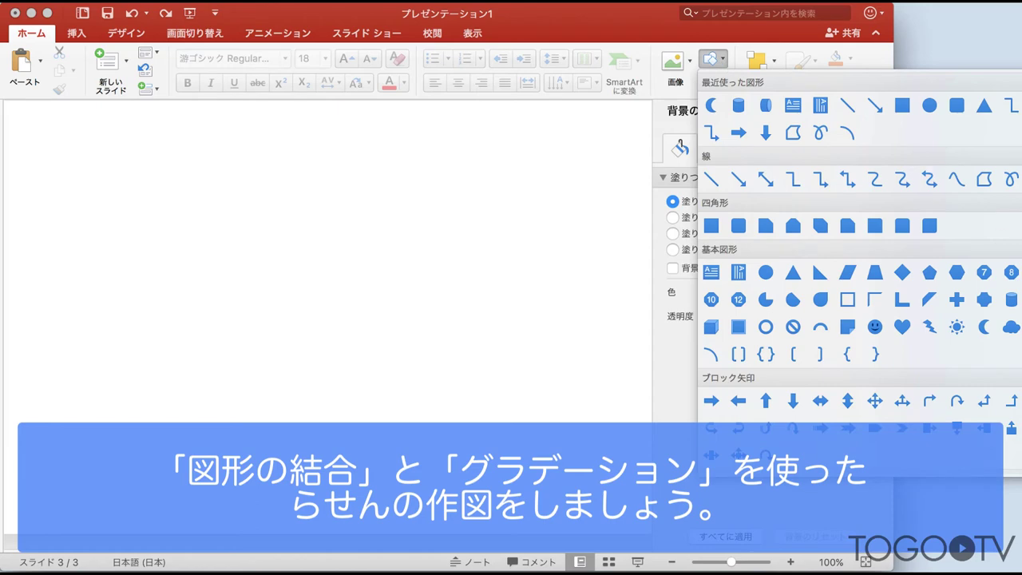
click(1010, 300)
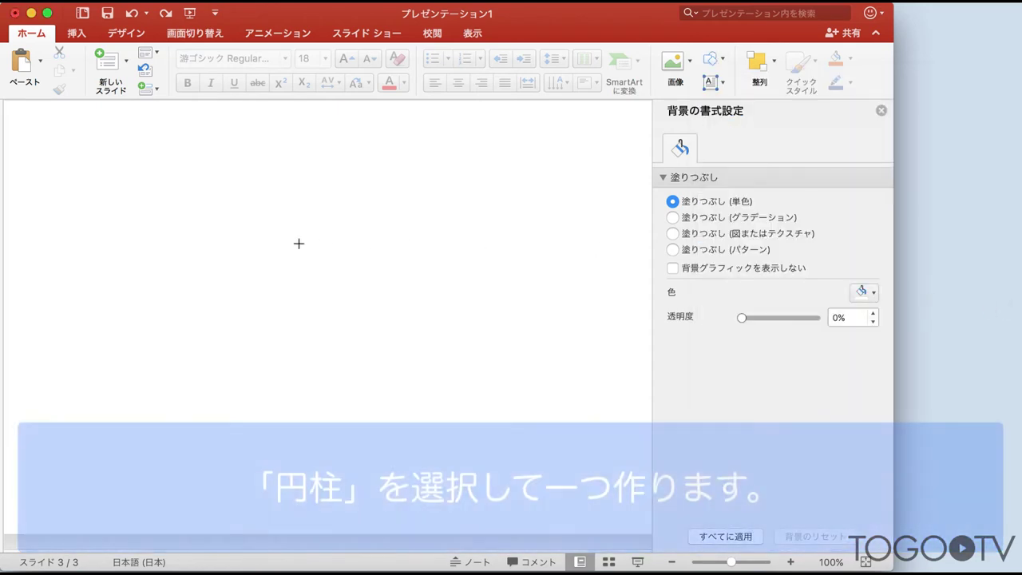
mouse_move(265, 251)
mouse_down()
mouse_move(397, 442)
mouse_move(387, 435)
mouse_up()
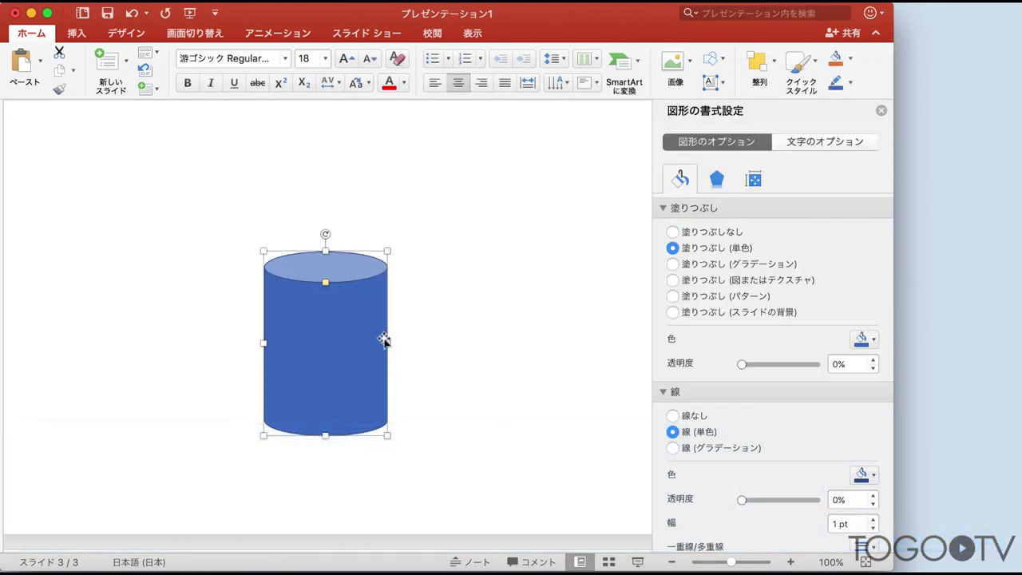
Step: Duplicate the cylinder slightly lower and subtract it, leaving a 1.49 × 5.41 cm curved band
right_click(360, 338)
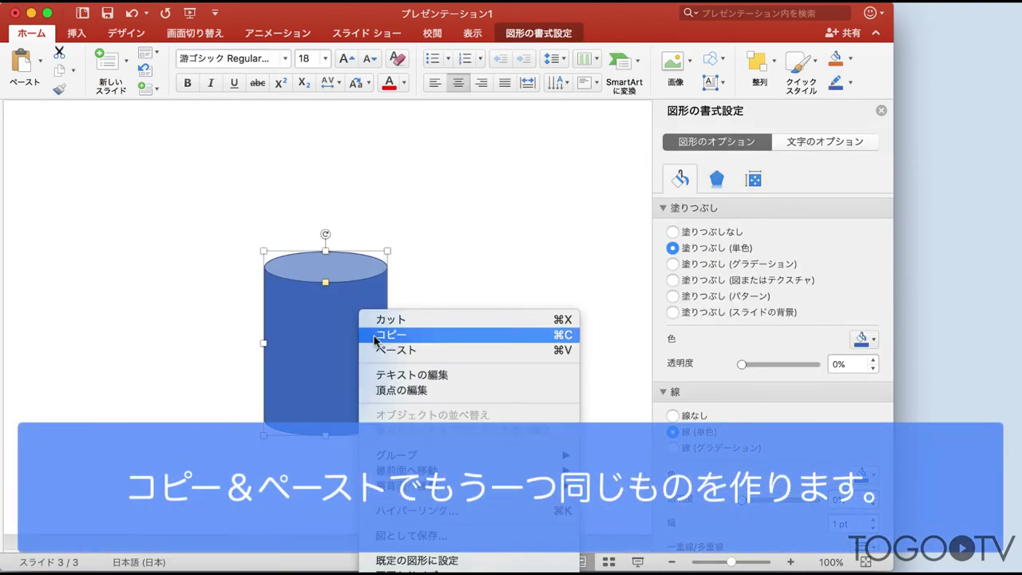
click(374, 335)
right_click(374, 338)
click(392, 350)
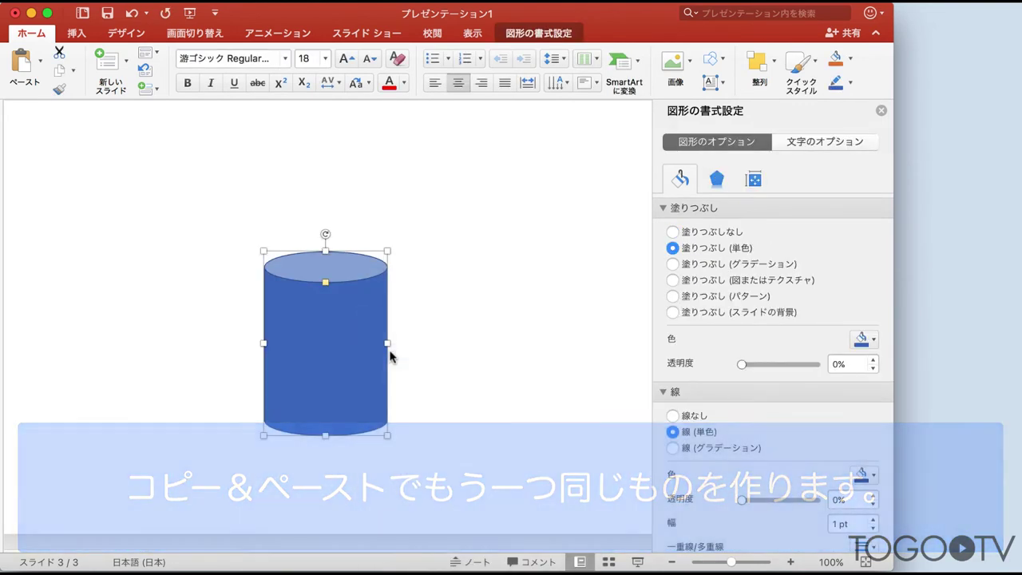
drag(362, 337, 356, 343)
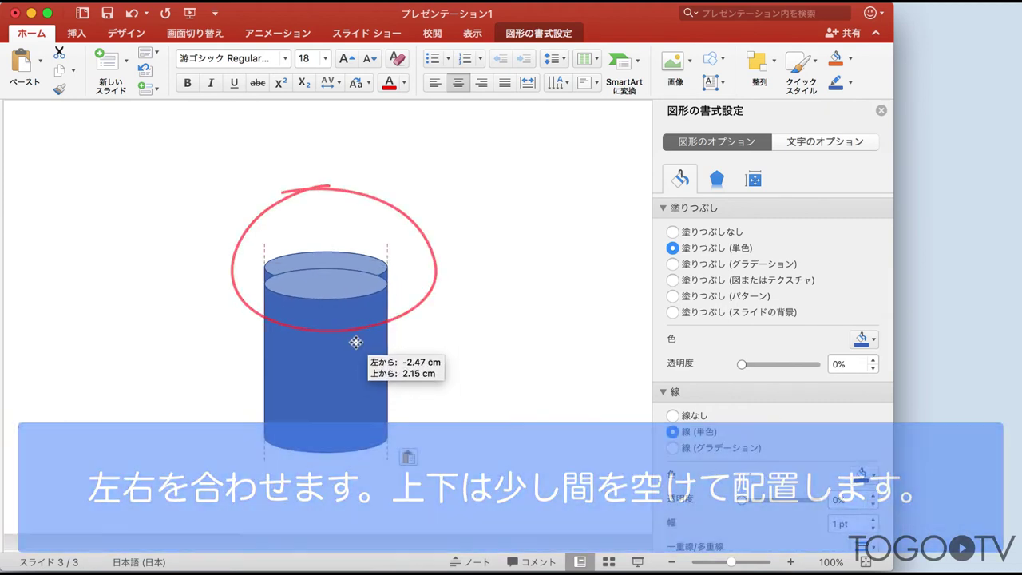
drag(356, 342, 355, 340)
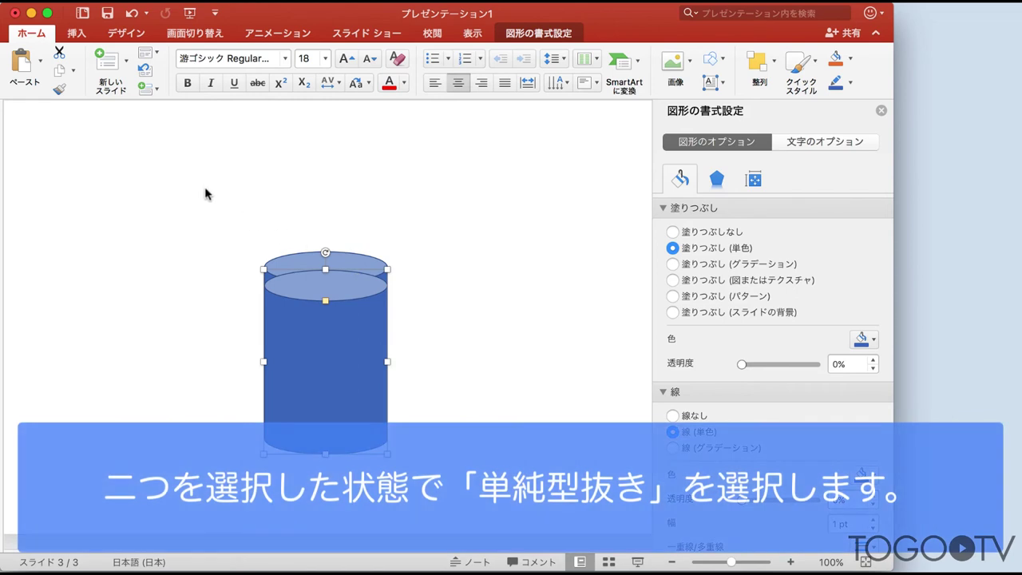
drag(206, 189, 410, 484)
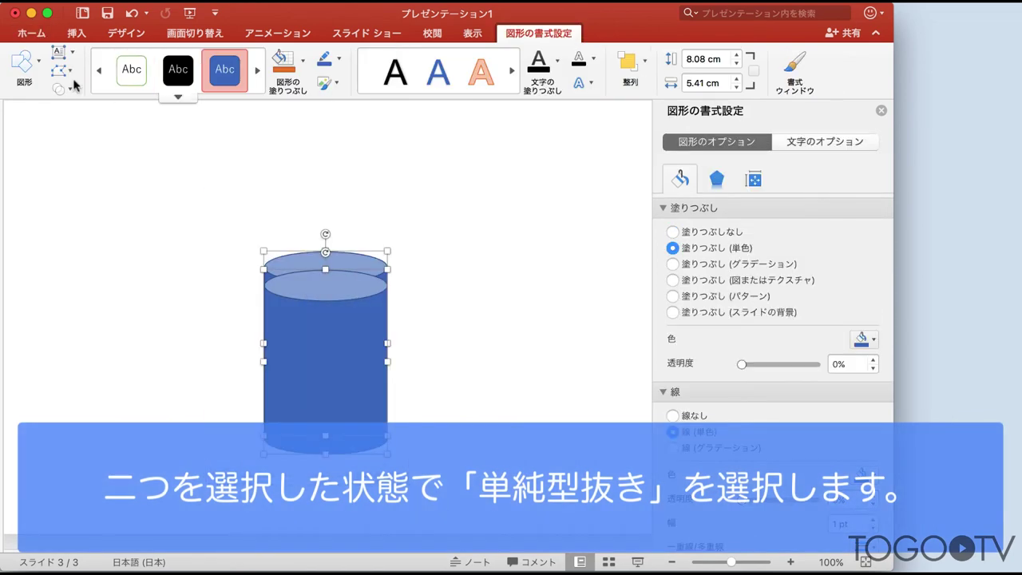
click(60, 87)
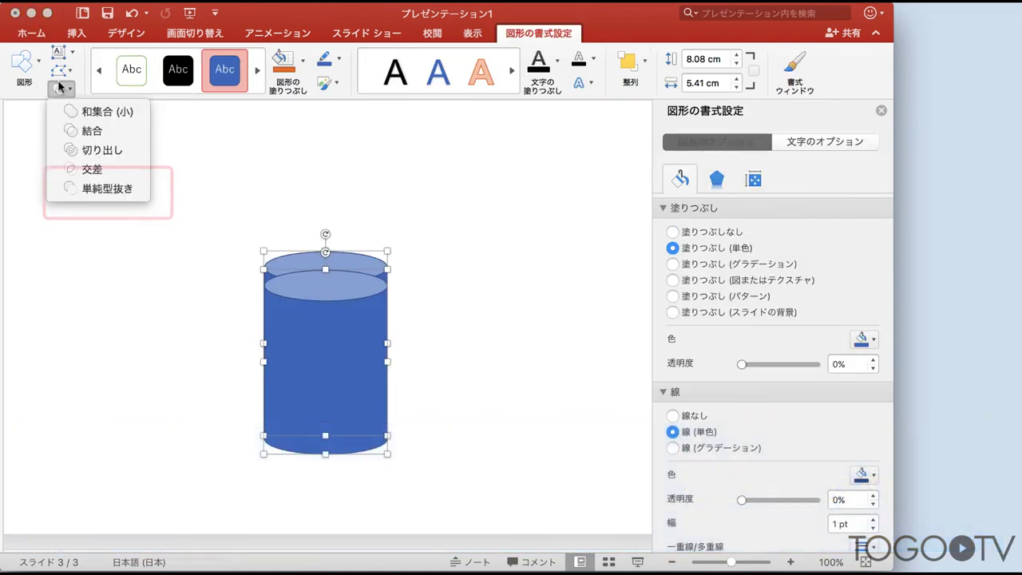
click(80, 188)
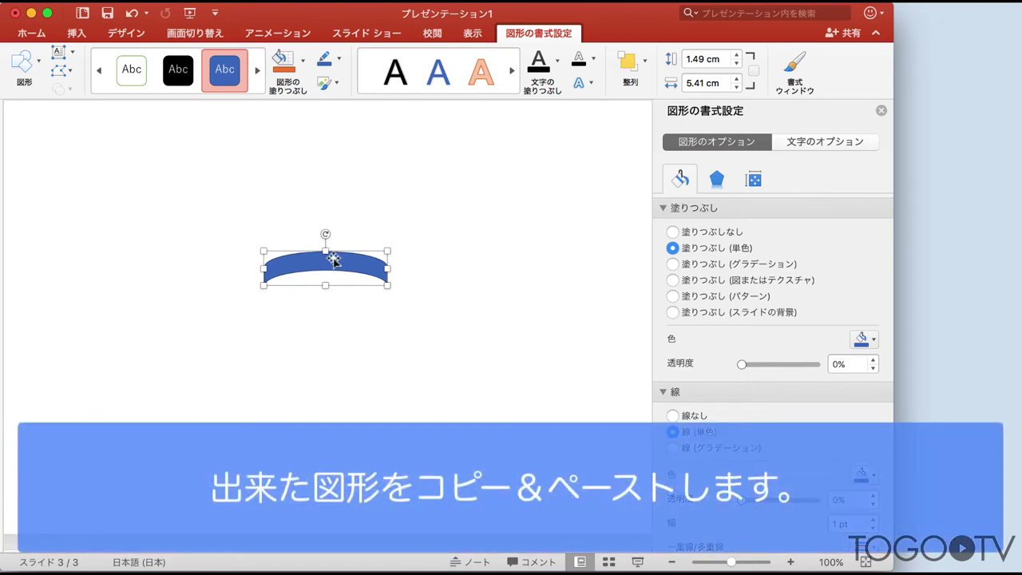
Step: Duplicate the curved band and move the copy below the original
right_click(334, 259)
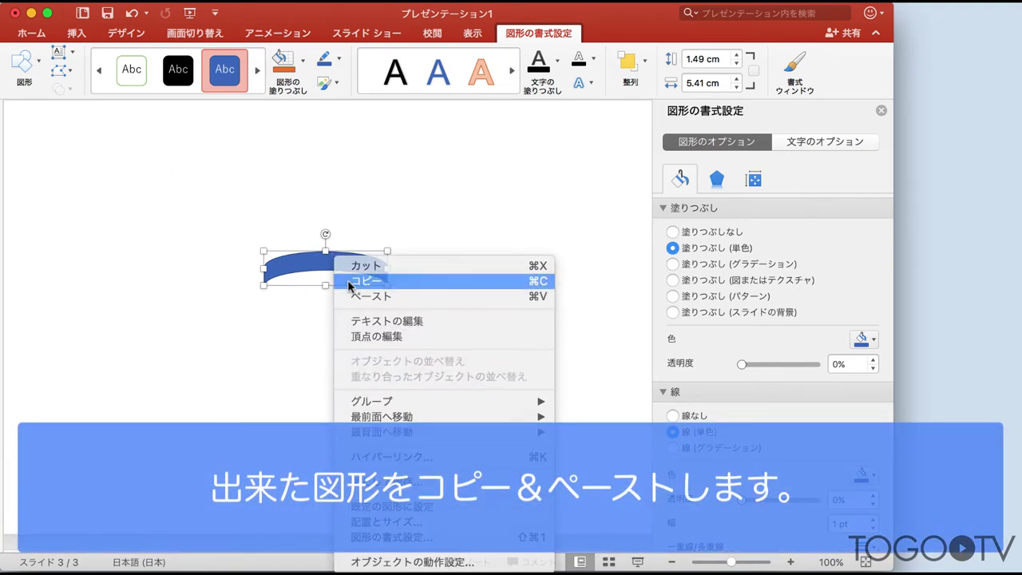
click(348, 279)
right_click(335, 256)
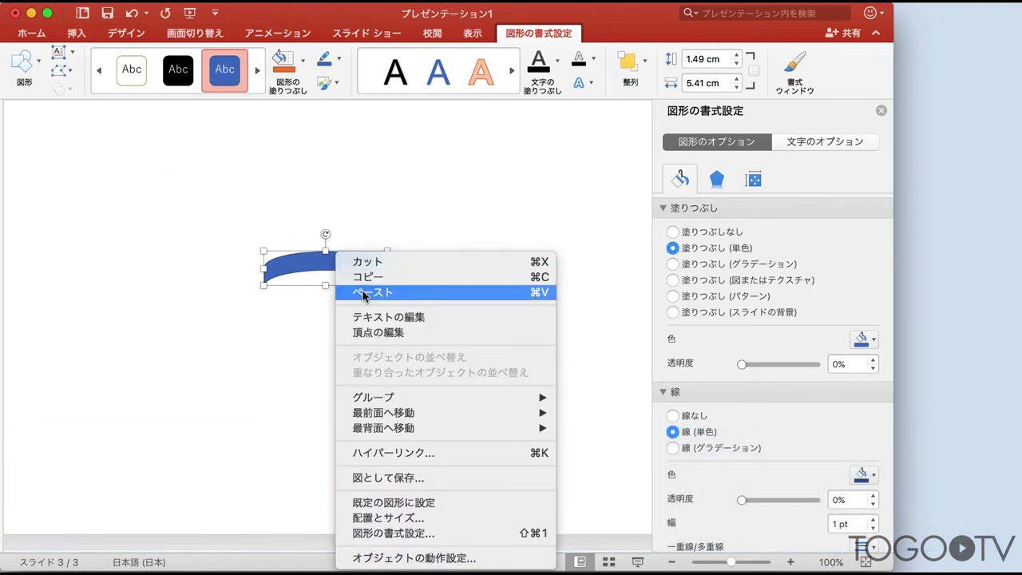
click(363, 294)
mouse_move(357, 275)
mouse_down()
mouse_move(355, 329)
mouse_move(331, 371)
mouse_move(351, 348)
mouse_up()
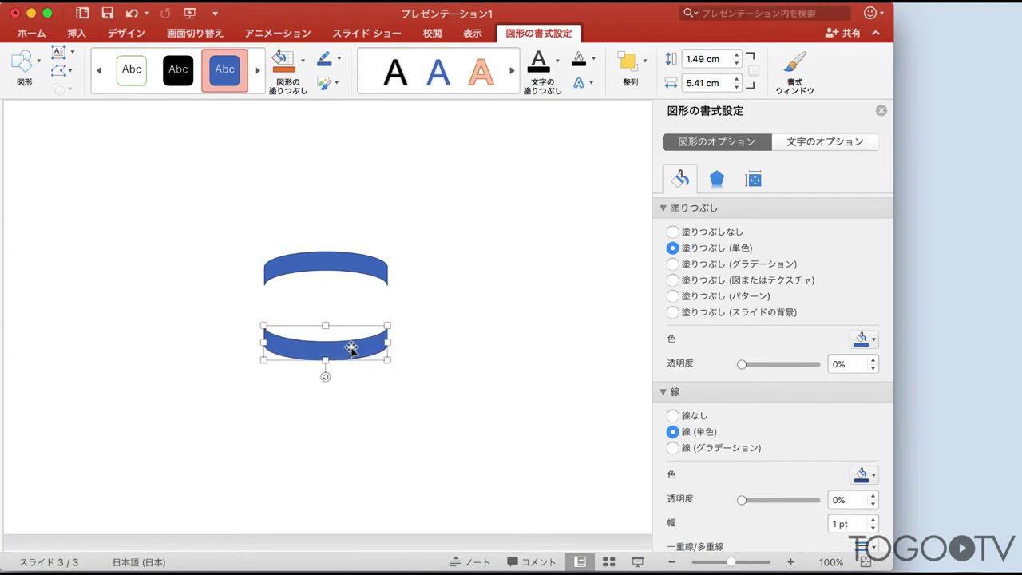
Step: Subtract a rectangle from the lower band's right half, leaving a 1.49 × 2.7 cm half-band
click(20, 65)
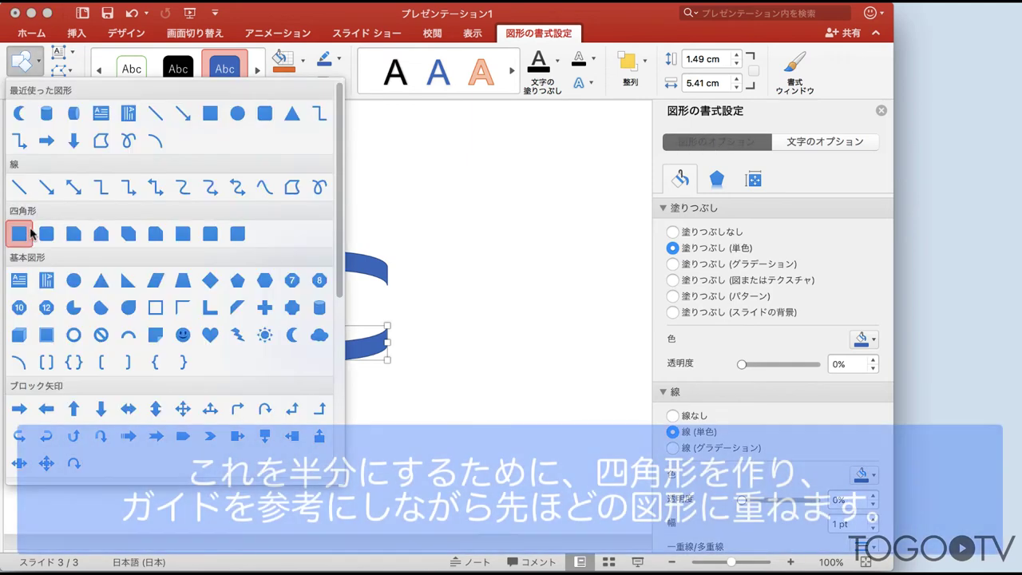
click(18, 231)
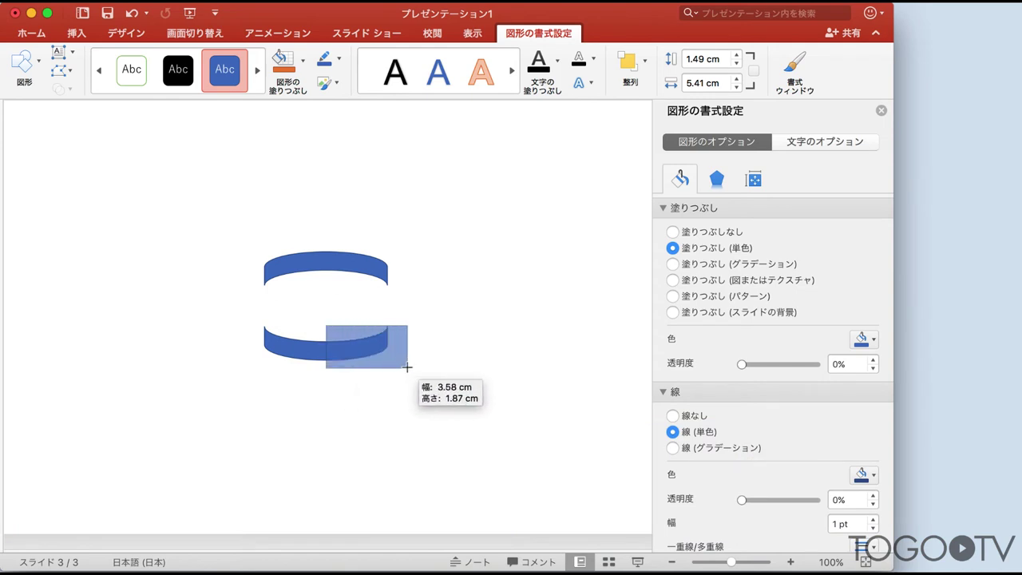
drag(407, 367, 407, 369)
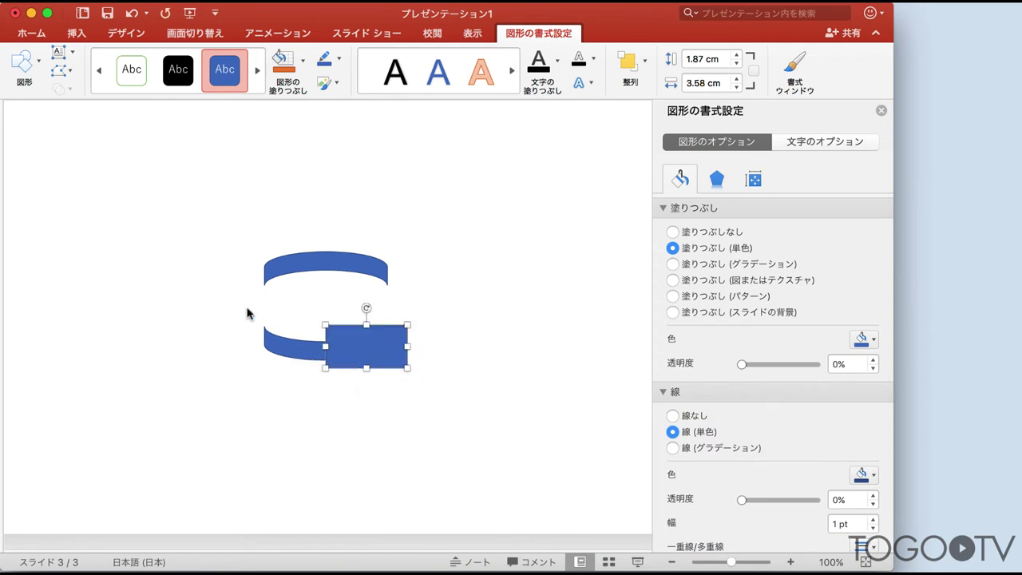
drag(247, 309, 444, 413)
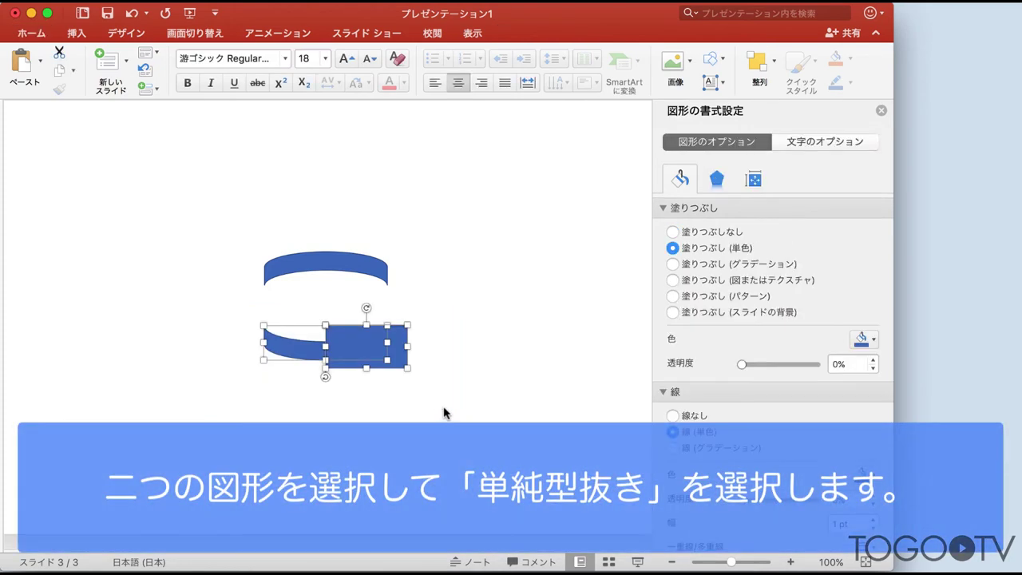
click(70, 90)
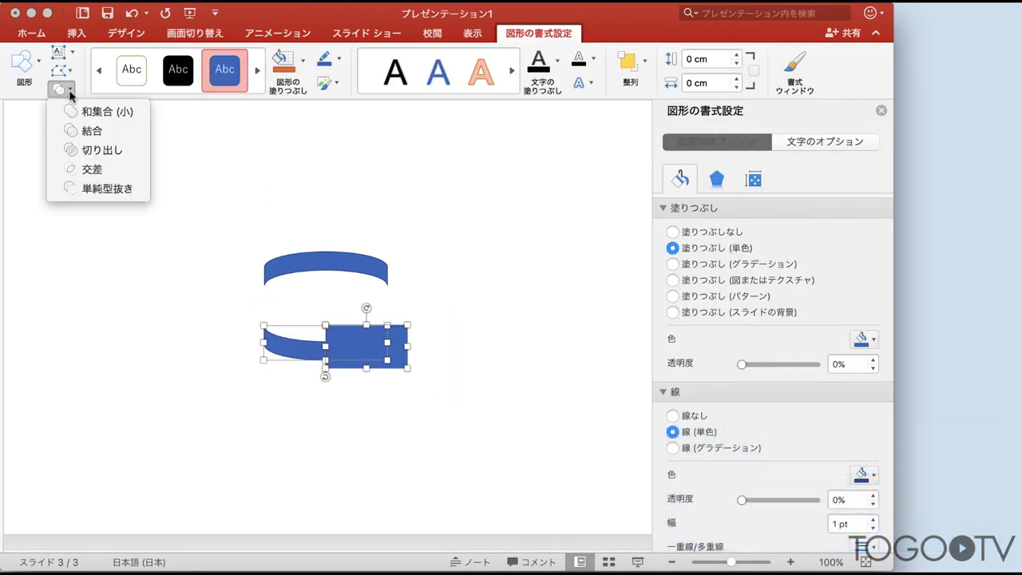
click(81, 189)
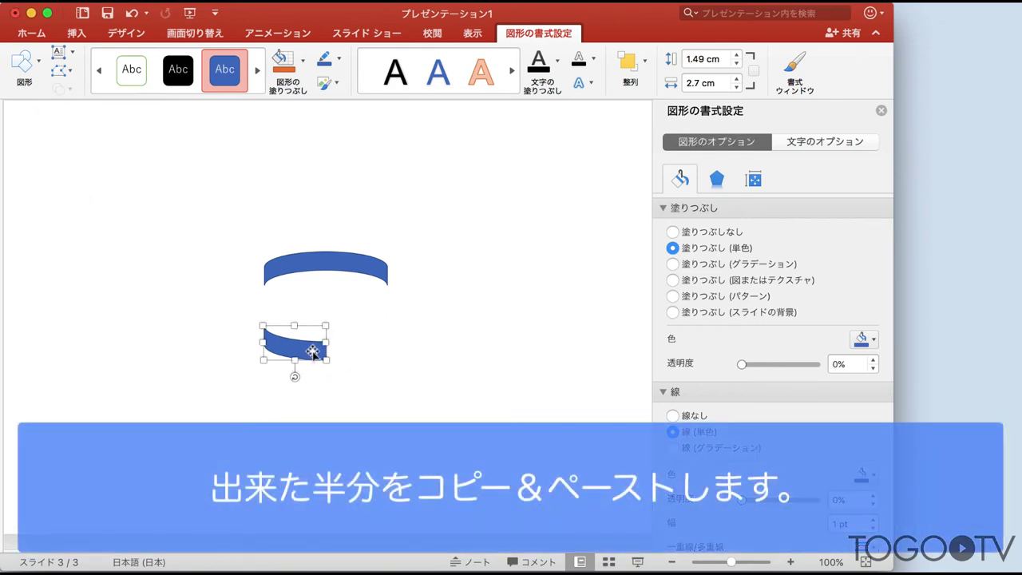
Step: Duplicate the half band and place the copy to the right of the original
right_click(312, 352)
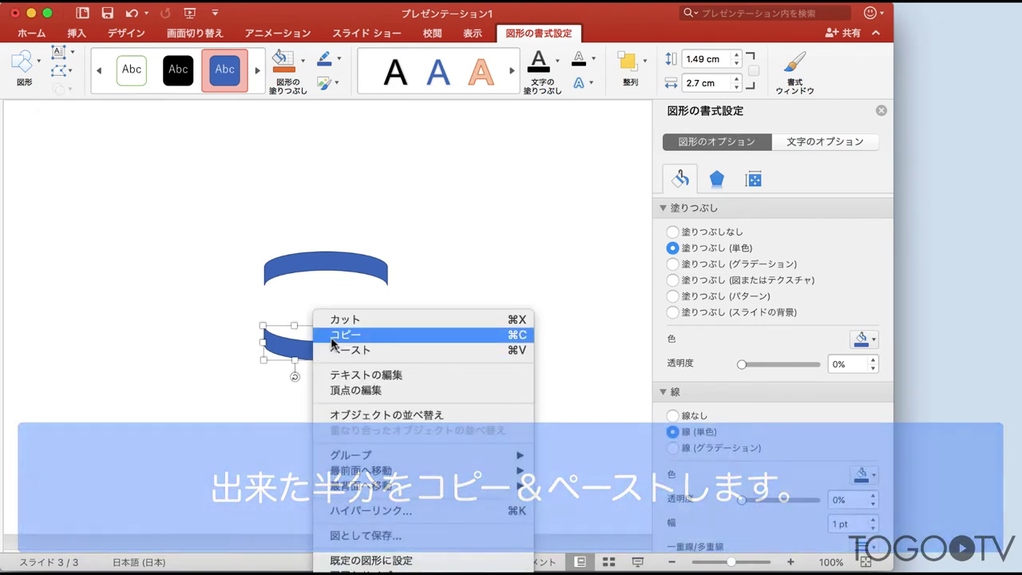
click(327, 333)
right_click(316, 349)
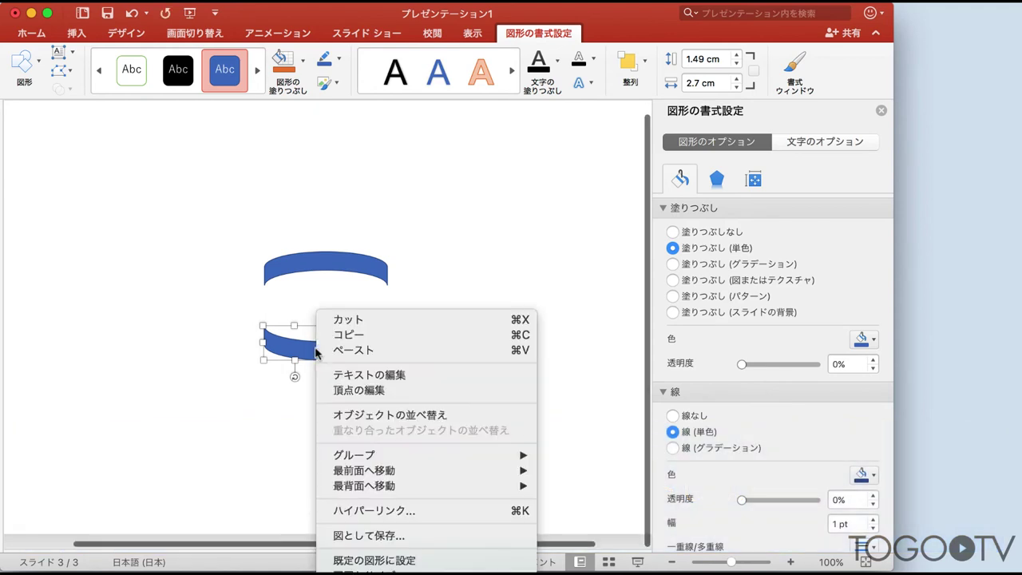
click(343, 351)
drag(316, 354, 384, 348)
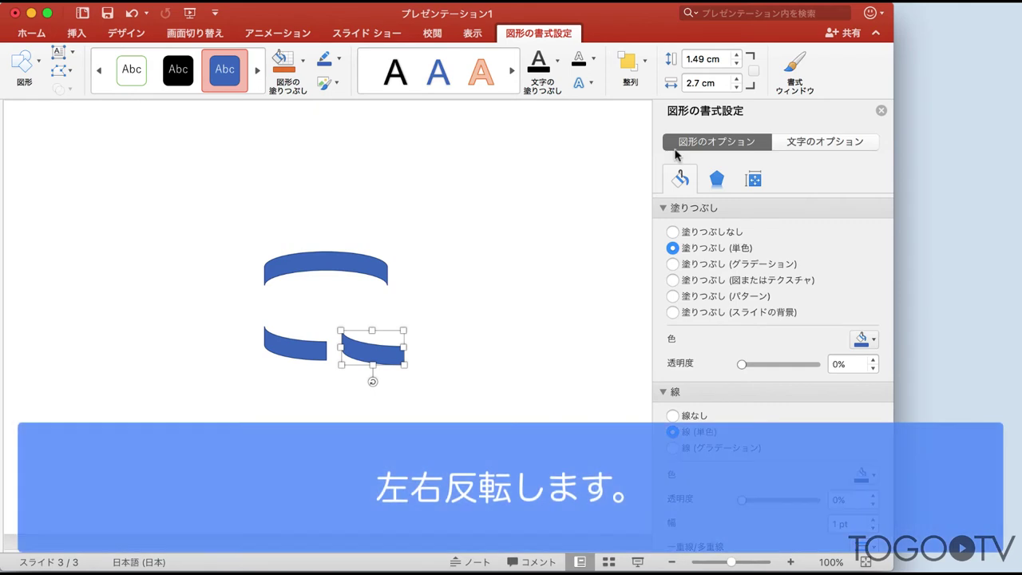
Step: Flip the right-hand half band horizontally
click(640, 71)
click(741, 139)
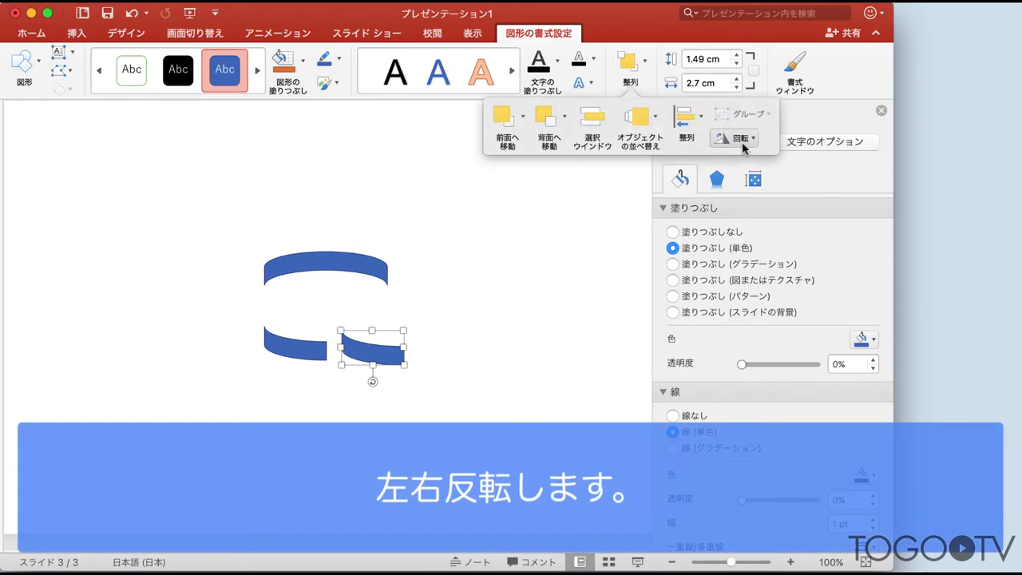
click(762, 219)
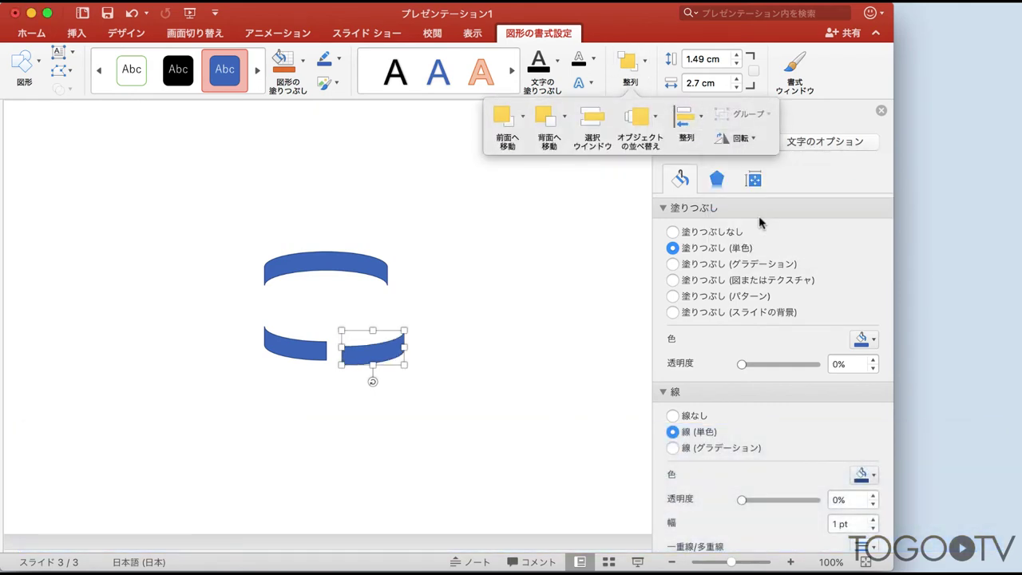
click(490, 312)
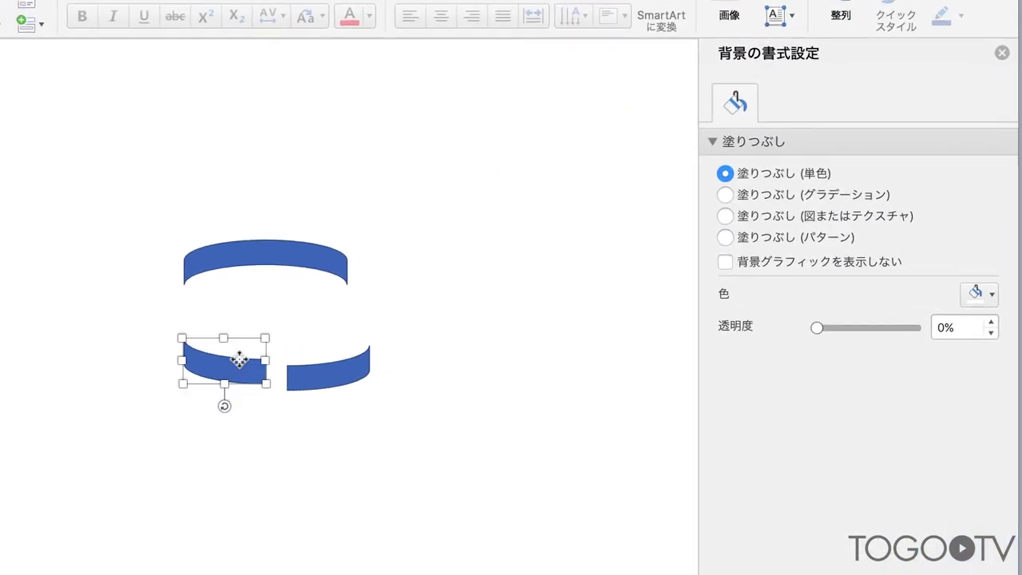
Step: Align both half bands, then lower the large band and tilt it about 23° so all pieces join
drag(240, 336, 239, 338)
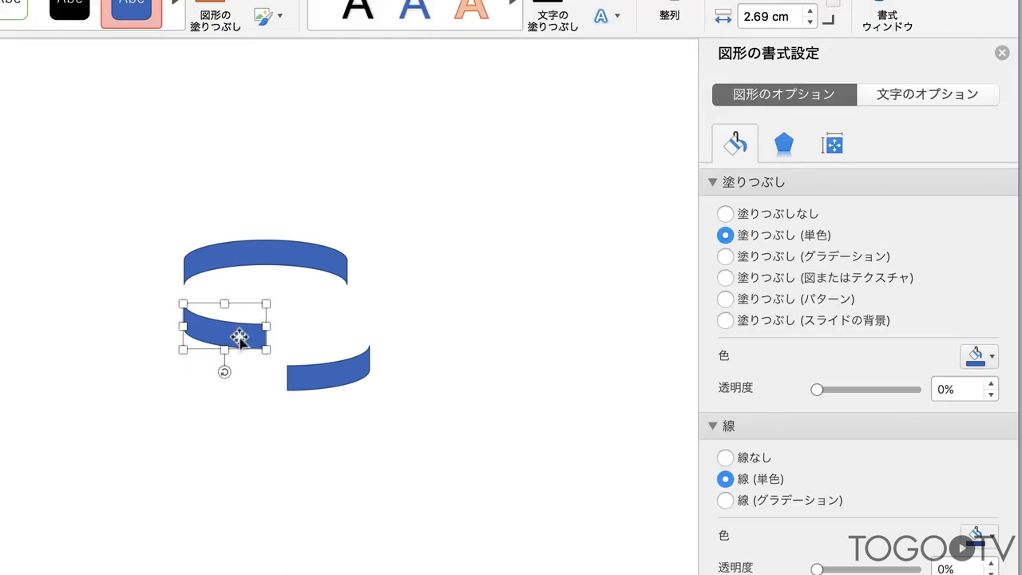
mouse_move(341, 378)
mouse_down()
mouse_move(325, 376)
mouse_move(322, 361)
mouse_move(316, 385)
mouse_up()
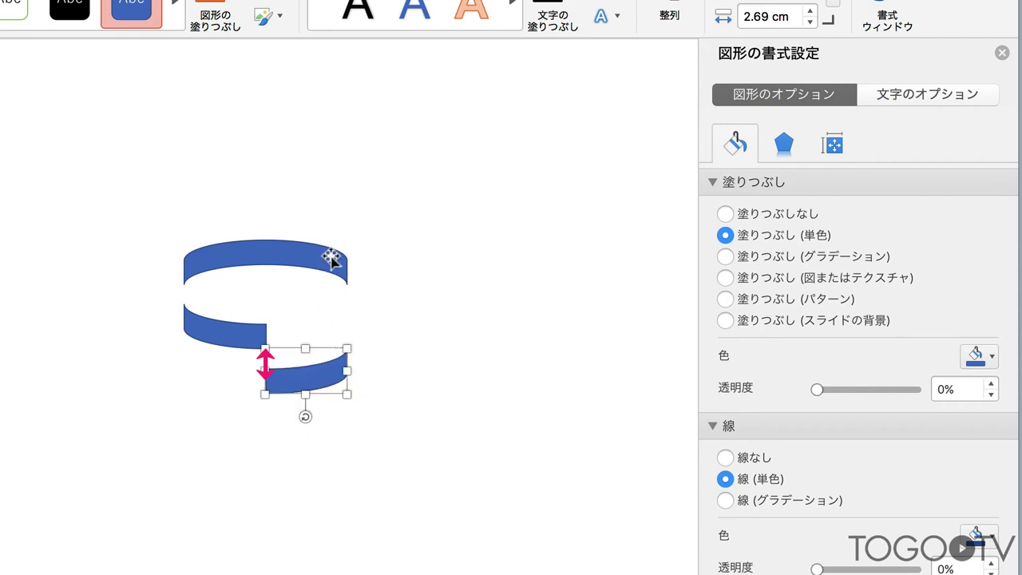
drag(330, 257, 331, 289)
drag(267, 249, 284, 247)
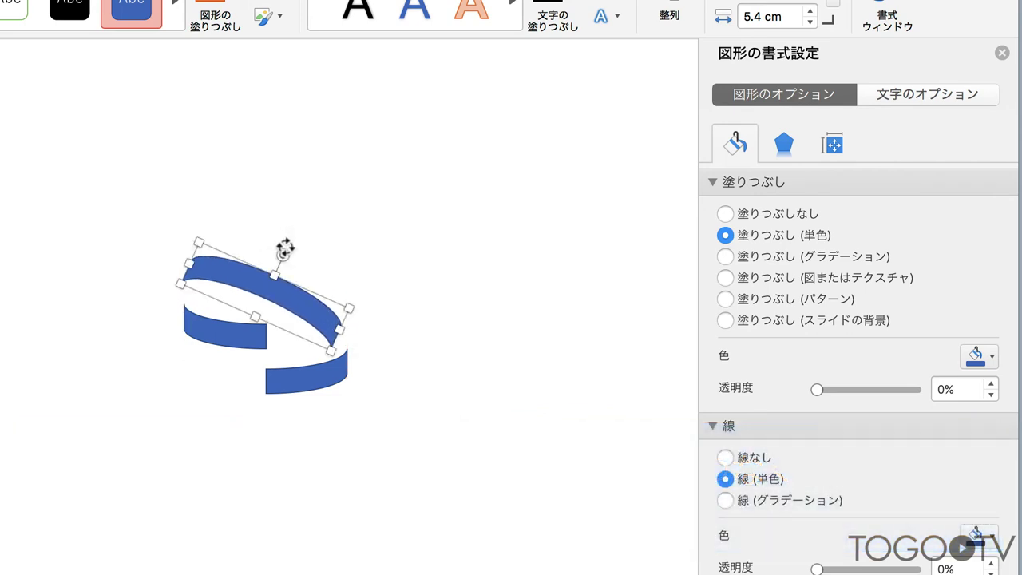
mouse_move(281, 289)
mouse_down()
mouse_move(285, 311)
mouse_move(284, 275)
mouse_move(273, 325)
mouse_move(272, 292)
mouse_up()
click(401, 330)
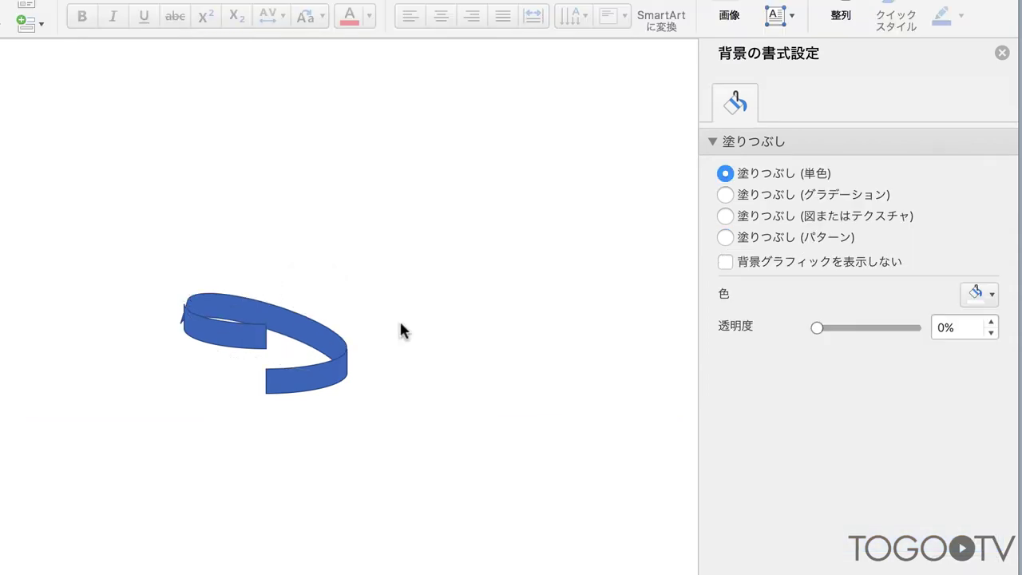
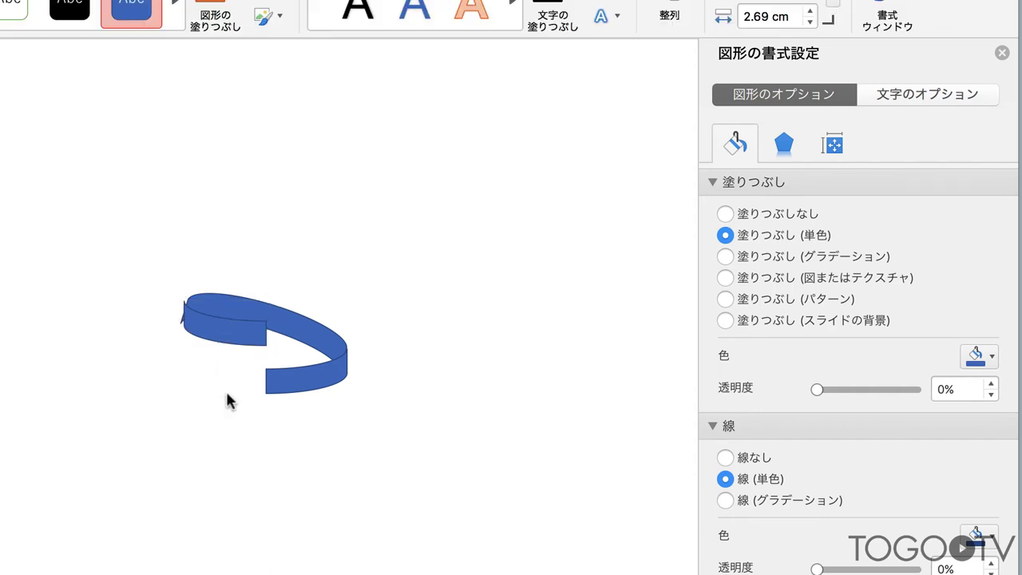
Step: Zoom in and stretch the long curved back piece slightly further left
click(269, 445)
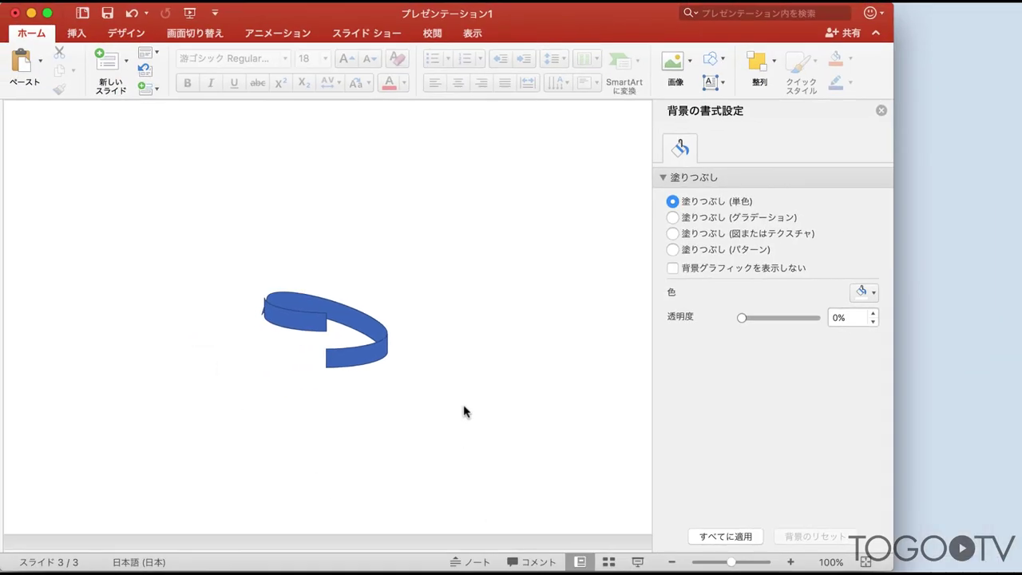
scroll(464, 407, up, 3)
scroll(468, 410, up, 3)
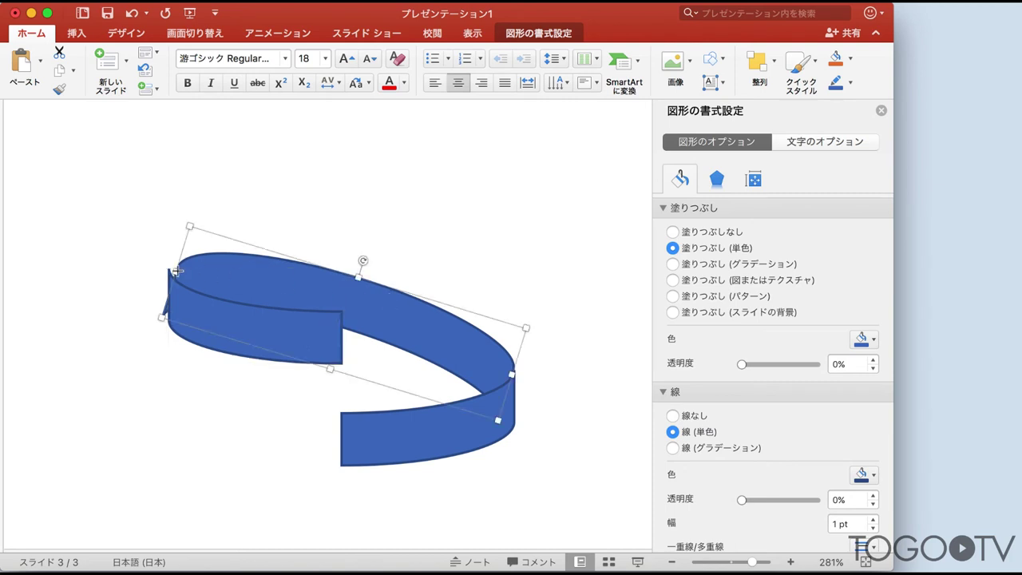
drag(177, 272, 172, 272)
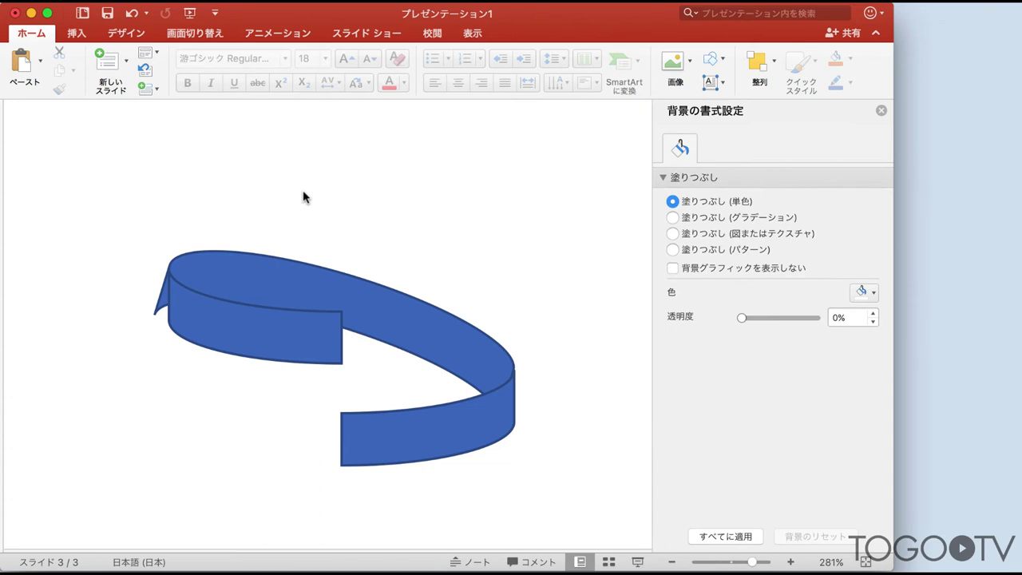
Step: Draw a rectangle over the protruding left tip and fragment it with the long curved piece
click(711, 64)
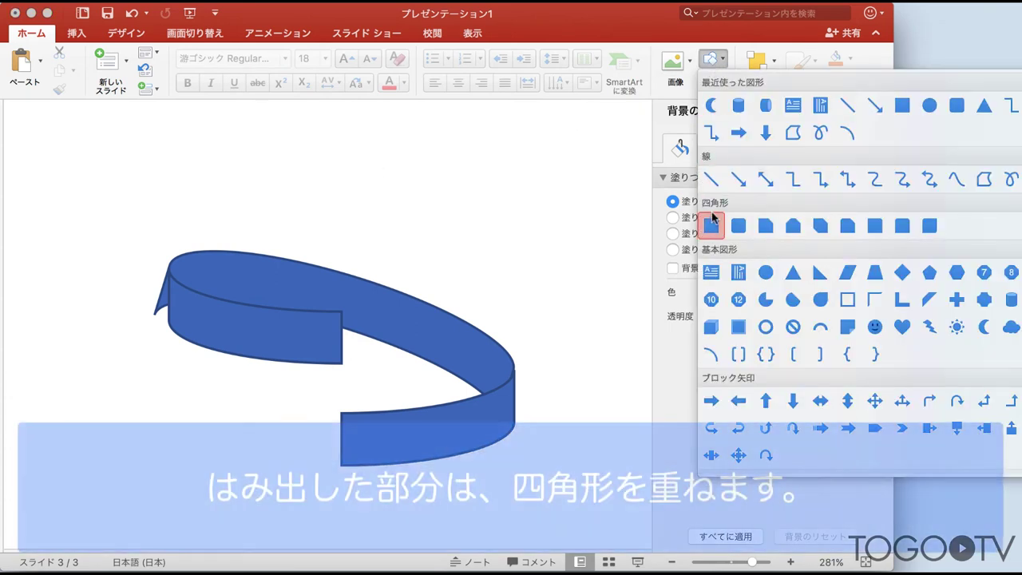
click(712, 219)
drag(133, 241, 166, 339)
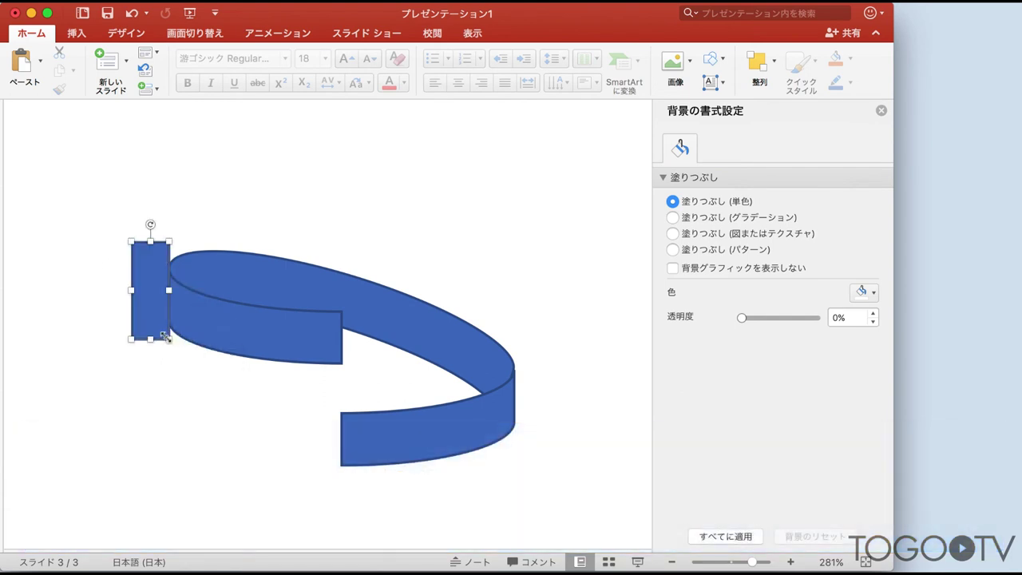
shift+click(258, 262)
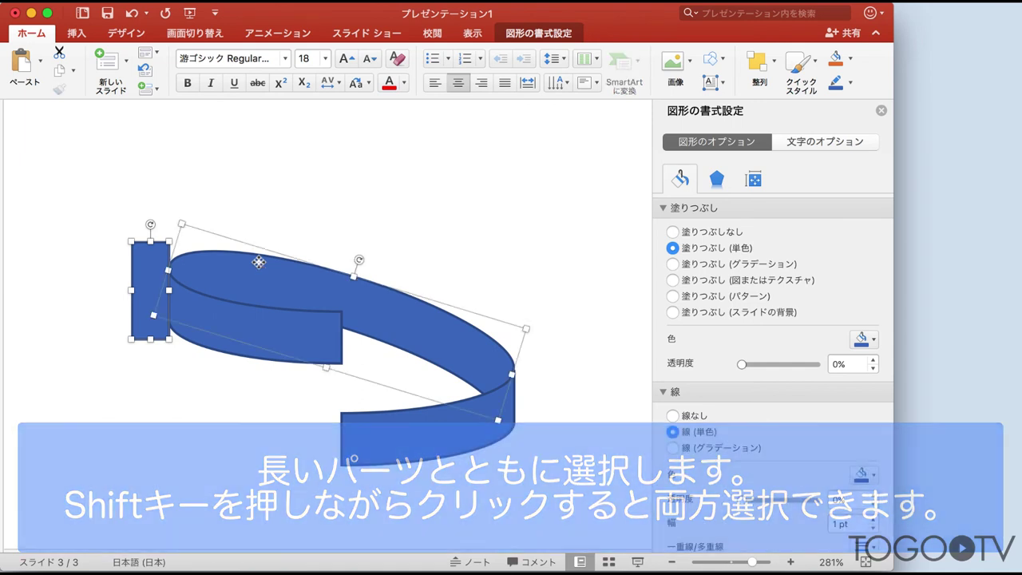
click(70, 91)
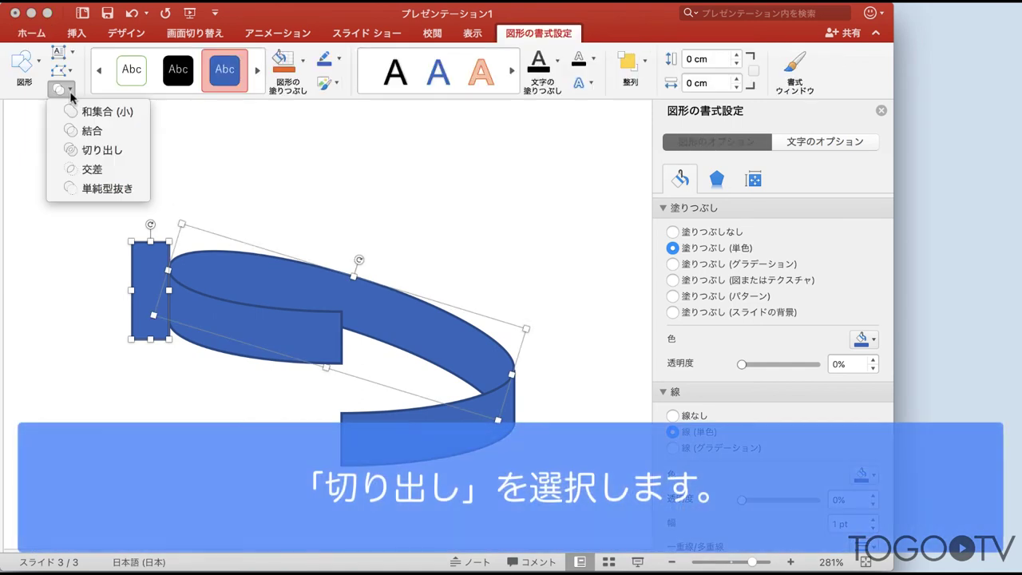
click(90, 149)
Step: Delete the leftover rectangle fragment and the small pointed tip
click(163, 166)
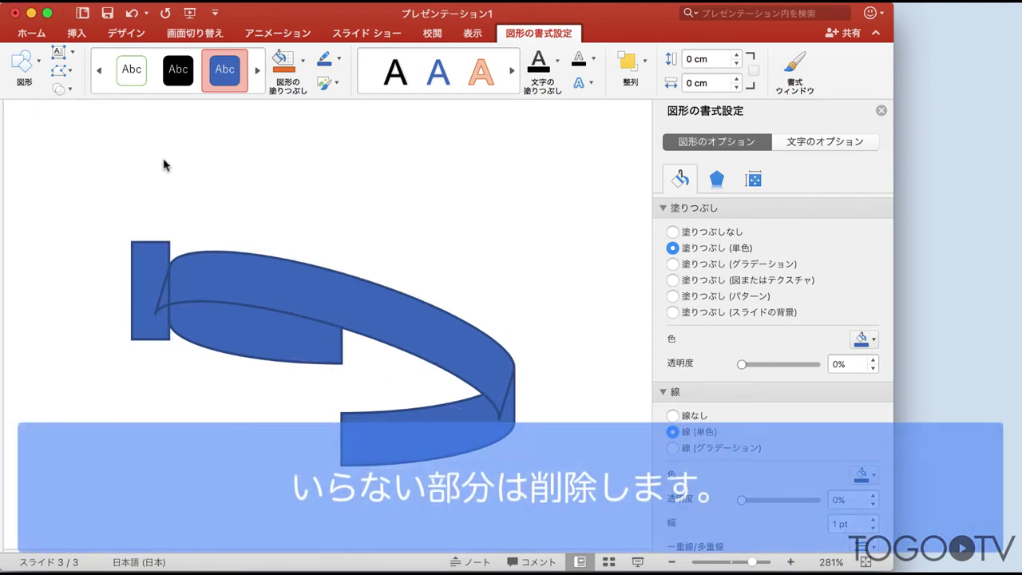
click(144, 248)
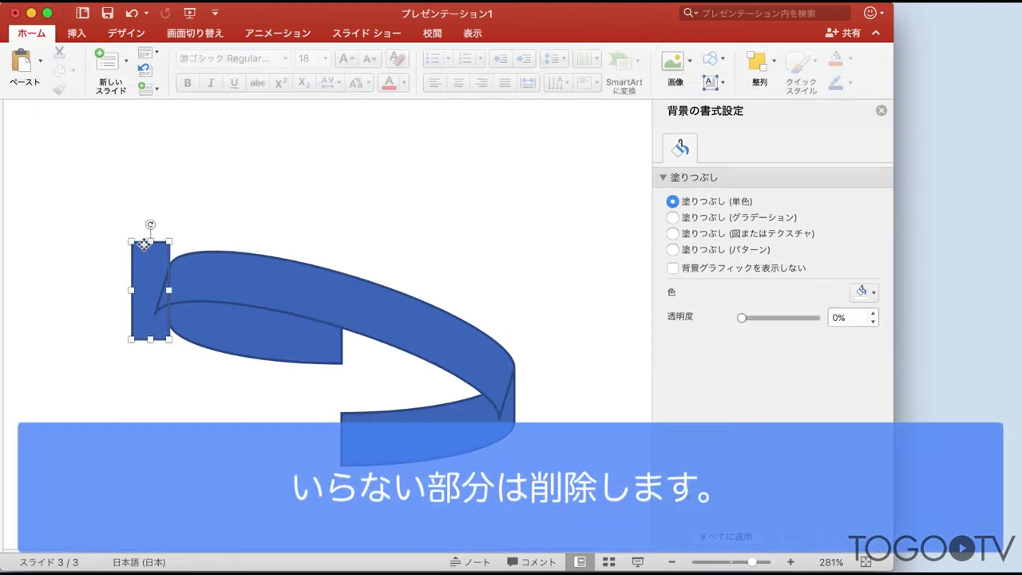
key(Delete)
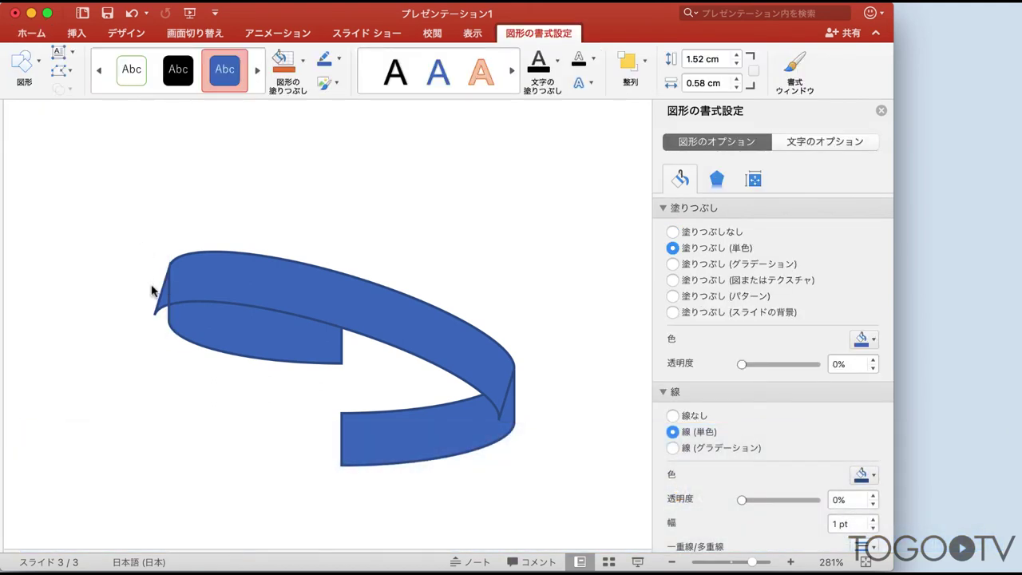
click(157, 296)
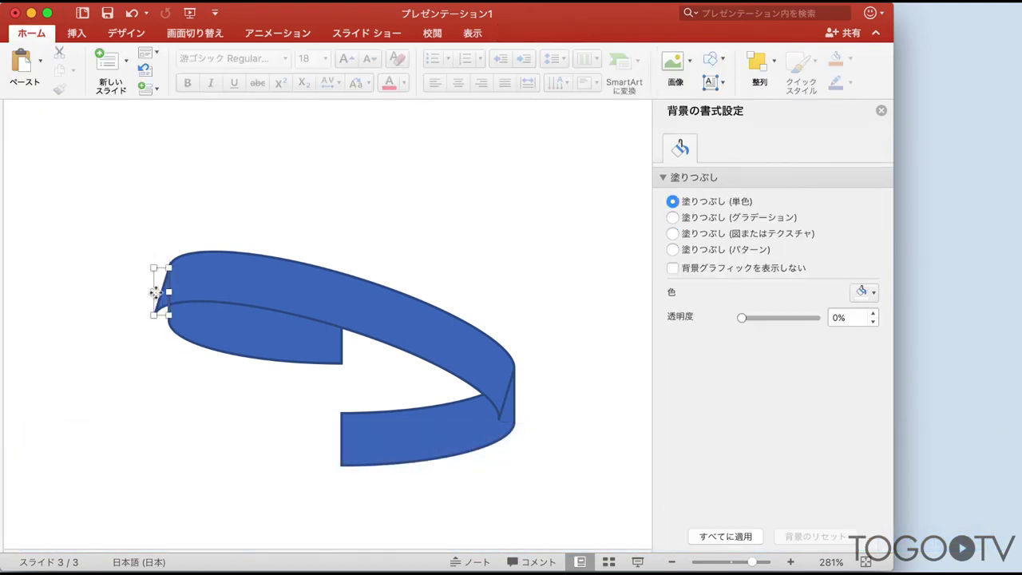
key(Delete)
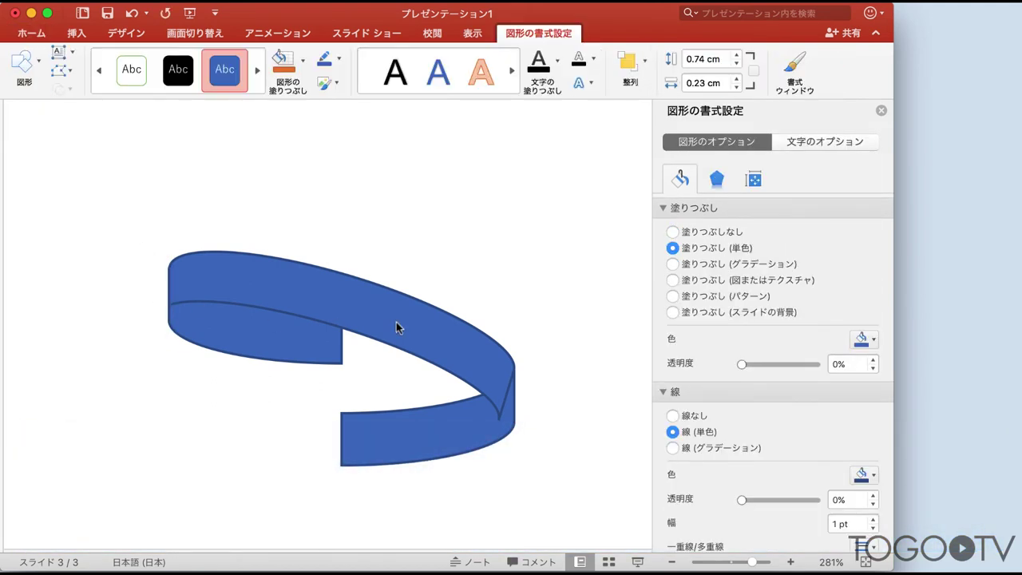
click(537, 318)
Step: Send the long curved back piece to the back and fill it dark green
click(429, 344)
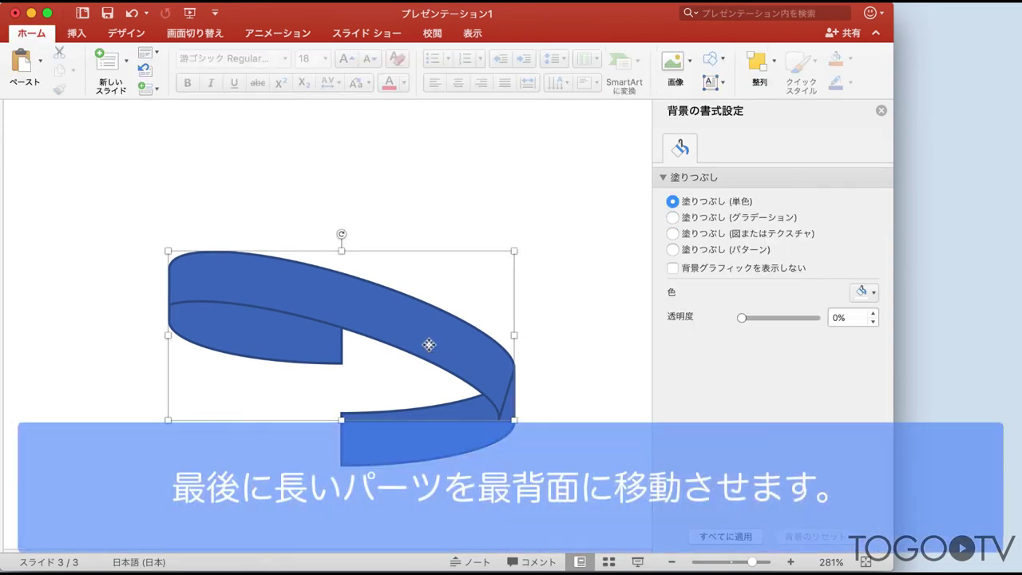
right_click(430, 314)
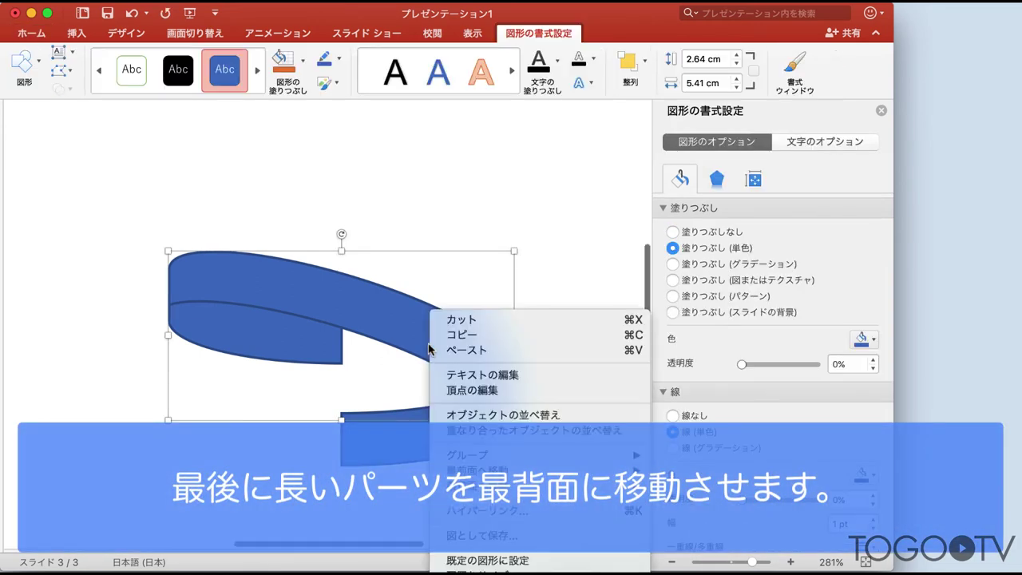
mouse_move(527, 485)
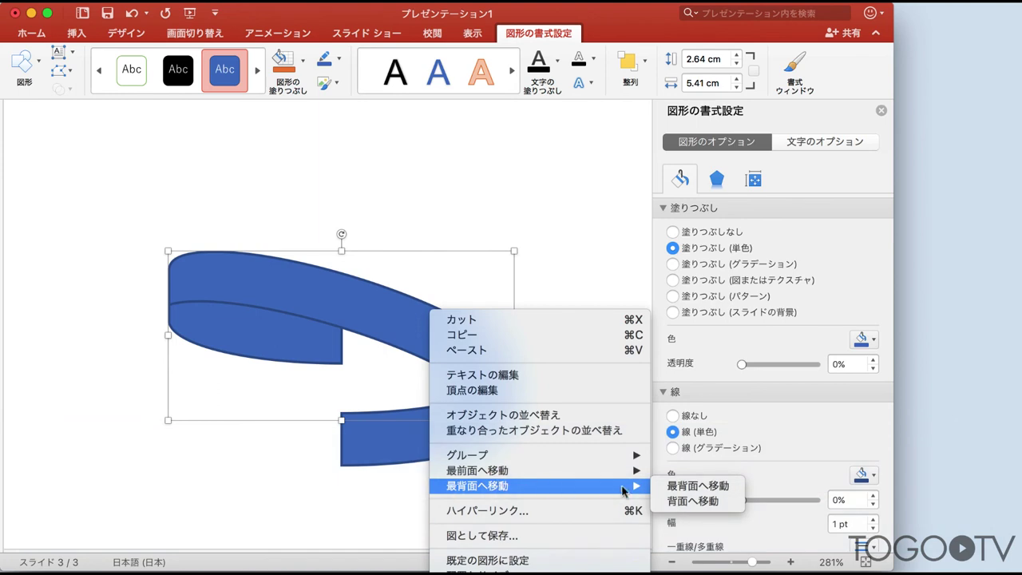
click(669, 486)
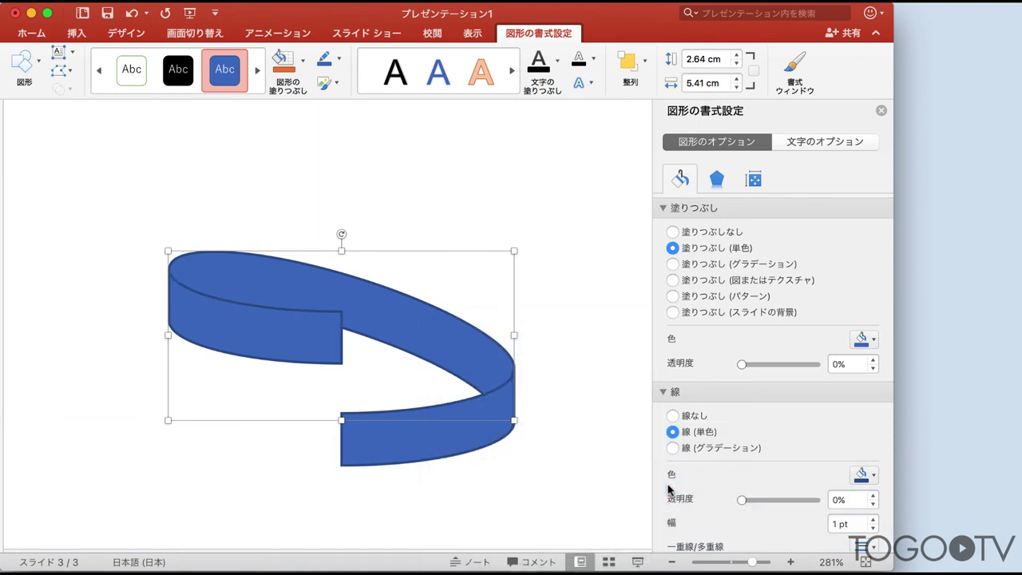
click(864, 338)
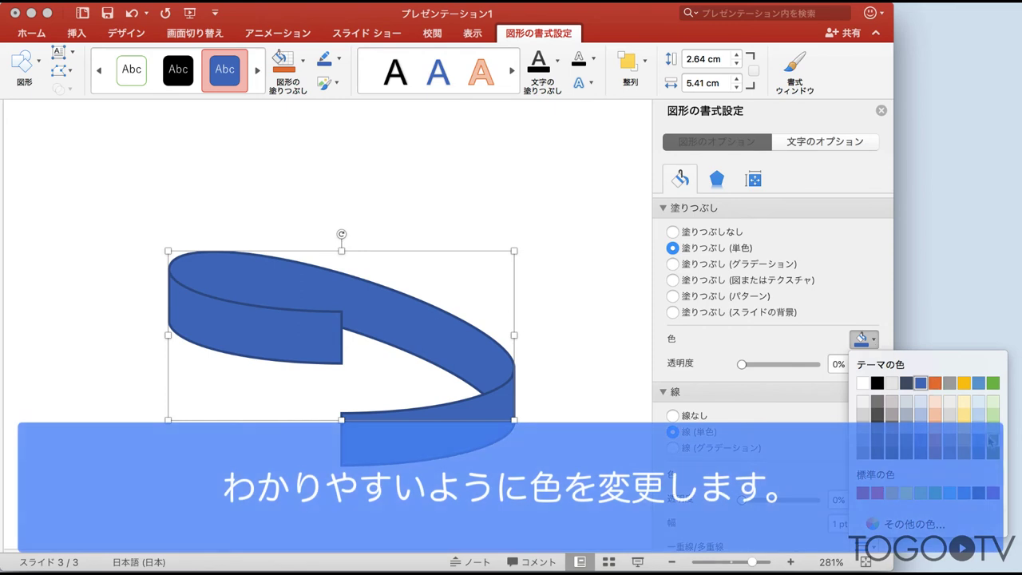
click(991, 444)
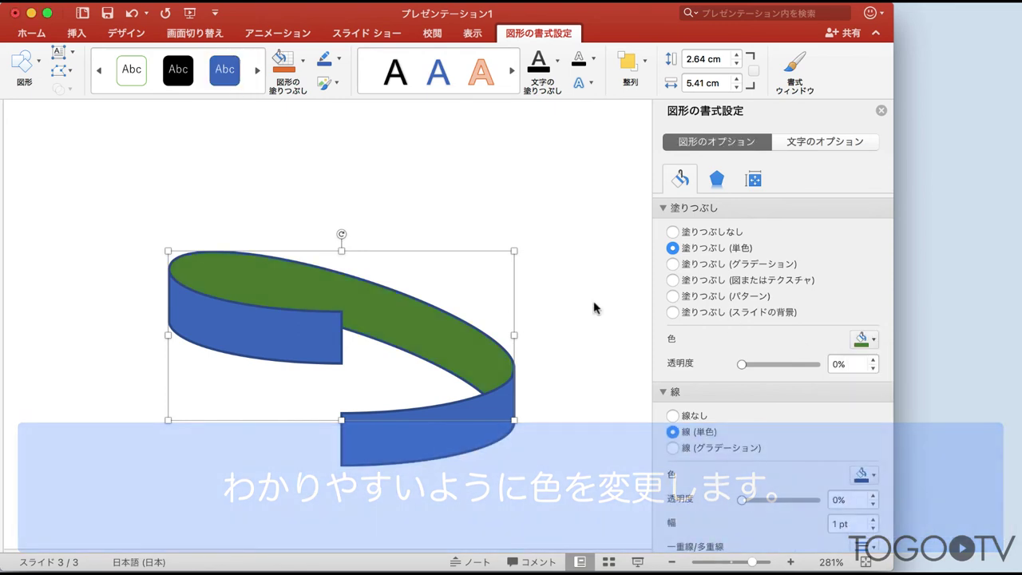
click(594, 308)
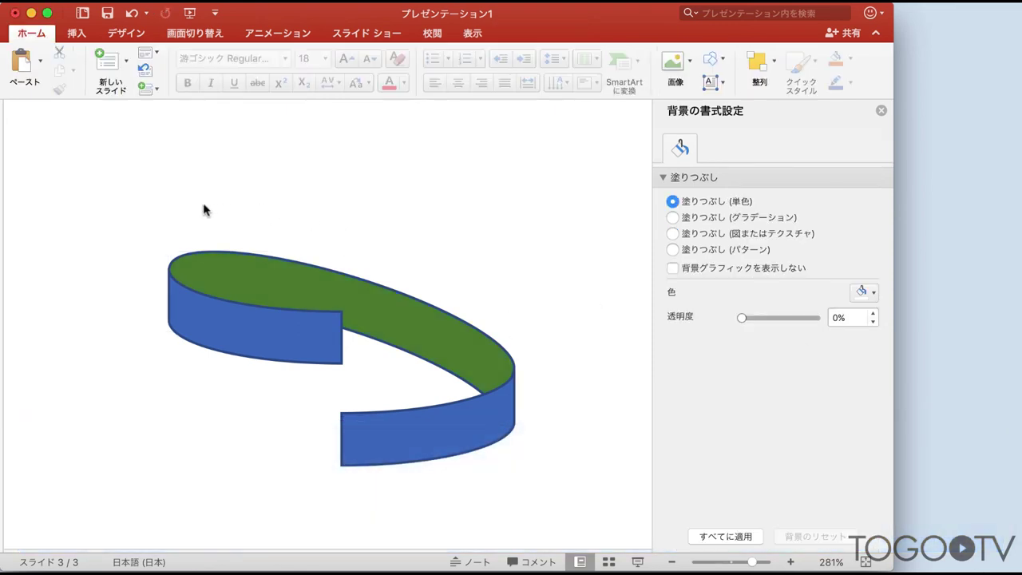
Step: Group the green and blue ribbon pieces into one object
drag(152, 208, 555, 431)
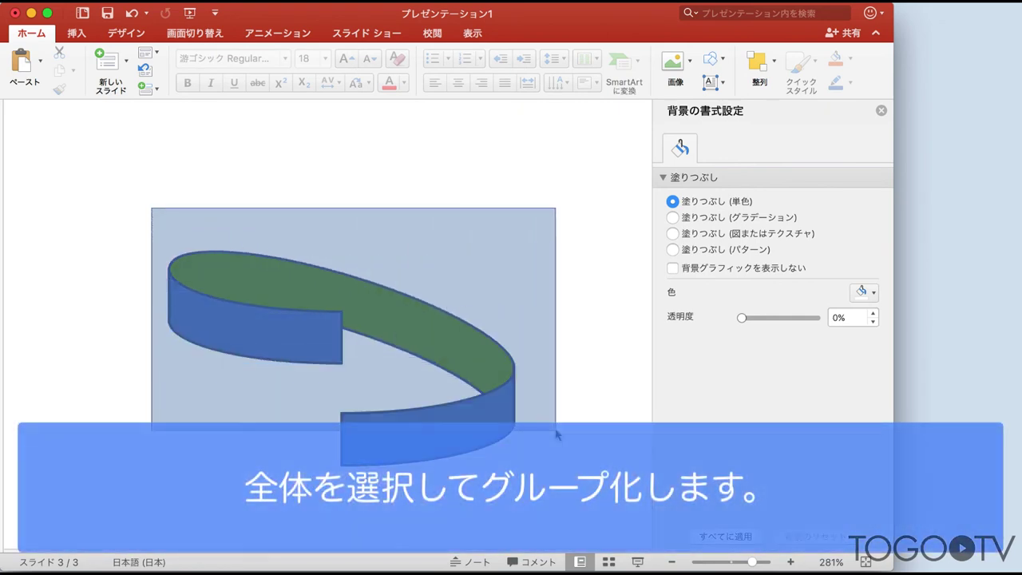
drag(556, 431, 558, 493)
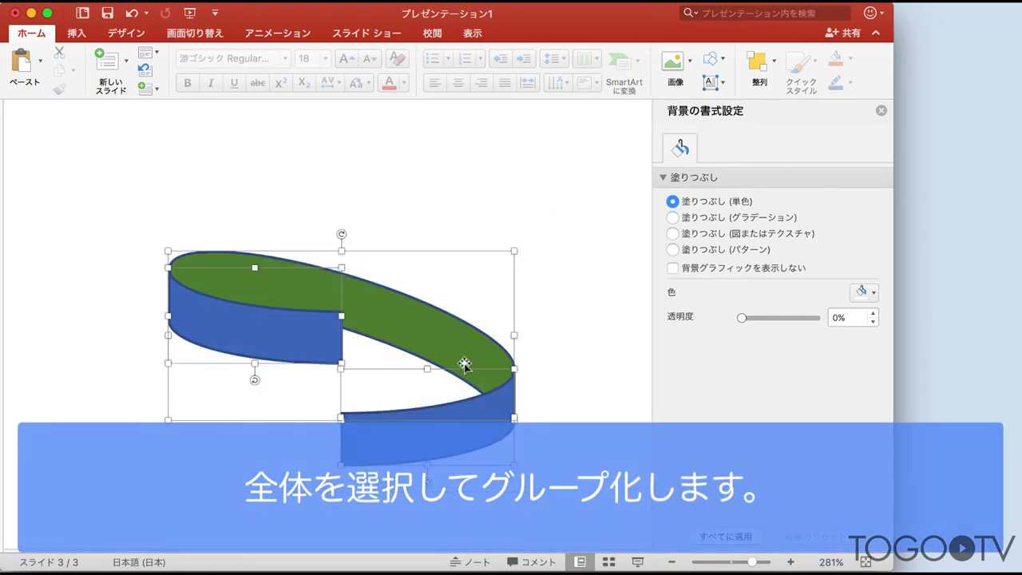
right_click(464, 365)
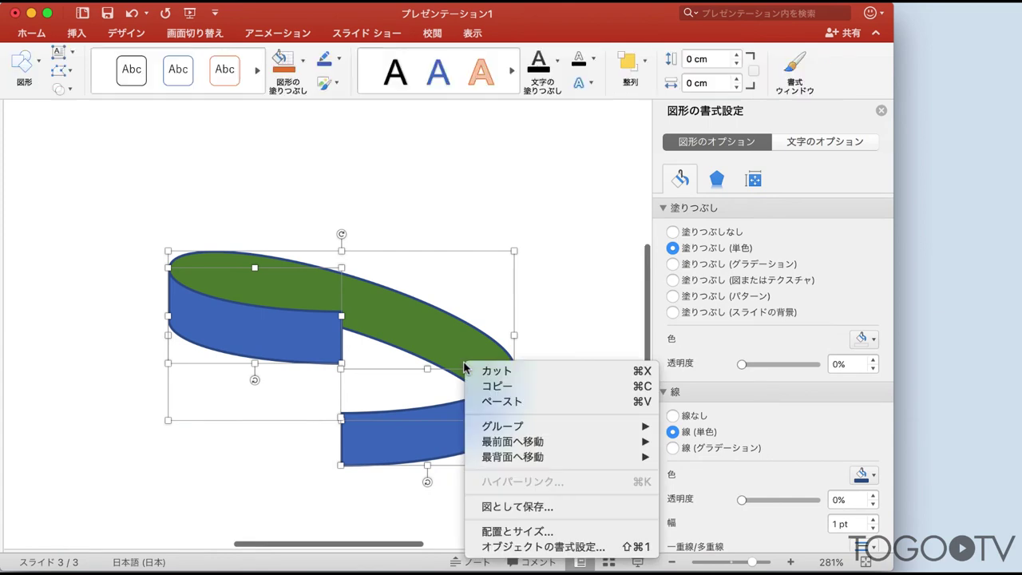
mouse_move(516, 426)
click(711, 424)
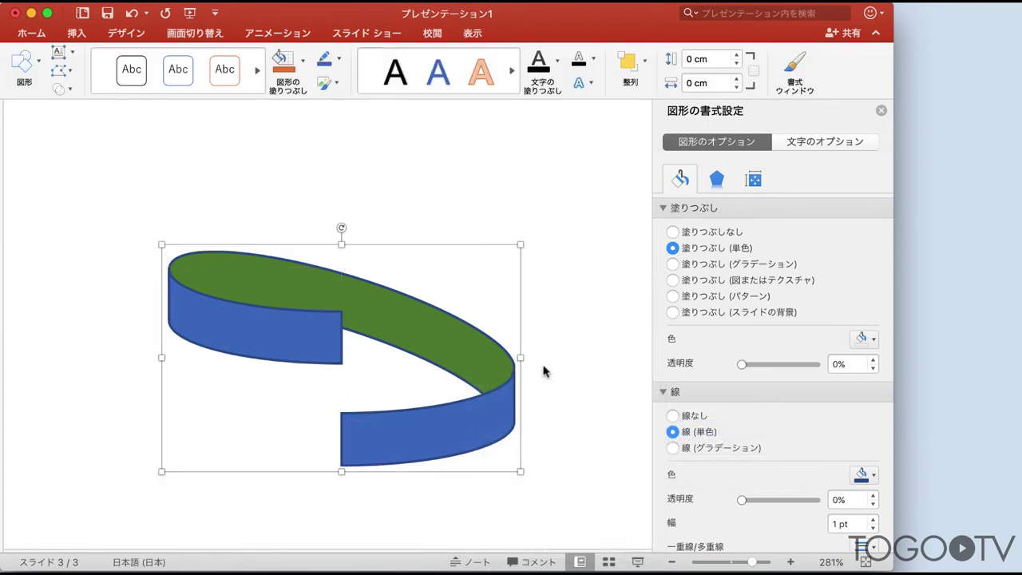
Step: Copy the grouped ribbon unit with コピー
drag(751, 565, 734, 563)
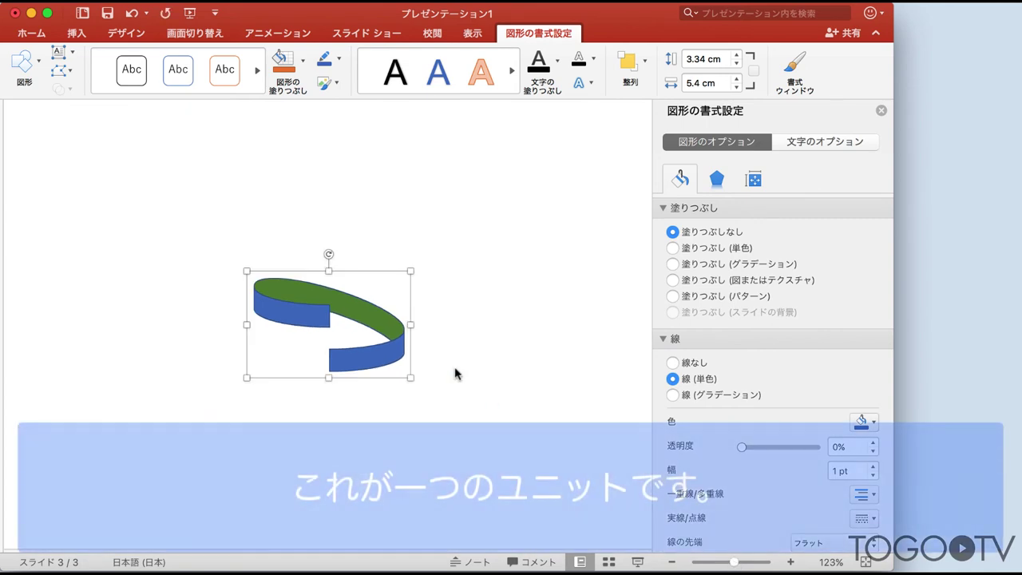
click(456, 373)
right_click(341, 310)
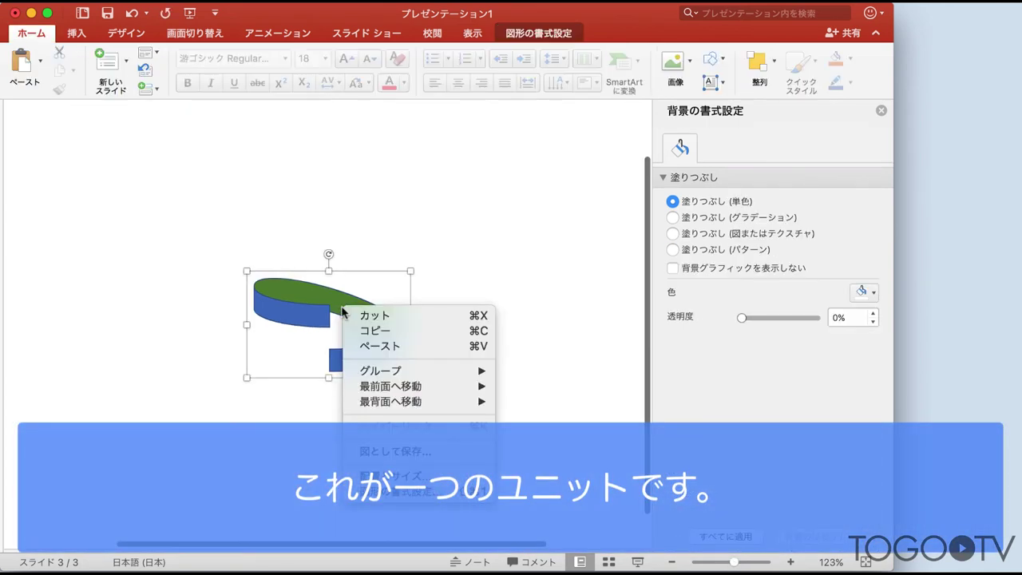
click(358, 331)
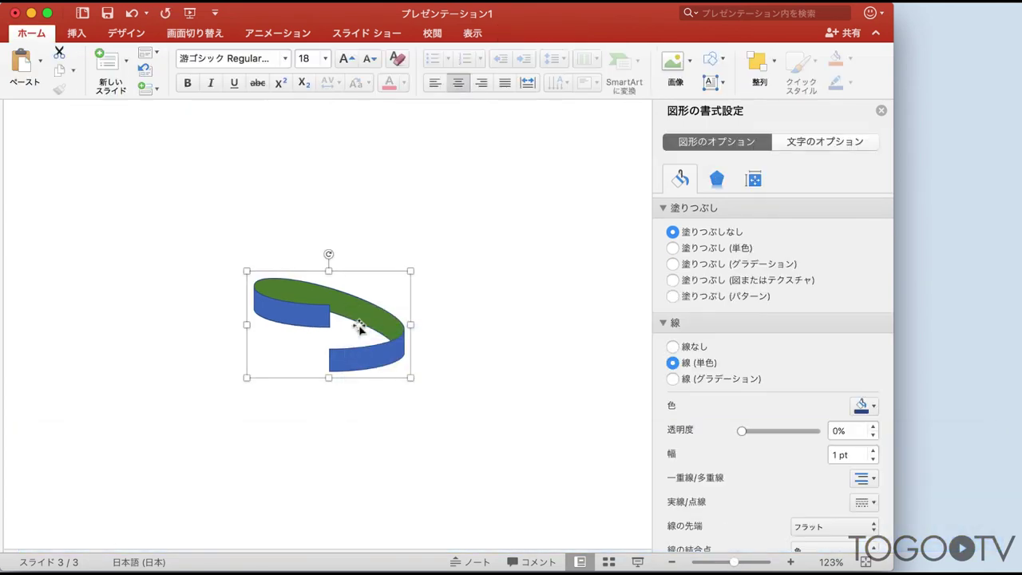
Step: Paste three ribbon copies, stacking each above the previous loop, then select every piece
right_click(358, 322)
click(380, 356)
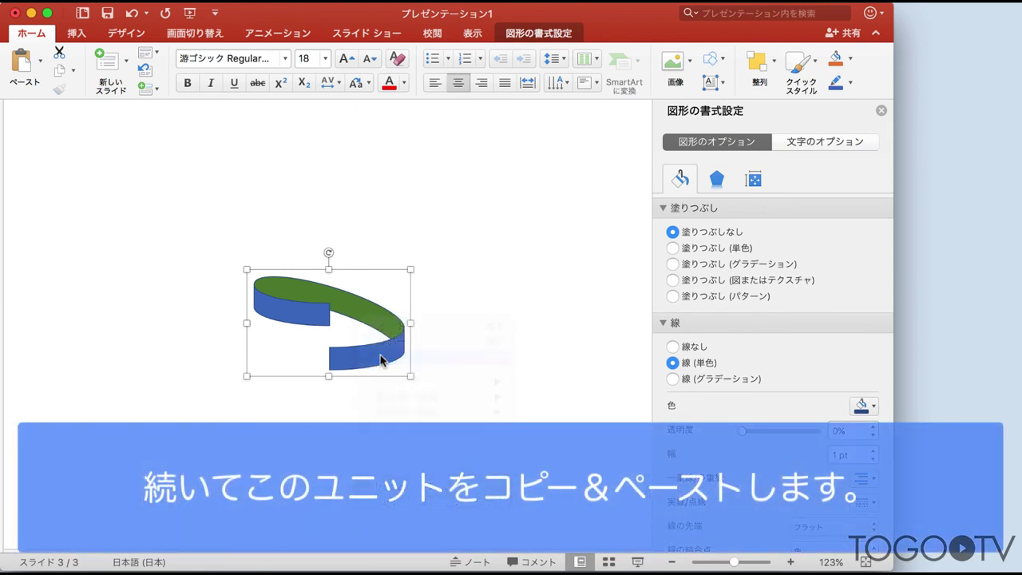
drag(380, 349, 373, 300)
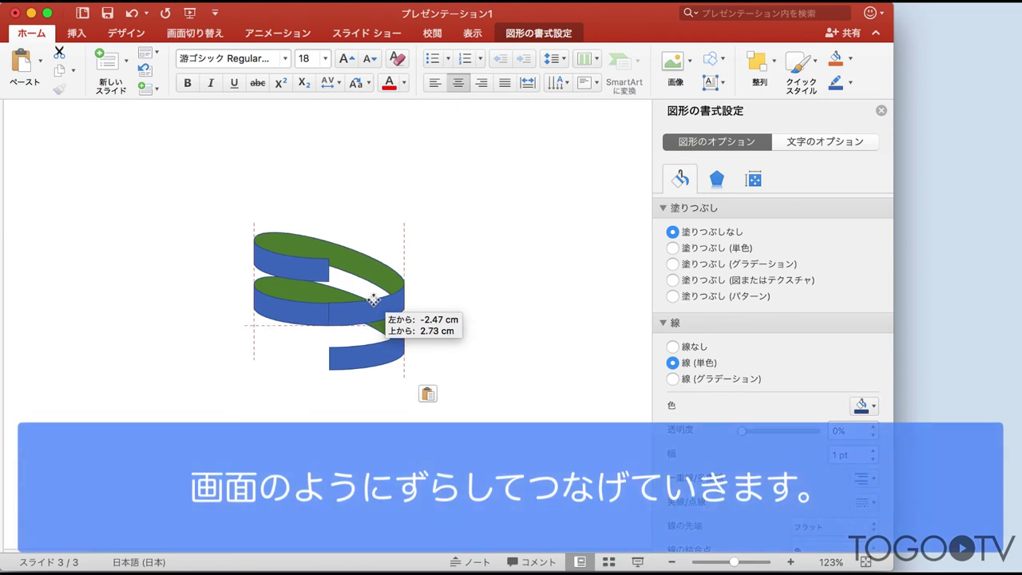
drag(373, 299, 374, 299)
right_click(374, 299)
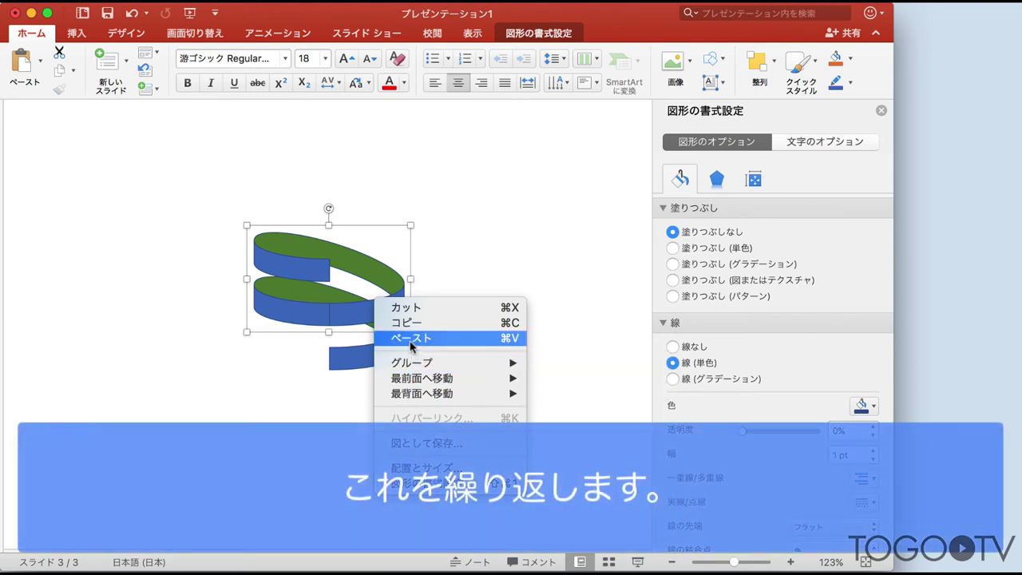
click(411, 339)
drag(407, 343, 397, 242)
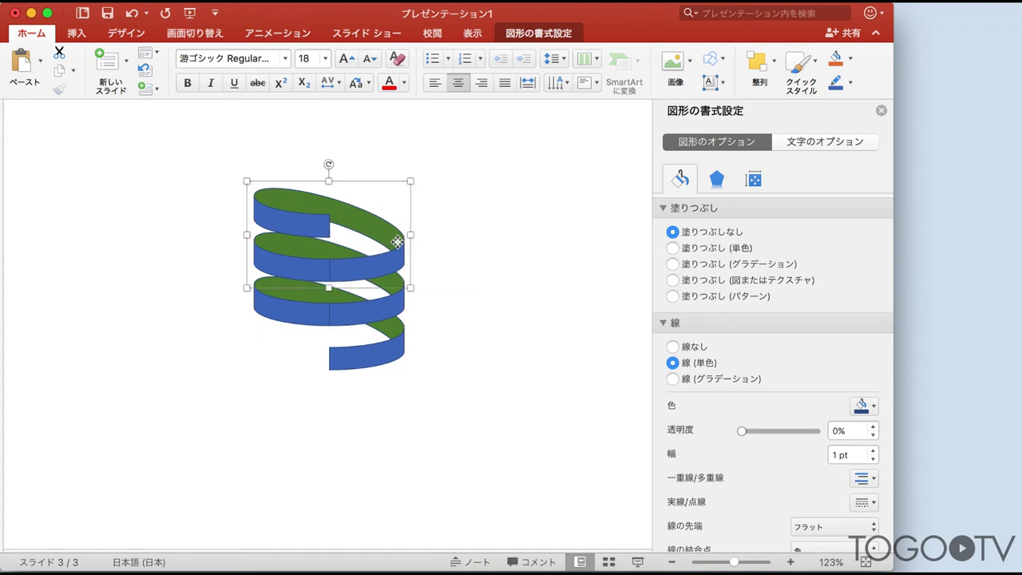
right_click(396, 242)
click(429, 281)
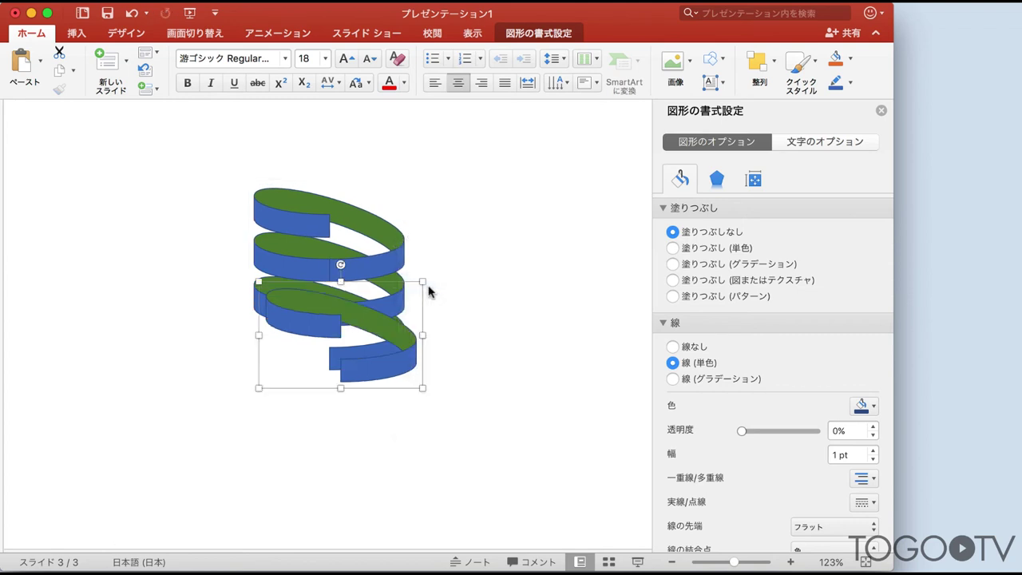
drag(394, 353, 388, 213)
mouse_move(213, 114)
mouse_down()
mouse_move(348, 251)
mouse_move(479, 436)
mouse_up()
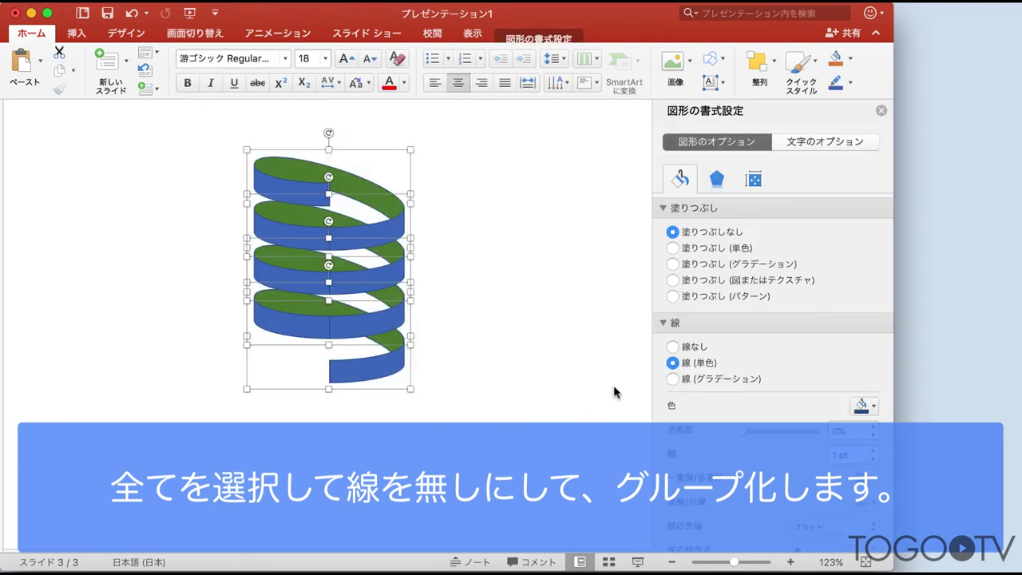
Step: Set the ribbon pieces' line to 線なし and group them into one spiral
click(673, 347)
click(240, 139)
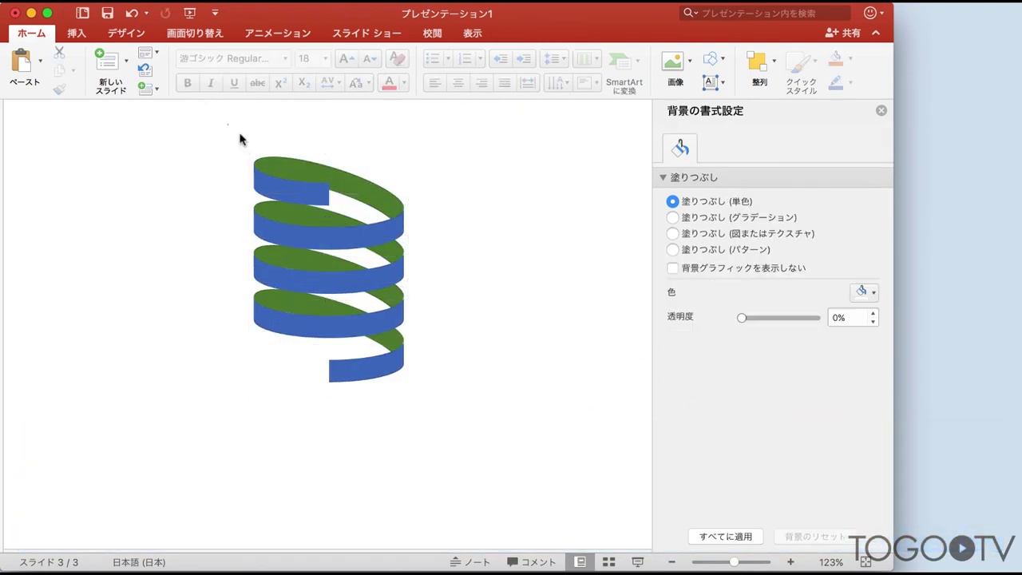
drag(228, 123, 455, 423)
right_click(377, 326)
mouse_move(414, 389)
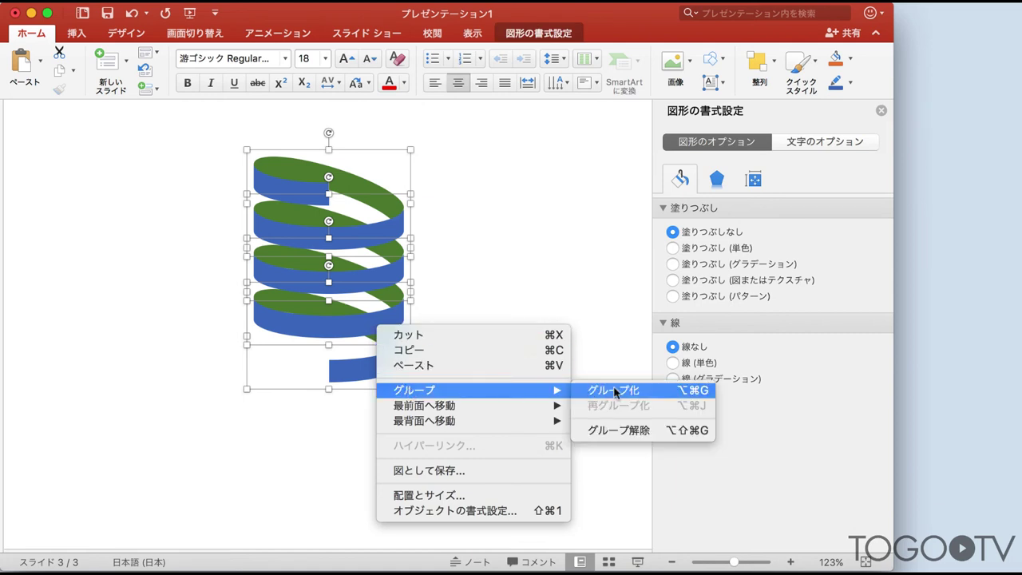
click(615, 390)
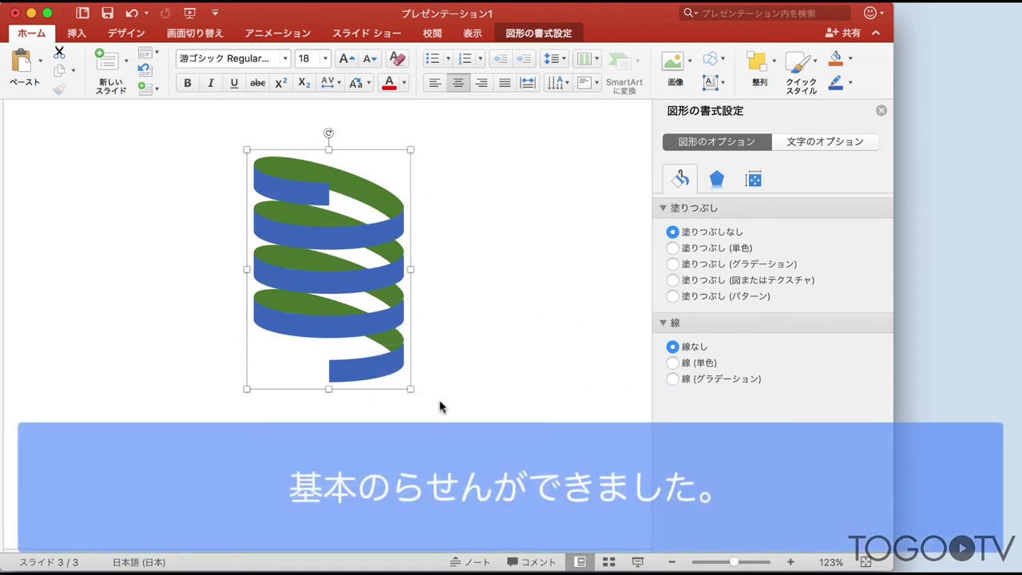
Step: Rotate the spiral 90° onto its side and resize it to 9.3 cm wide
mouse_move(327, 147)
mouse_down()
mouse_move(327, 117)
mouse_move(331, 194)
mouse_move(200, 293)
mouse_up()
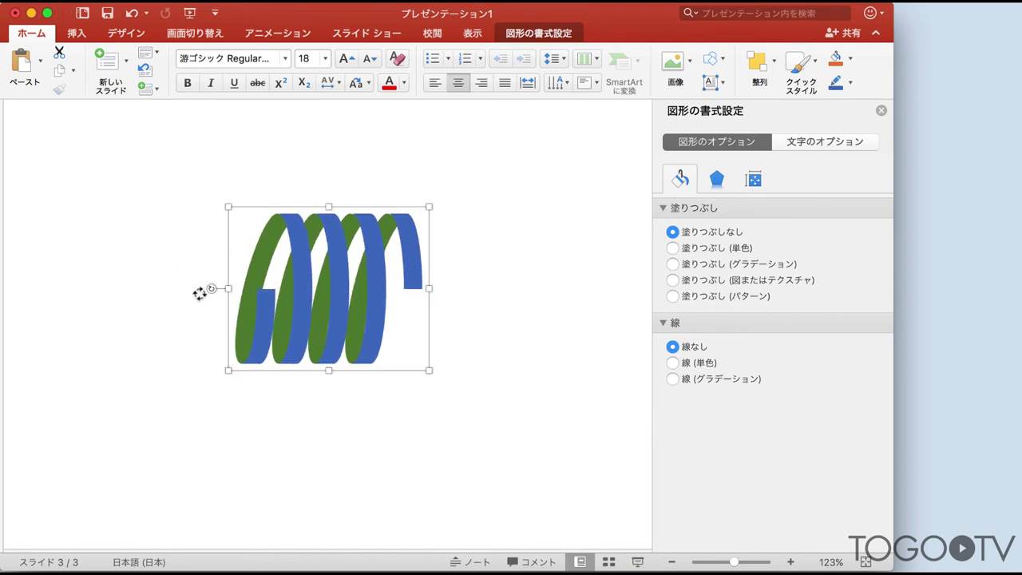
drag(225, 288, 99, 287)
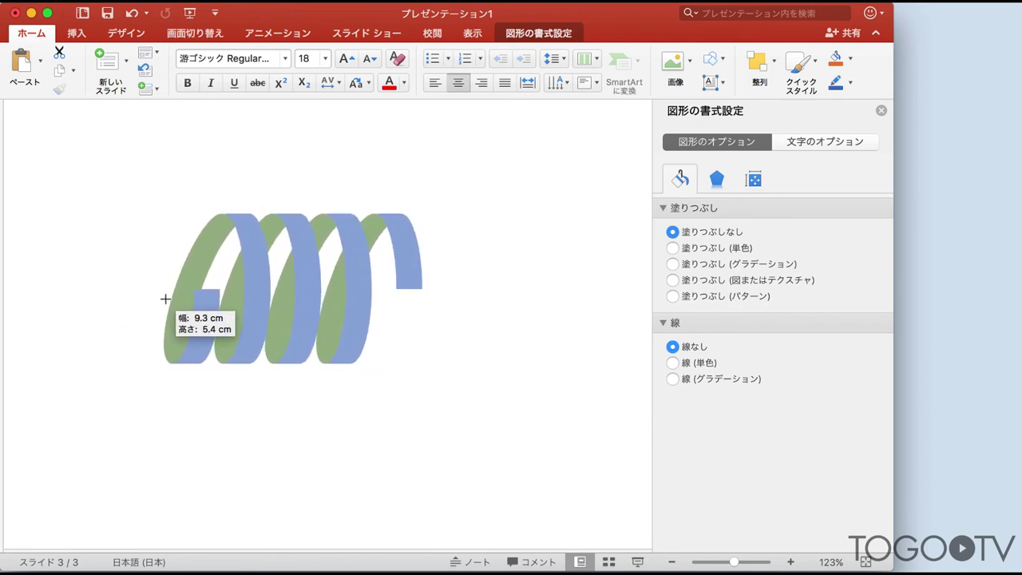
drag(99, 287, 164, 289)
click(125, 294)
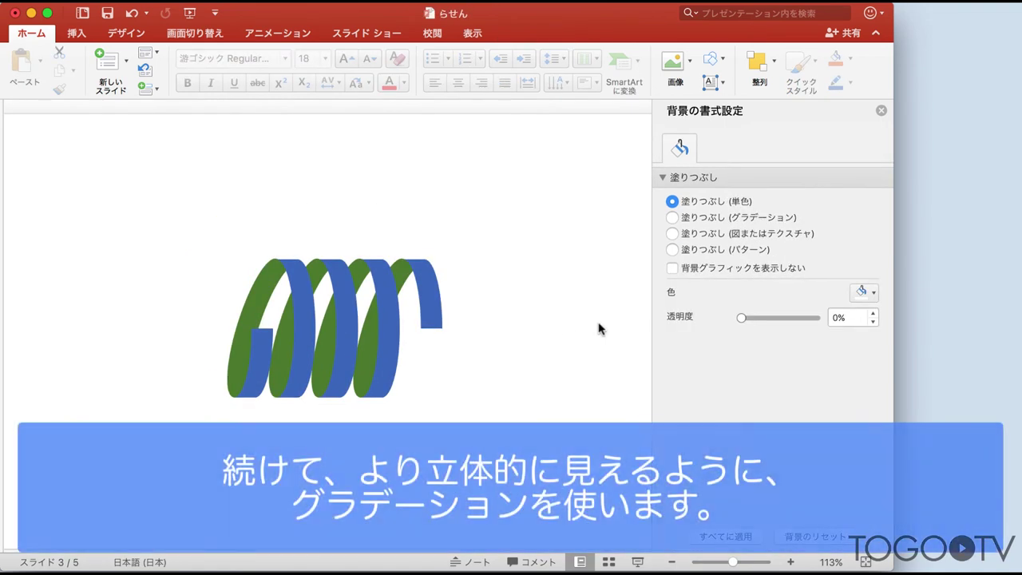
Step: Give the four upper blue strips in the group a light blue preset gradient fill
click(433, 294)
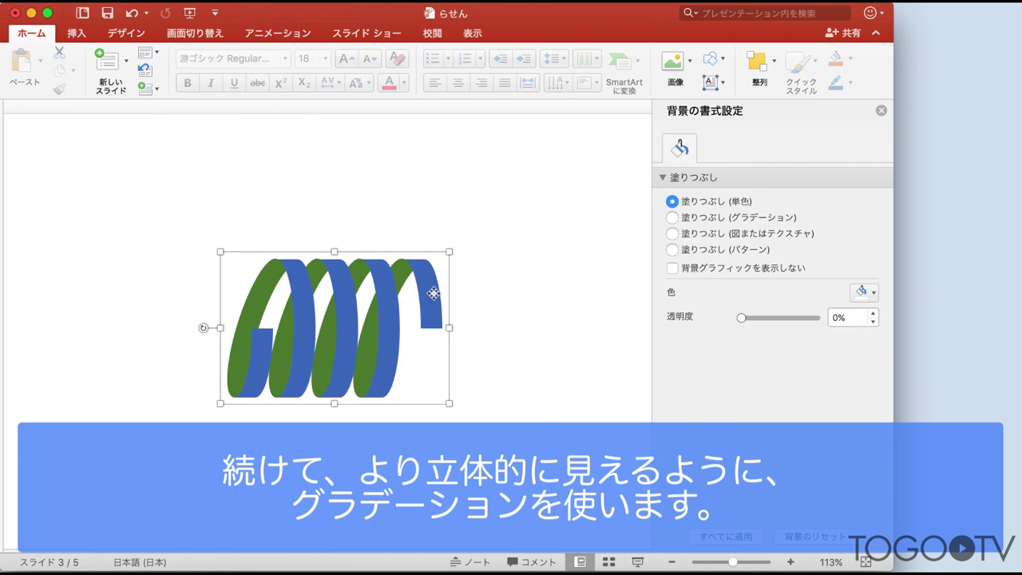
click(432, 294)
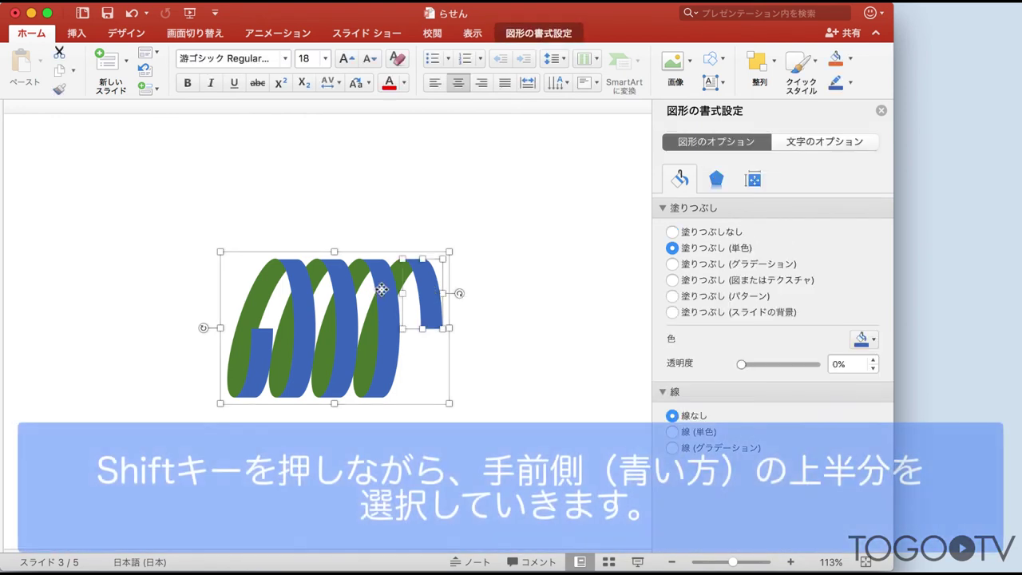
shift+click(383, 290)
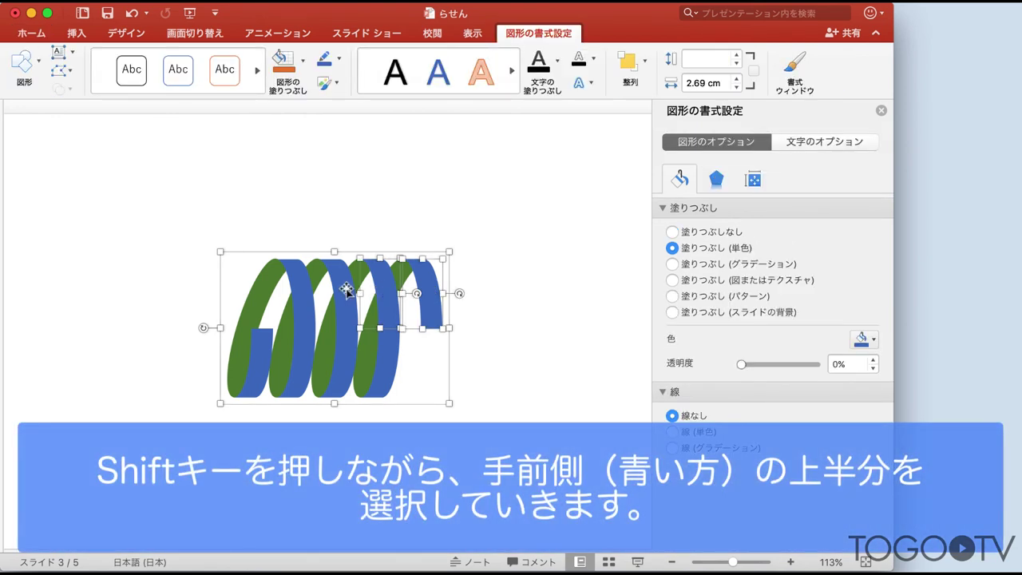
shift+click(346, 290)
shift+click(301, 284)
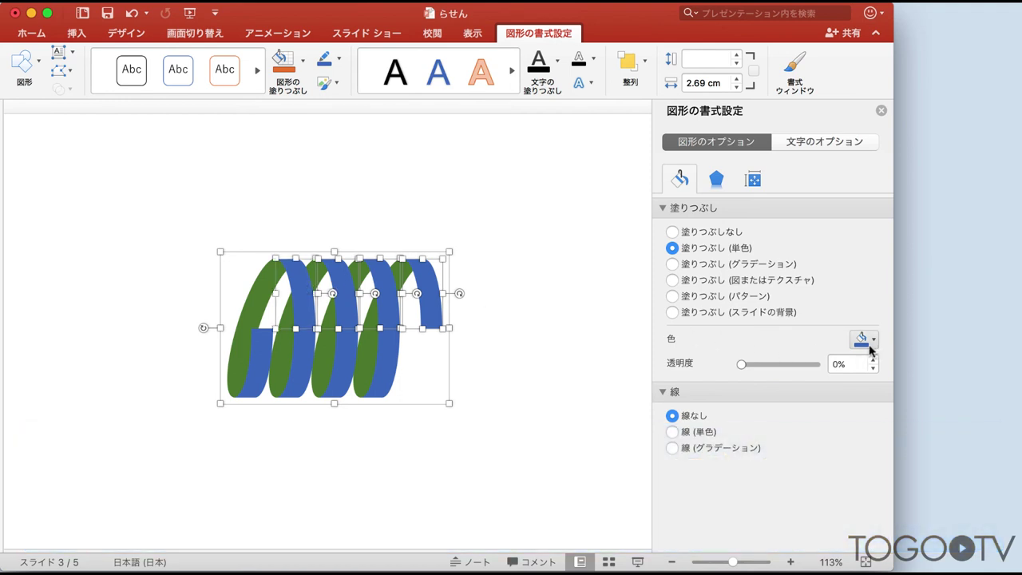
click(676, 265)
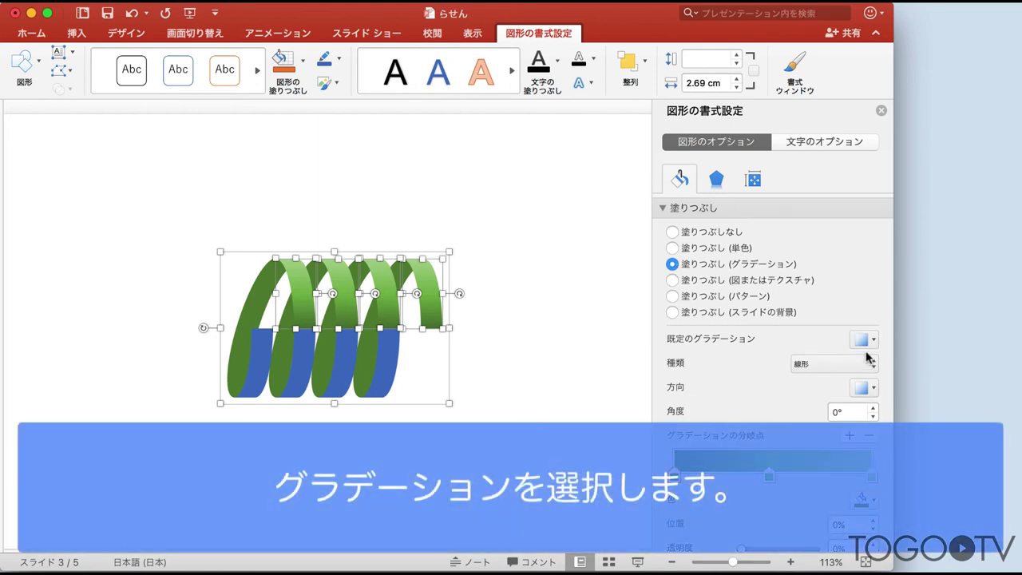
click(864, 340)
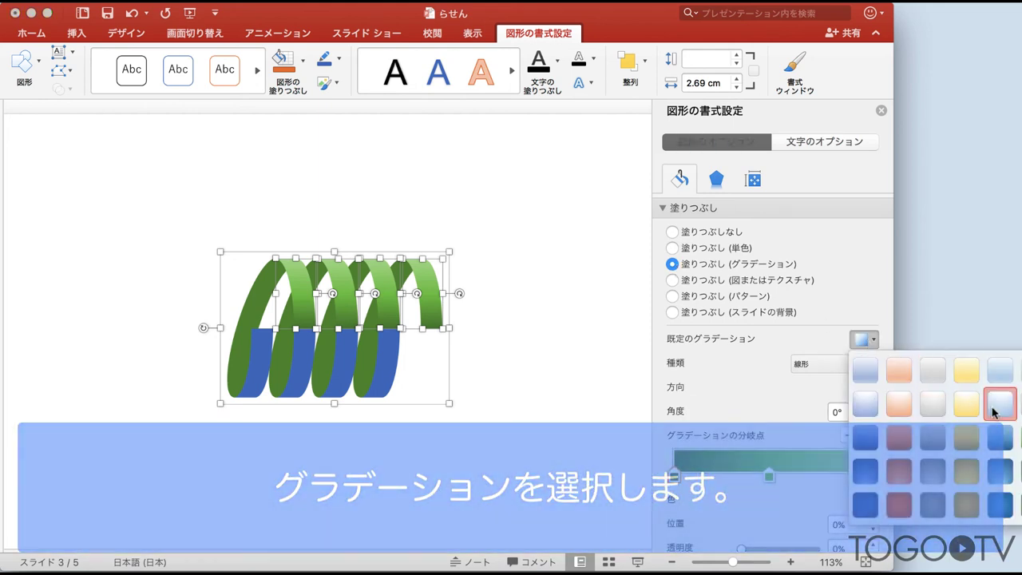
click(999, 436)
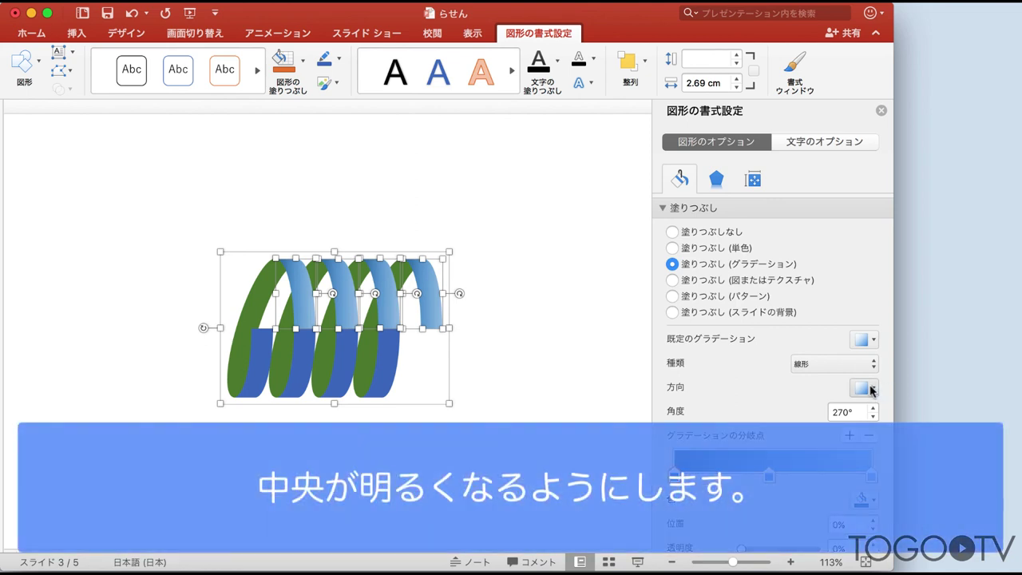
click(505, 391)
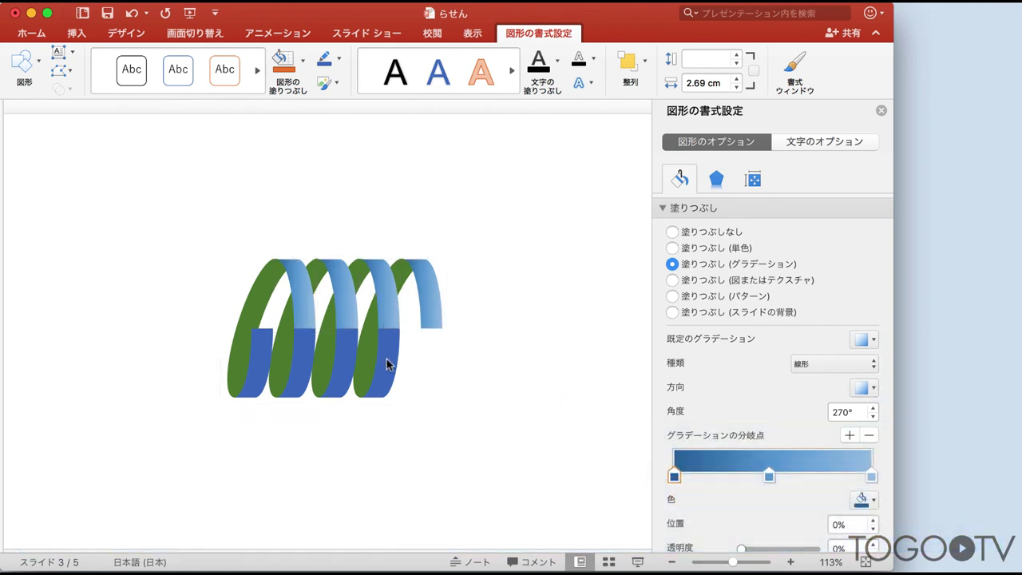
Step: Select the four lower blue front pieces and switch them to gradient fill
click(387, 364)
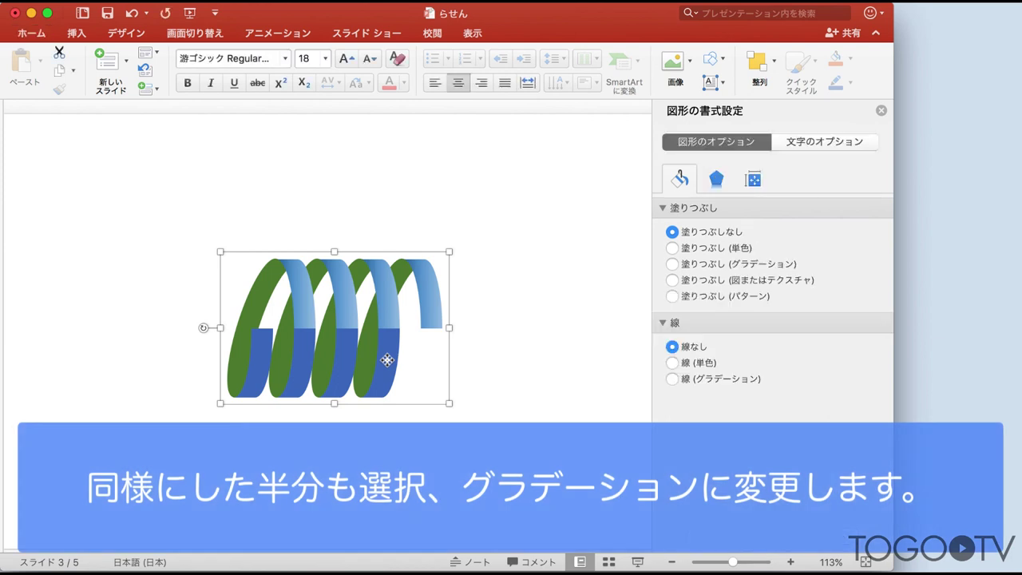
click(387, 360)
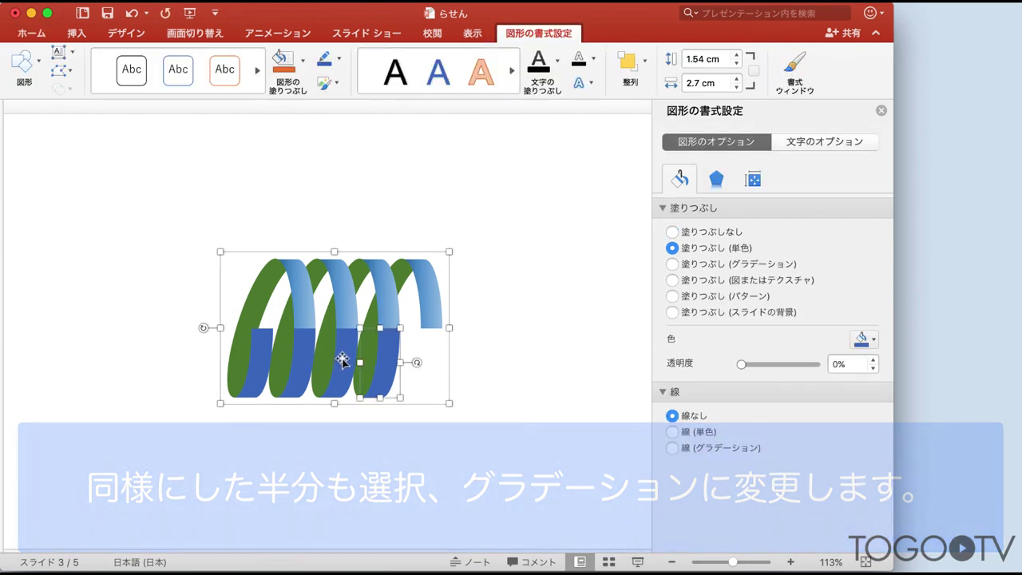
shift+click(341, 361)
shift+click(301, 356)
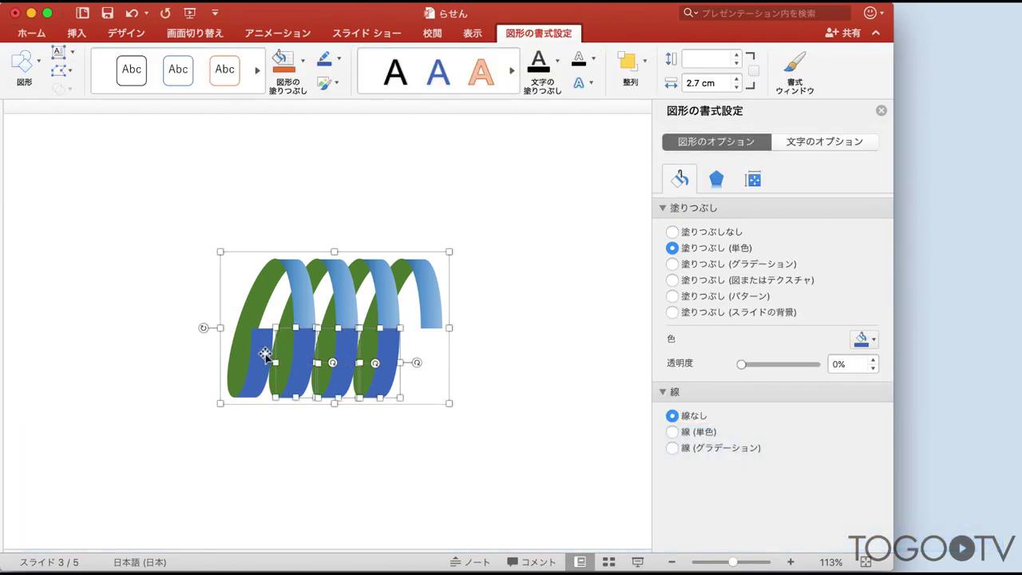
shift+click(264, 353)
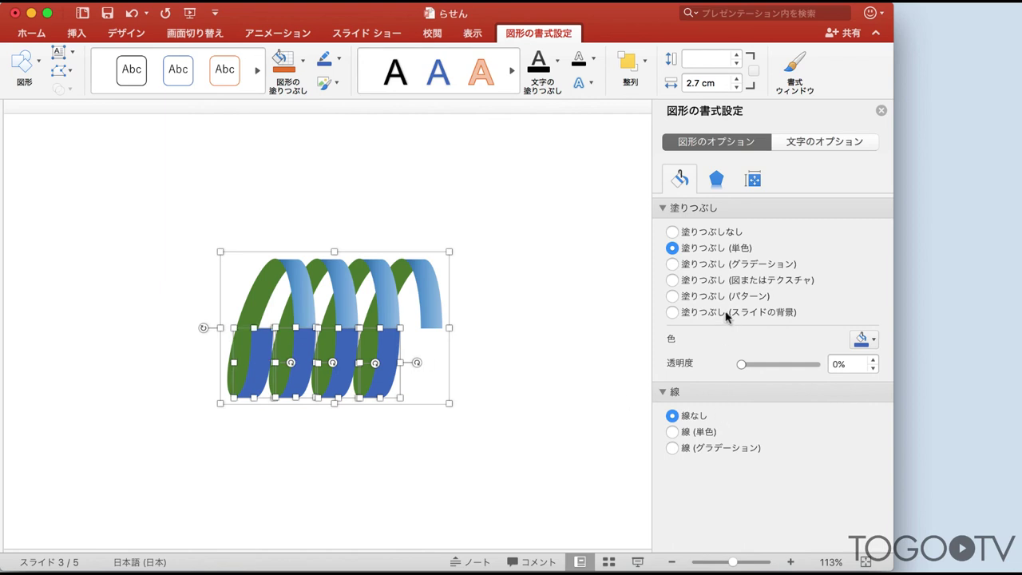
click(673, 264)
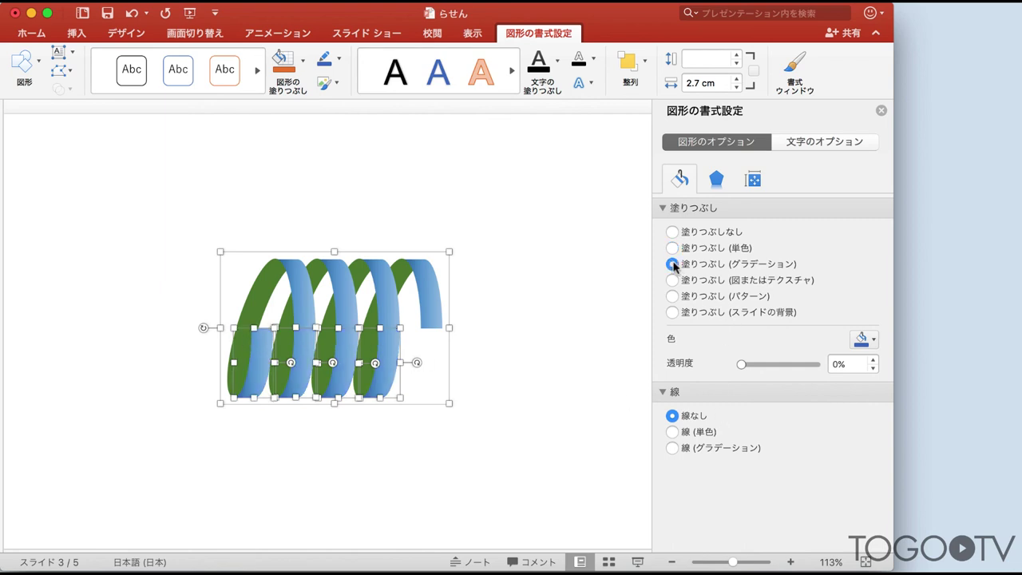
Step: Select the green back pieces inside the spiral group
click(545, 356)
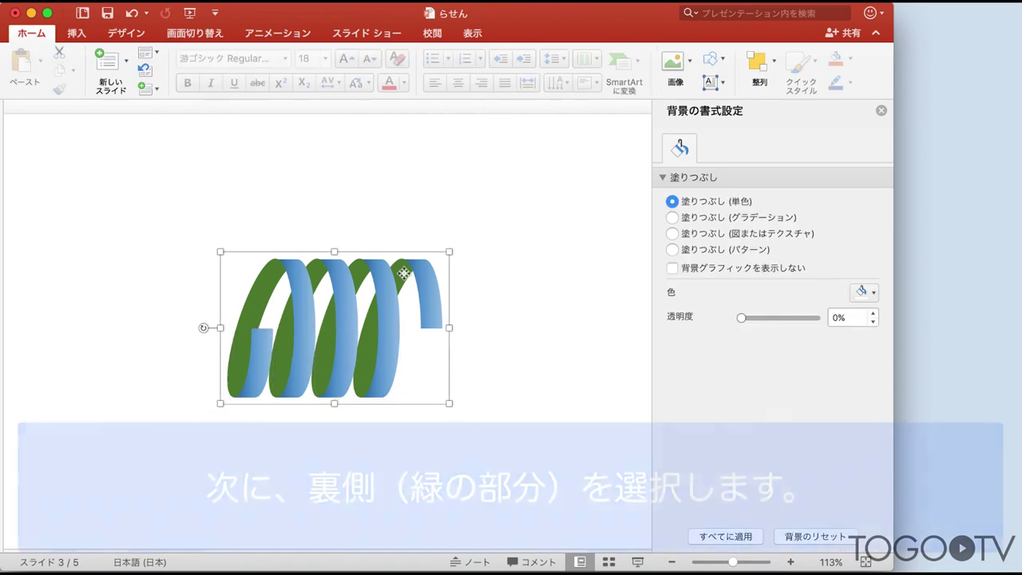
click(404, 273)
click(403, 272)
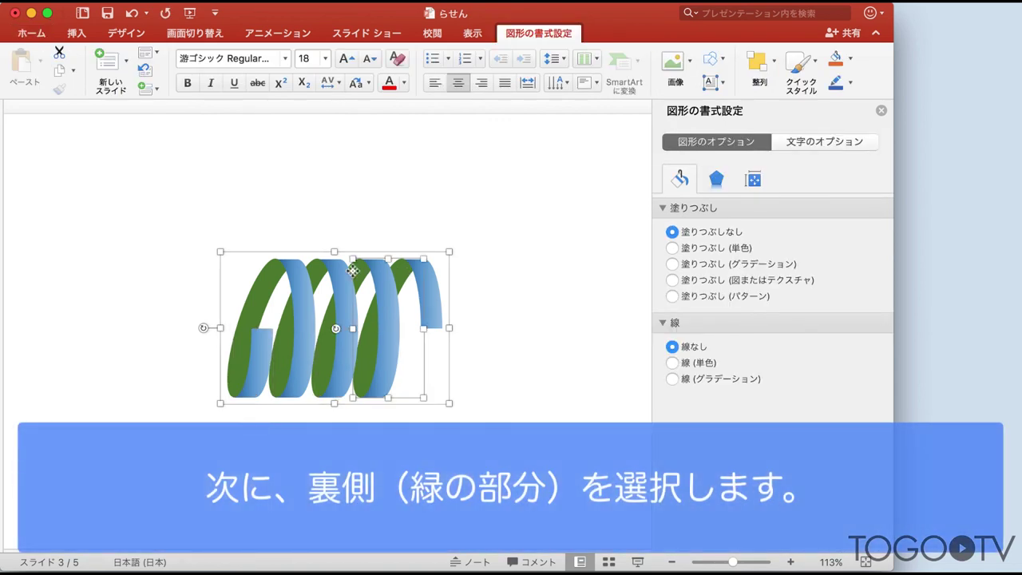
shift+click(317, 275)
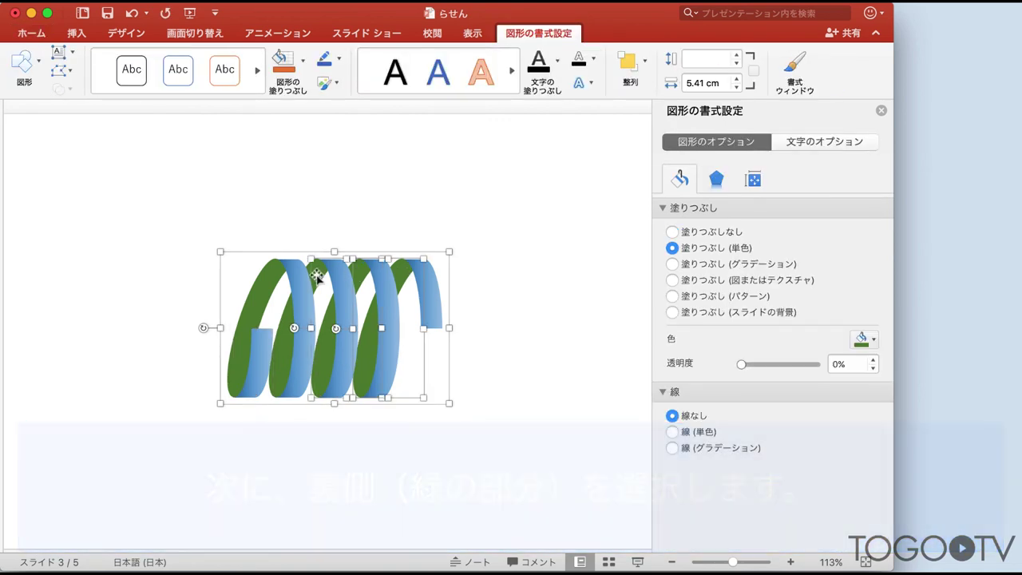
shift+click(266, 280)
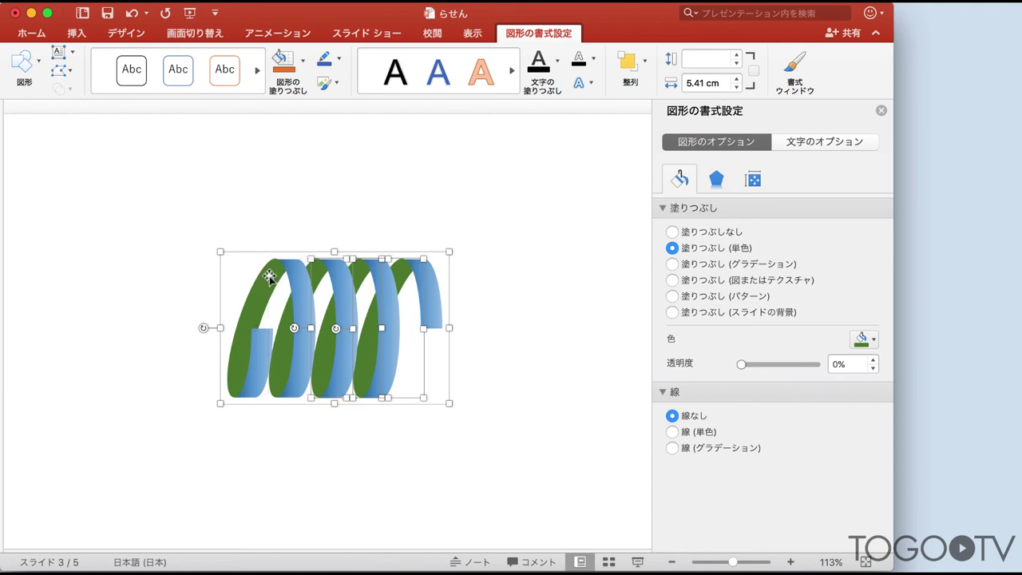
shift+click(269, 275)
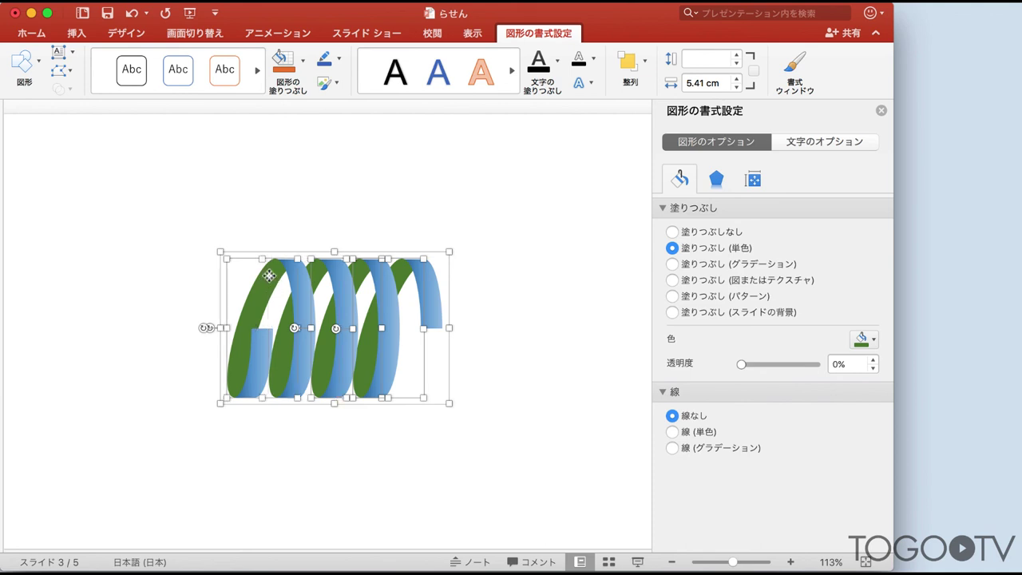
shift+click(317, 270)
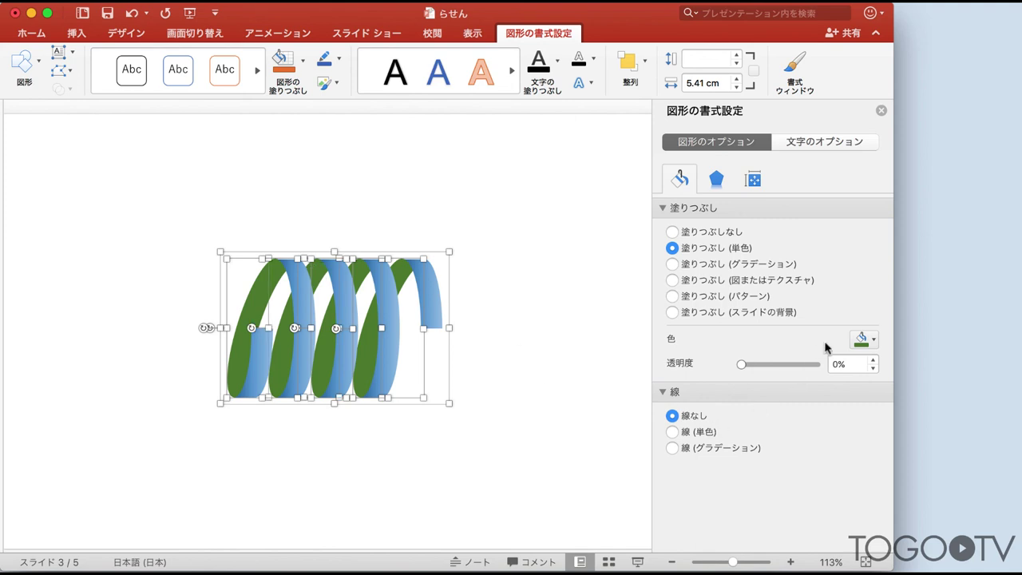
Step: Apply a radial light-to-dark green preset gradient to the green back pieces
click(672, 263)
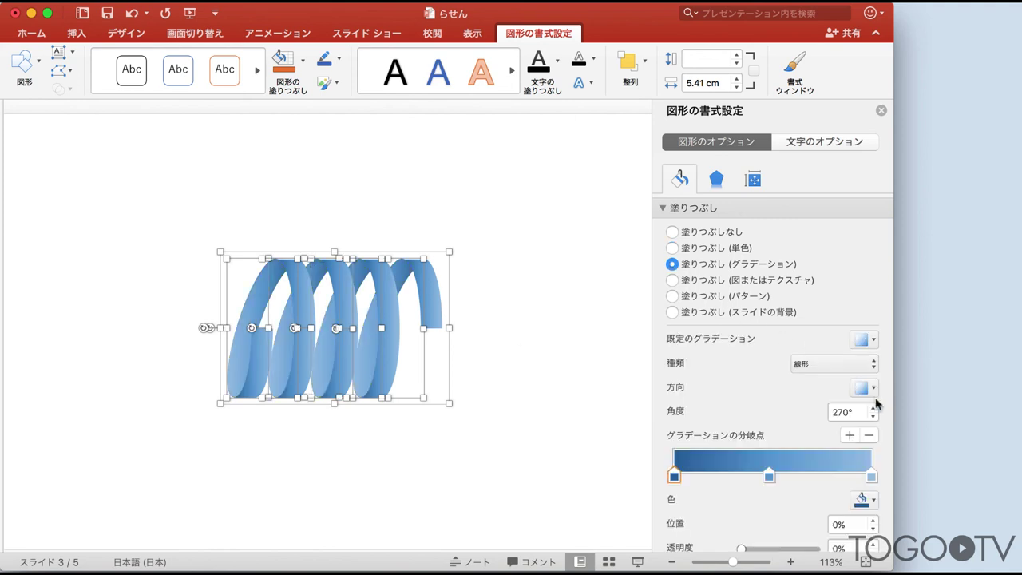
click(872, 341)
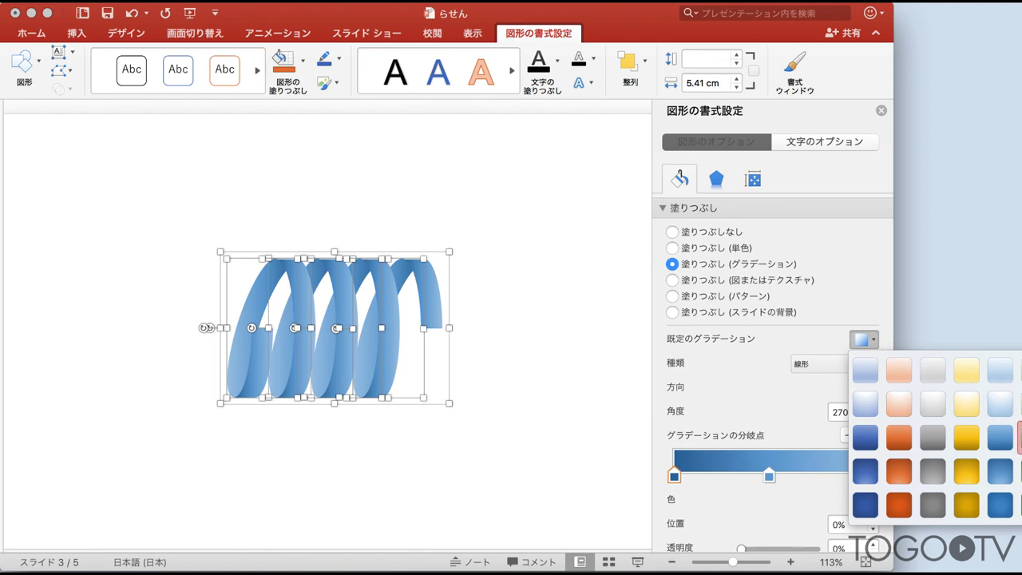
click(1020, 437)
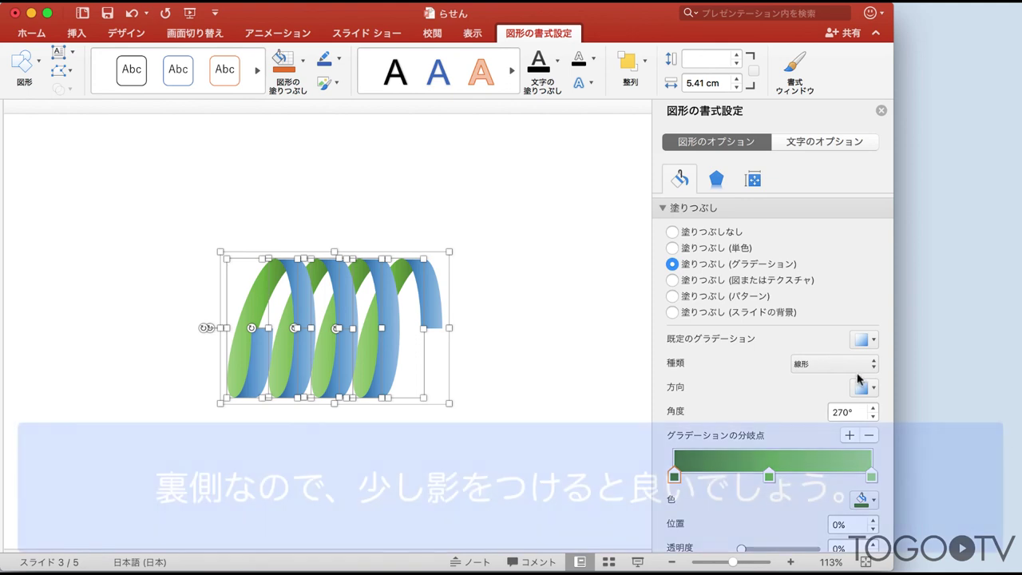
click(864, 340)
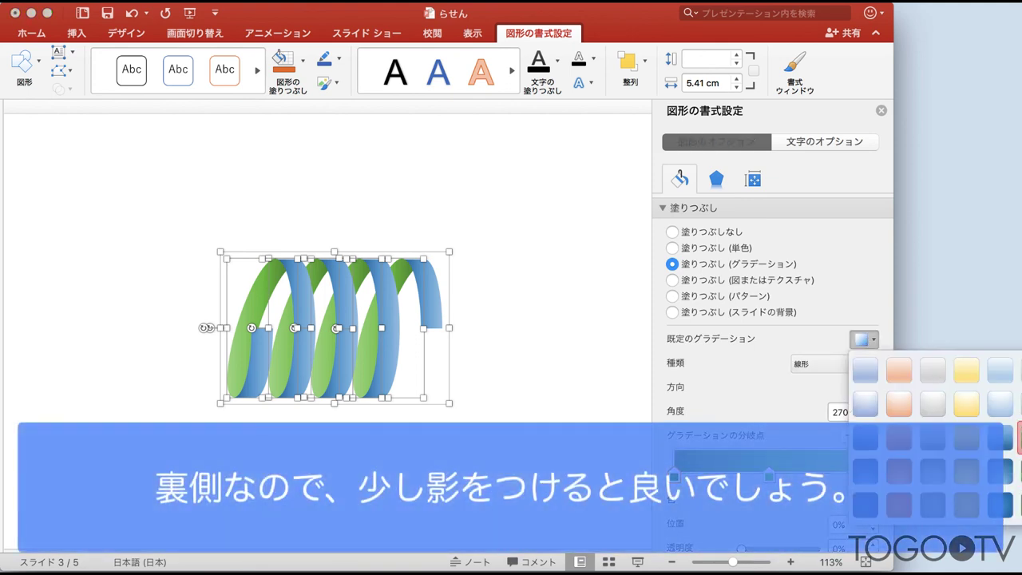
click(1019, 438)
click(864, 340)
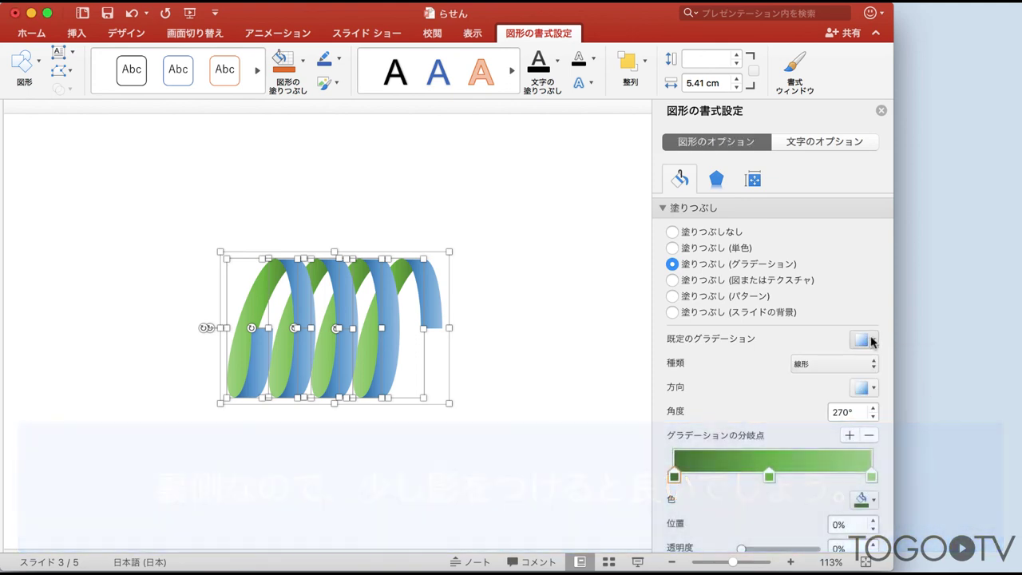
click(1020, 471)
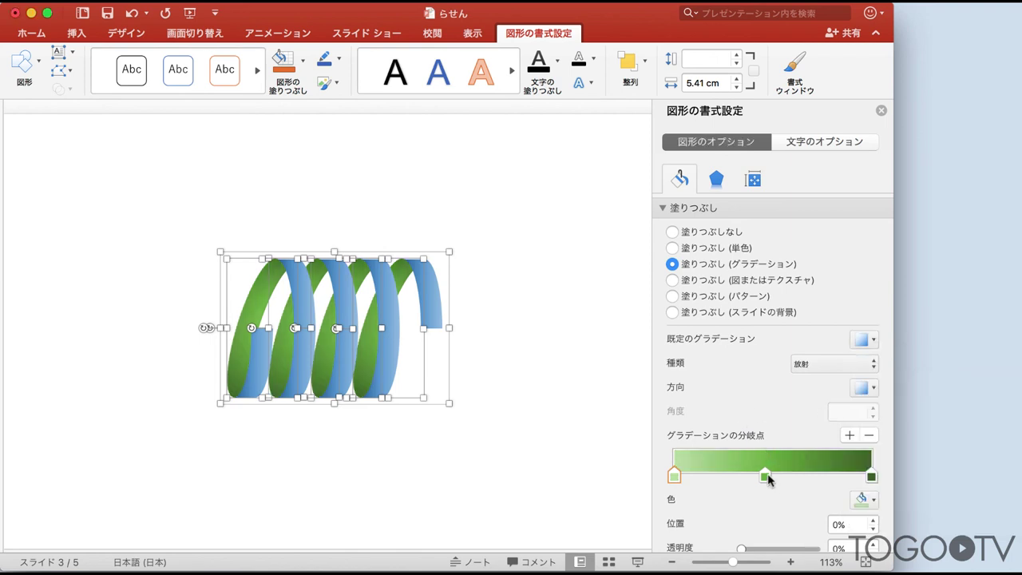
Step: Move the gradient stops to 26% and 58%
mouse_move(768, 477)
mouse_down()
mouse_move(857, 476)
mouse_move(843, 480)
mouse_up()
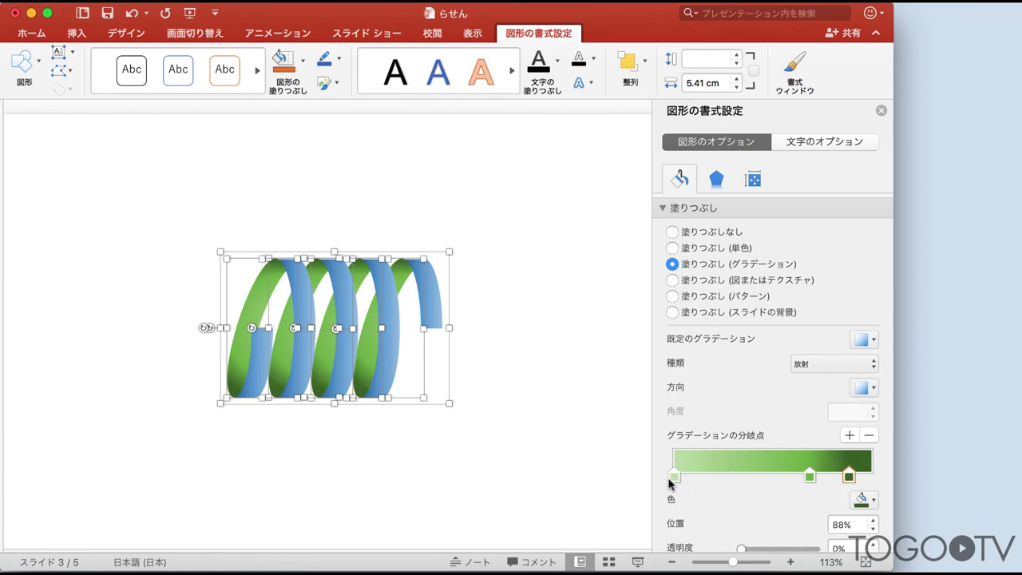
mouse_move(674, 476)
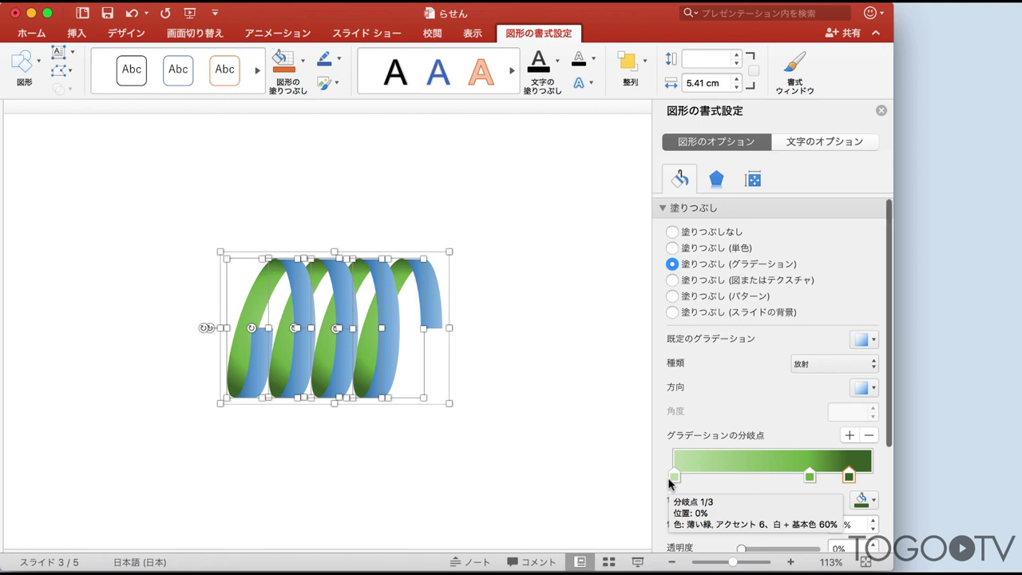
drag(675, 477, 735, 471)
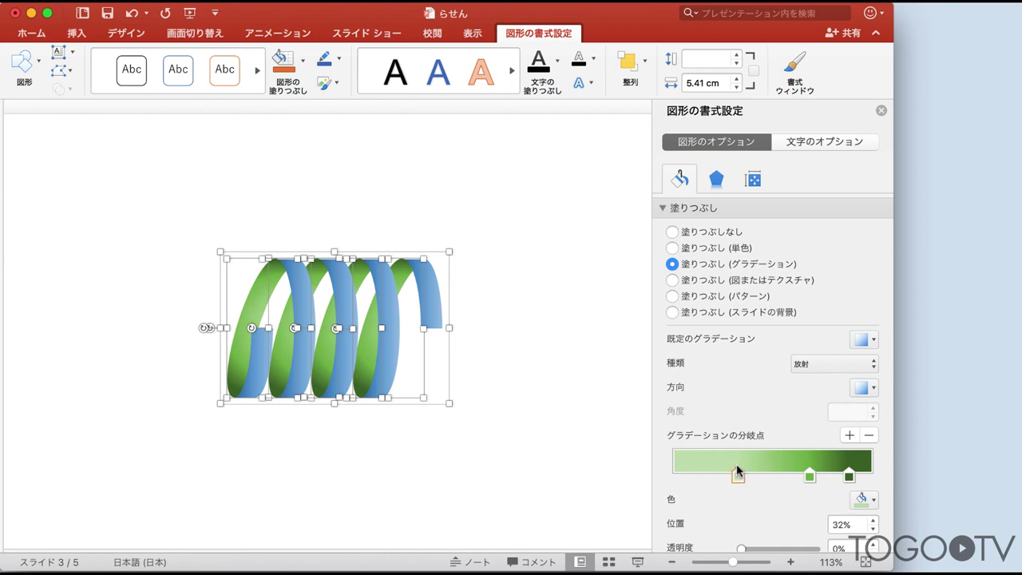
click(810, 476)
drag(809, 476, 795, 476)
click(501, 392)
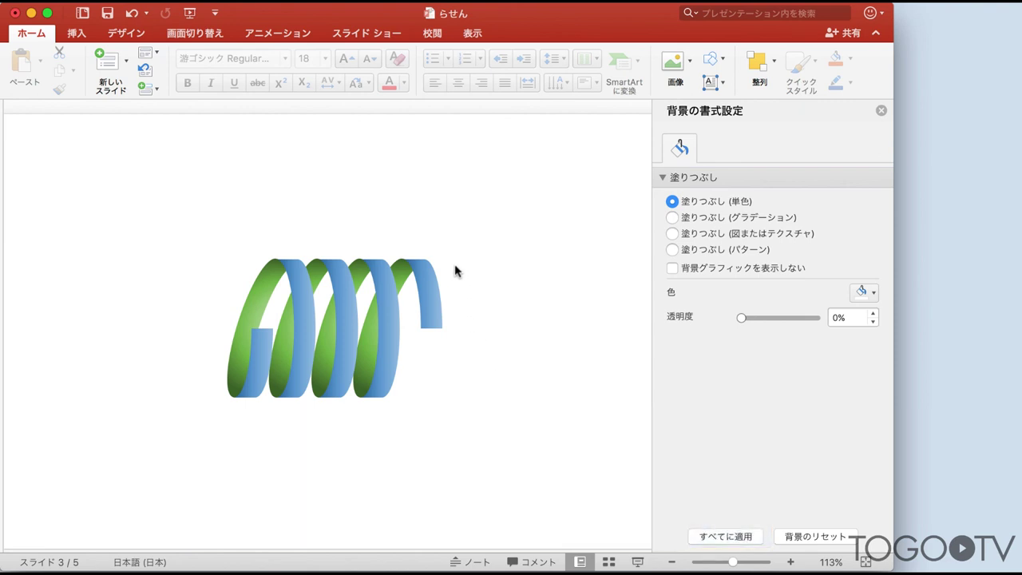
Step: Rotate the grouped spiral ribbon so its green-and-blue loops stack vertically
click(287, 264)
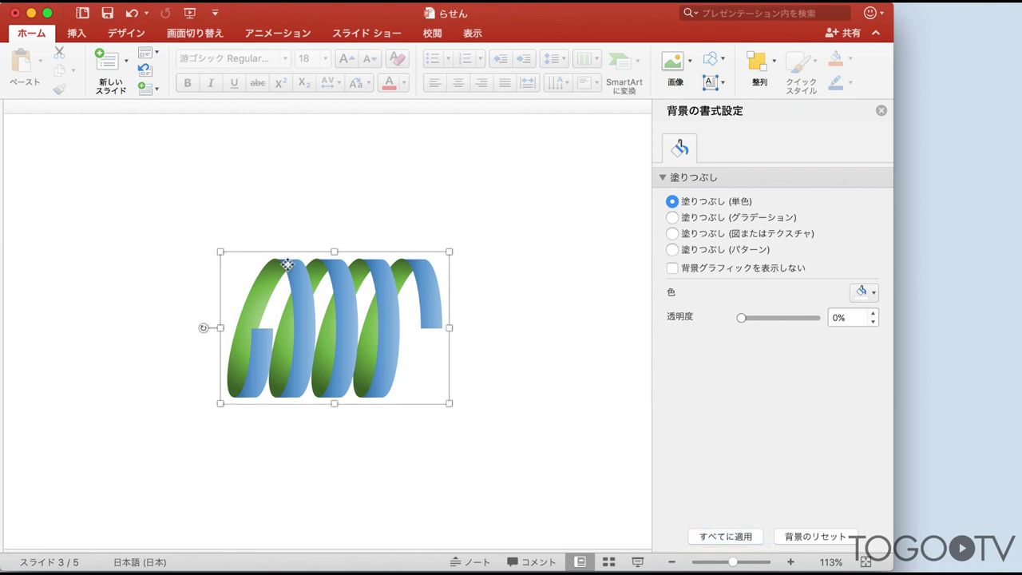
mouse_move(203, 327)
mouse_down()
mouse_move(303, 200)
mouse_move(335, 200)
mouse_up()
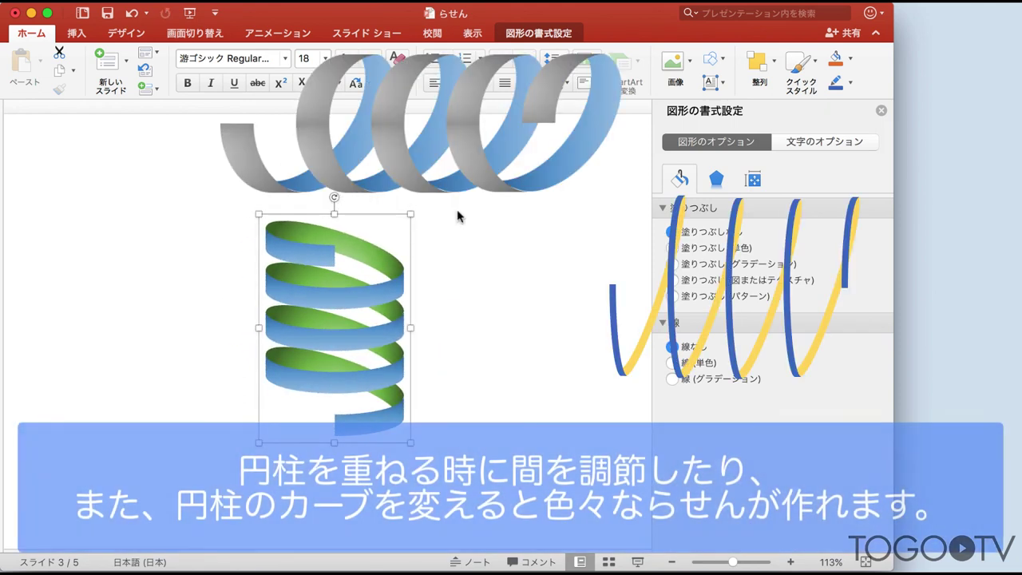
click(459, 216)
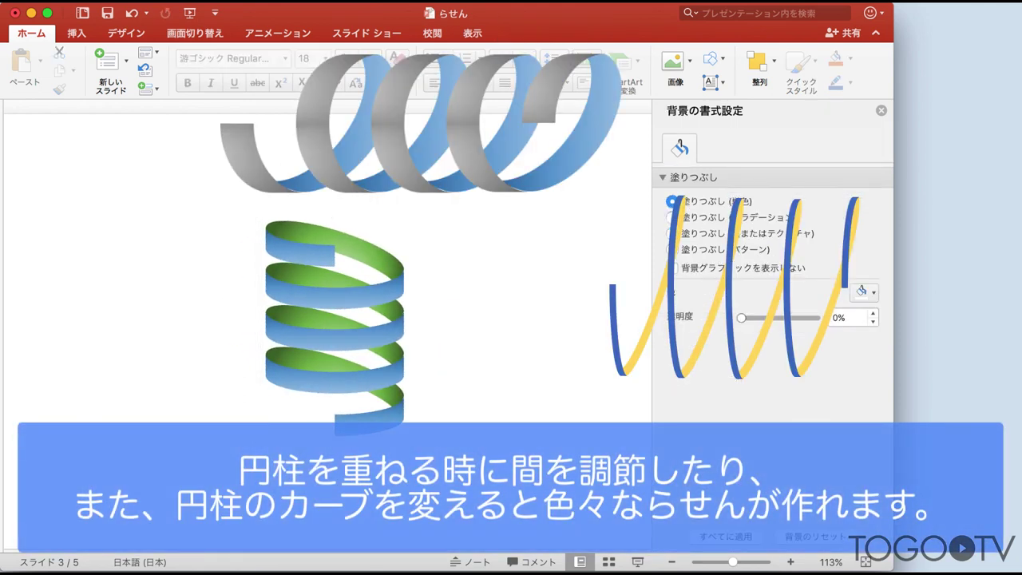